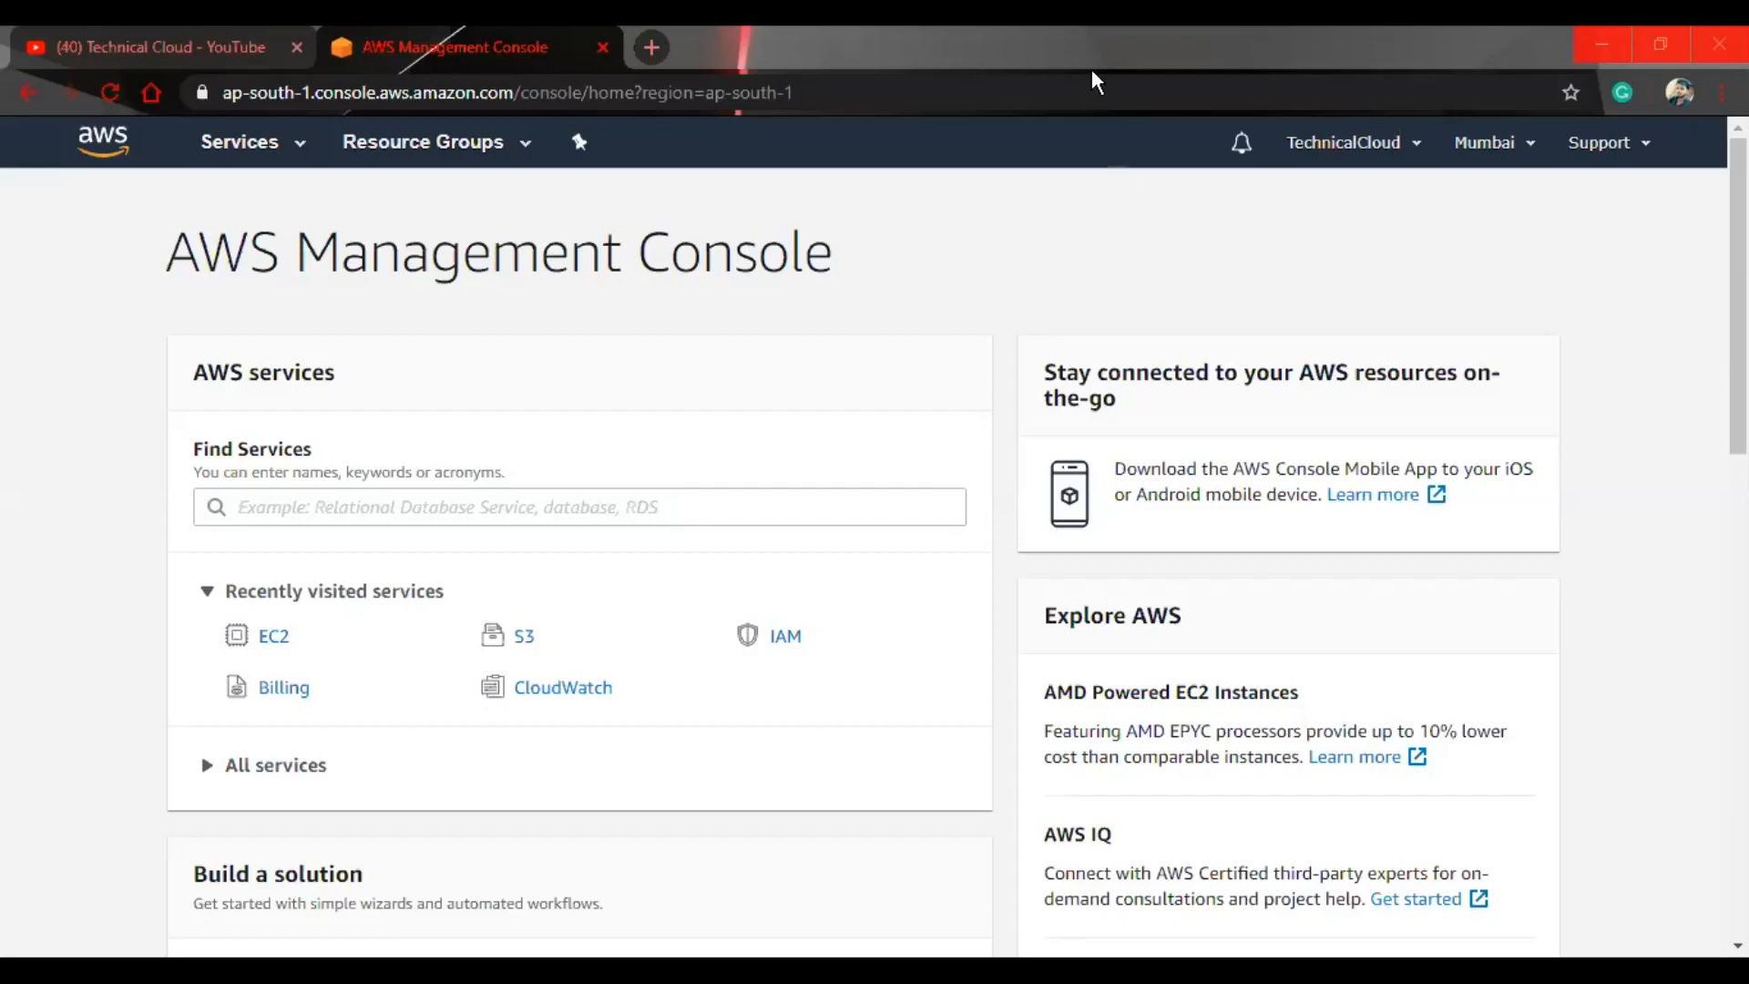
Open the list of running EC2 instances and copy the instance's public IPv4 address.
click(274, 637)
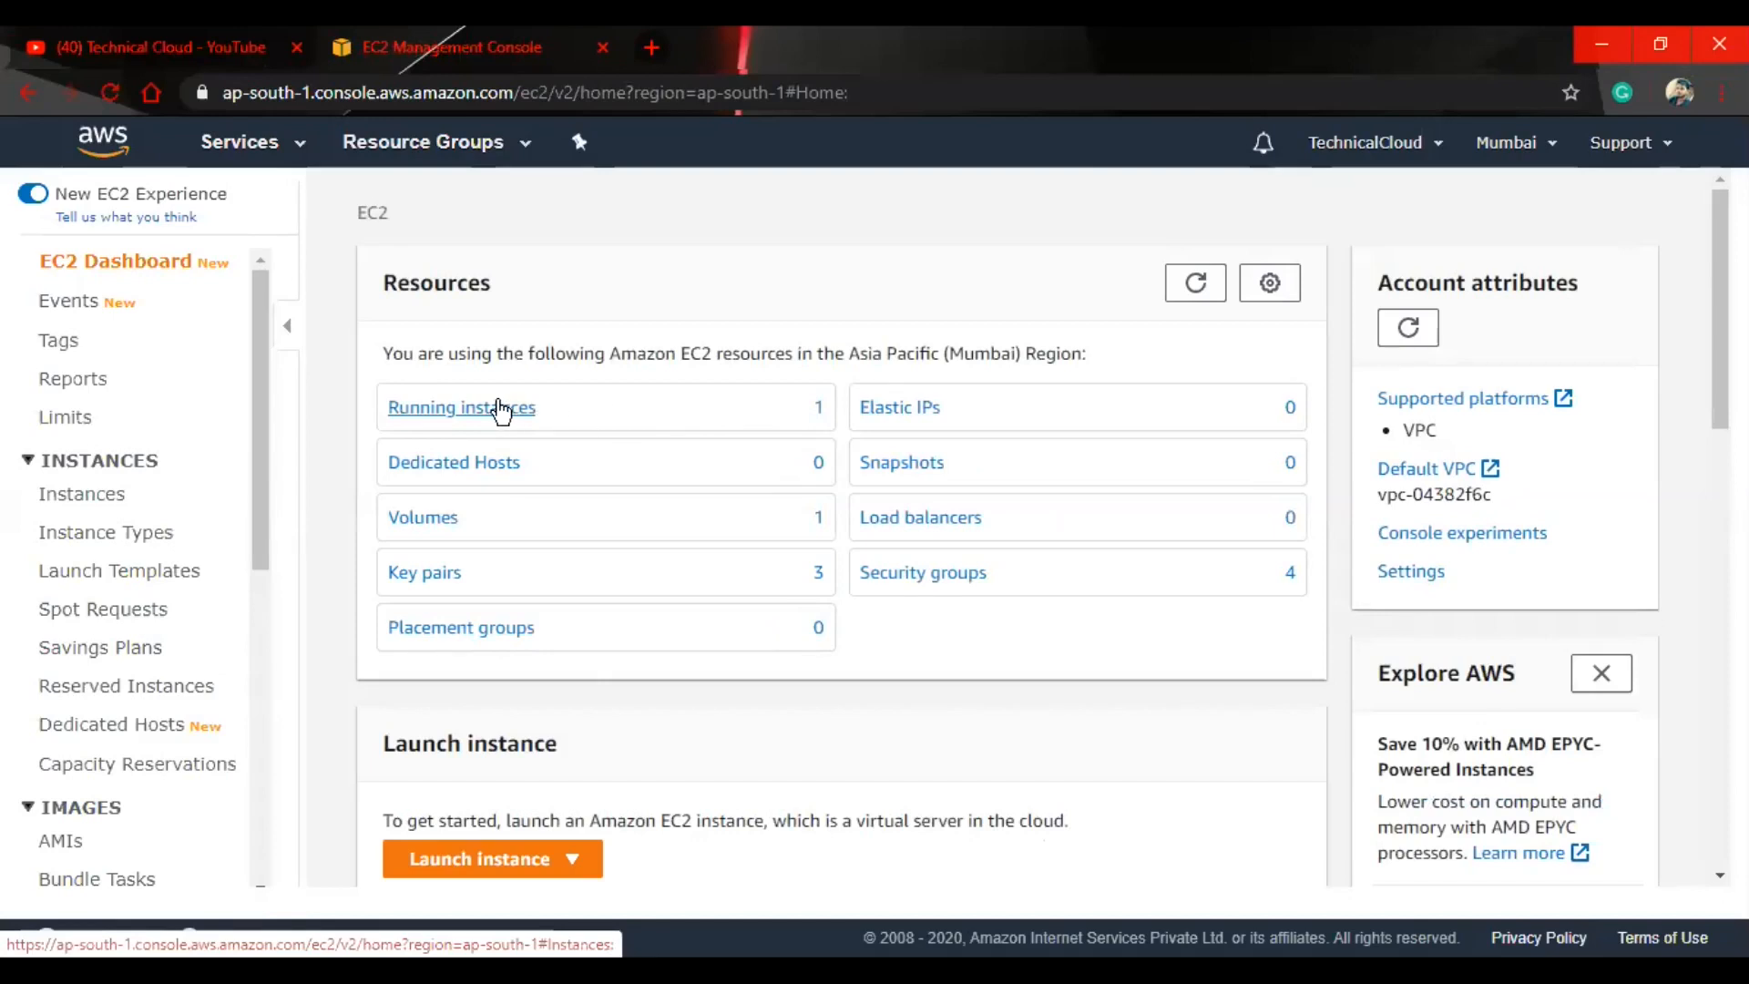
click(405, 417)
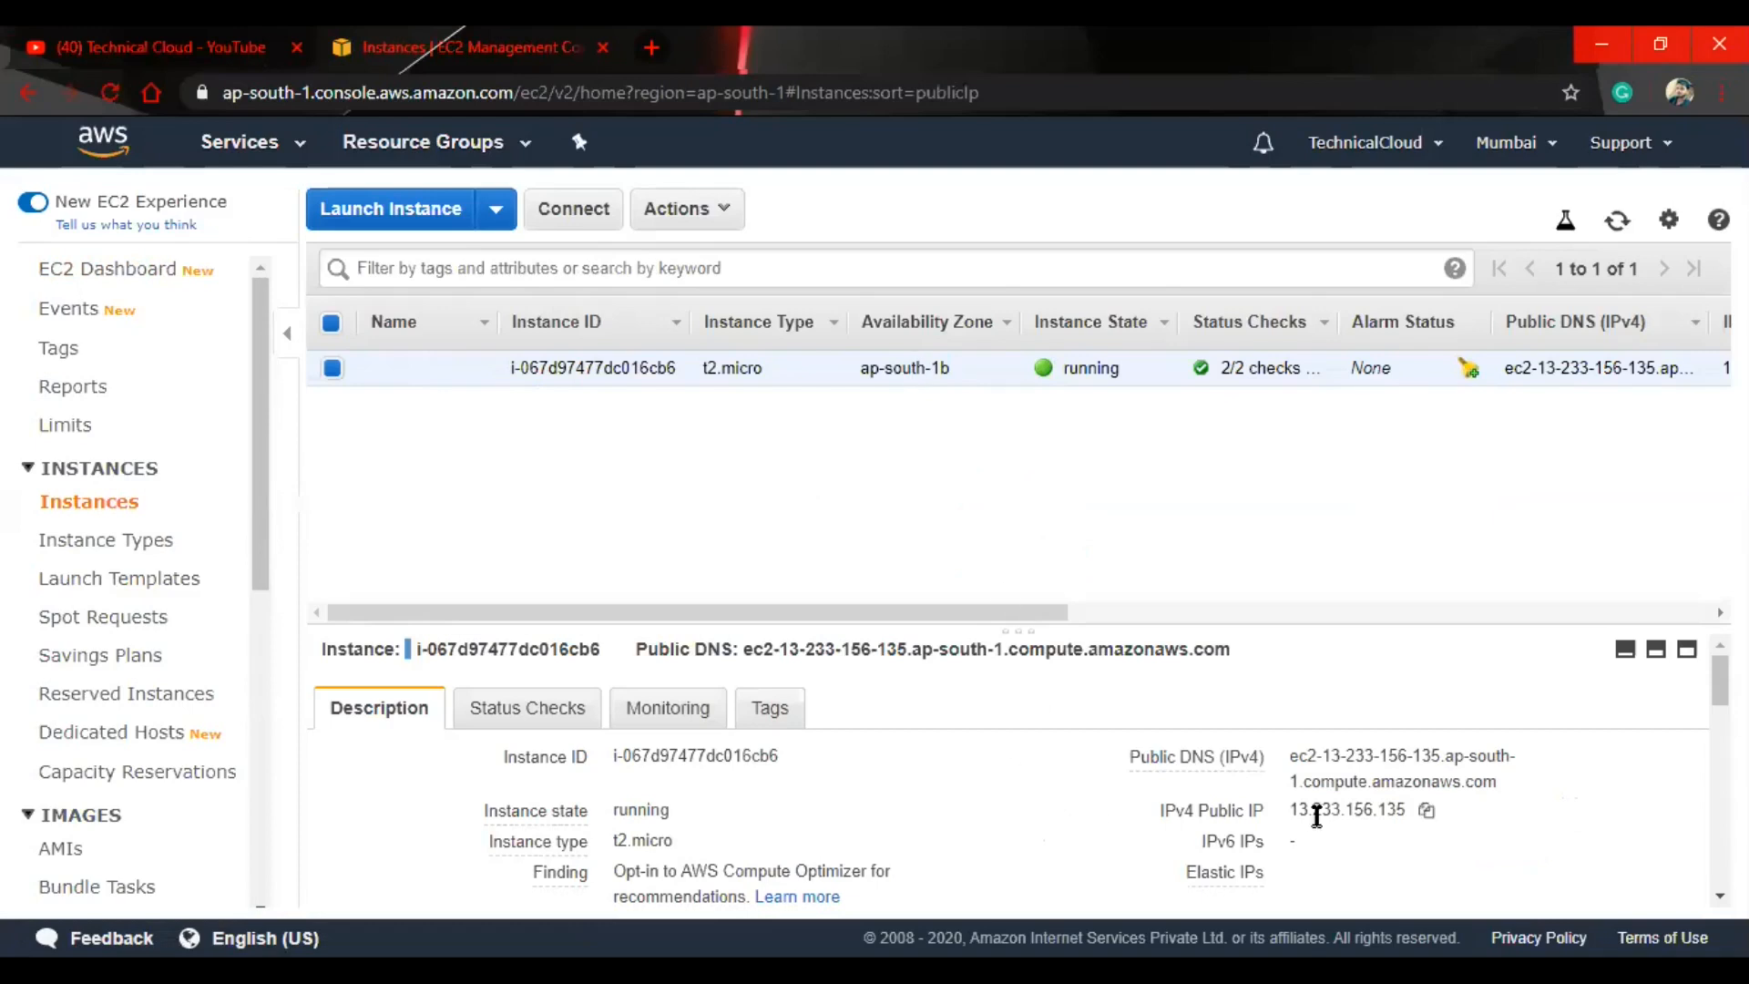
click(1426, 810)
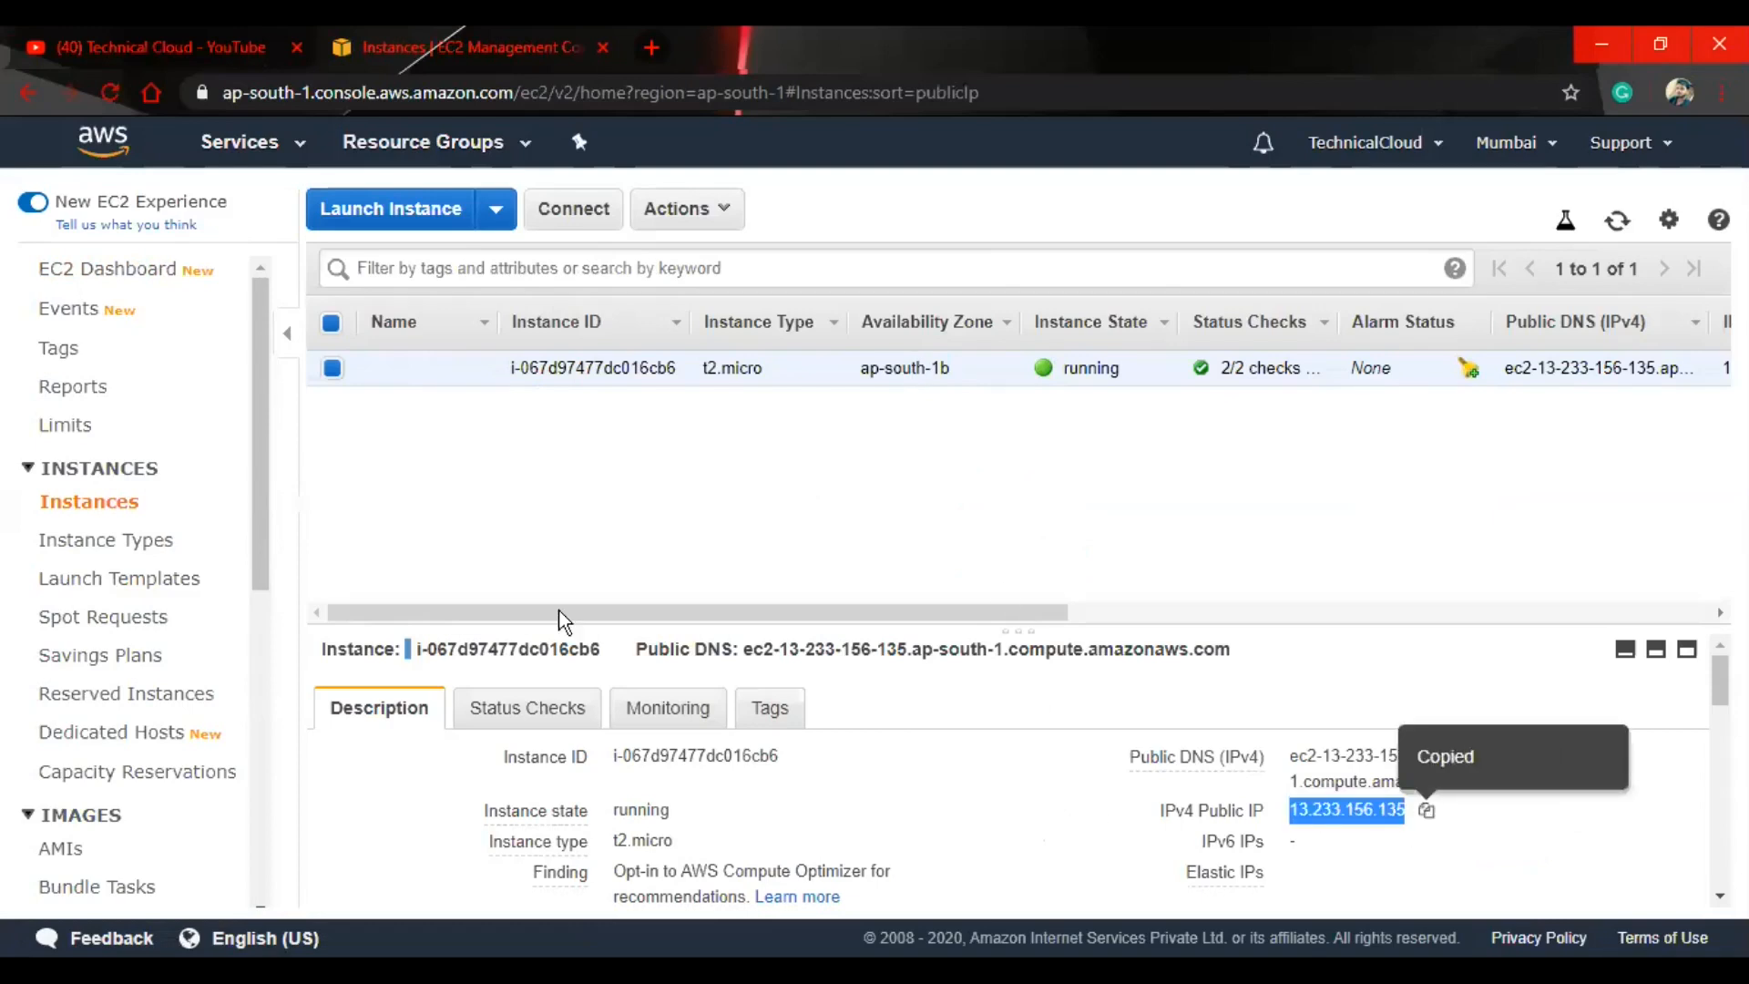
Load the copied public IP address in a new browser tab and check the web page it serves.
key(ctrl+t)
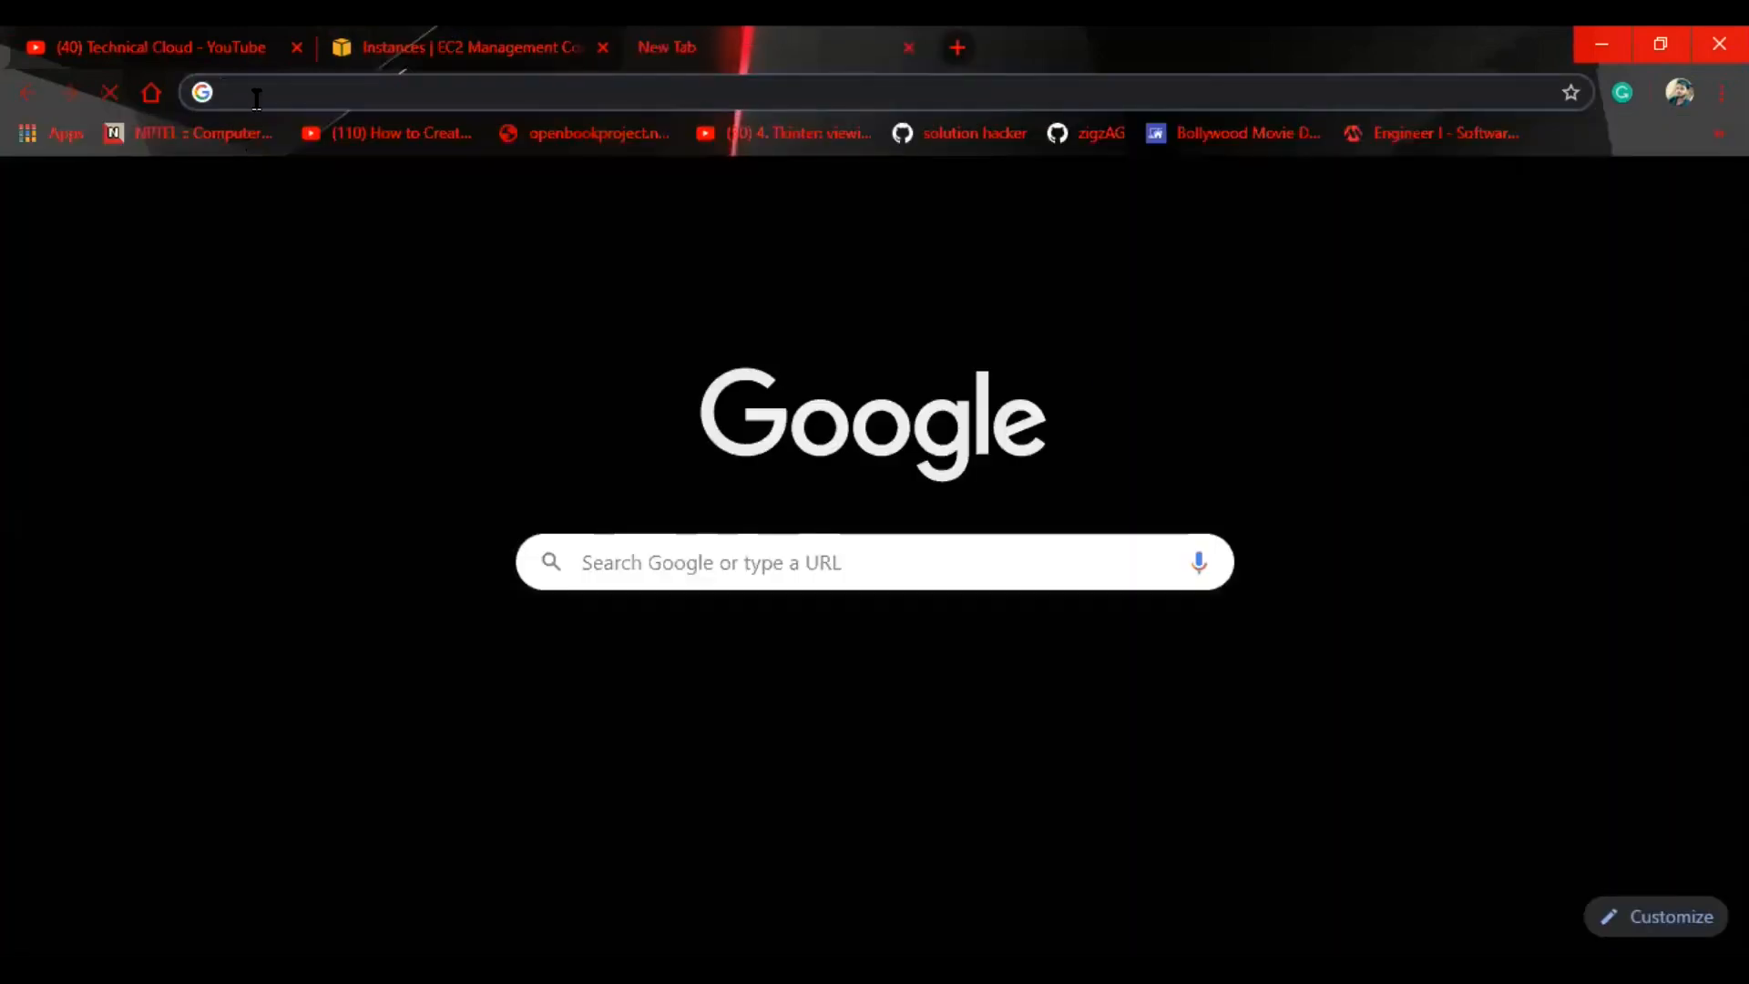
key(ctrl+v)
key(Return)
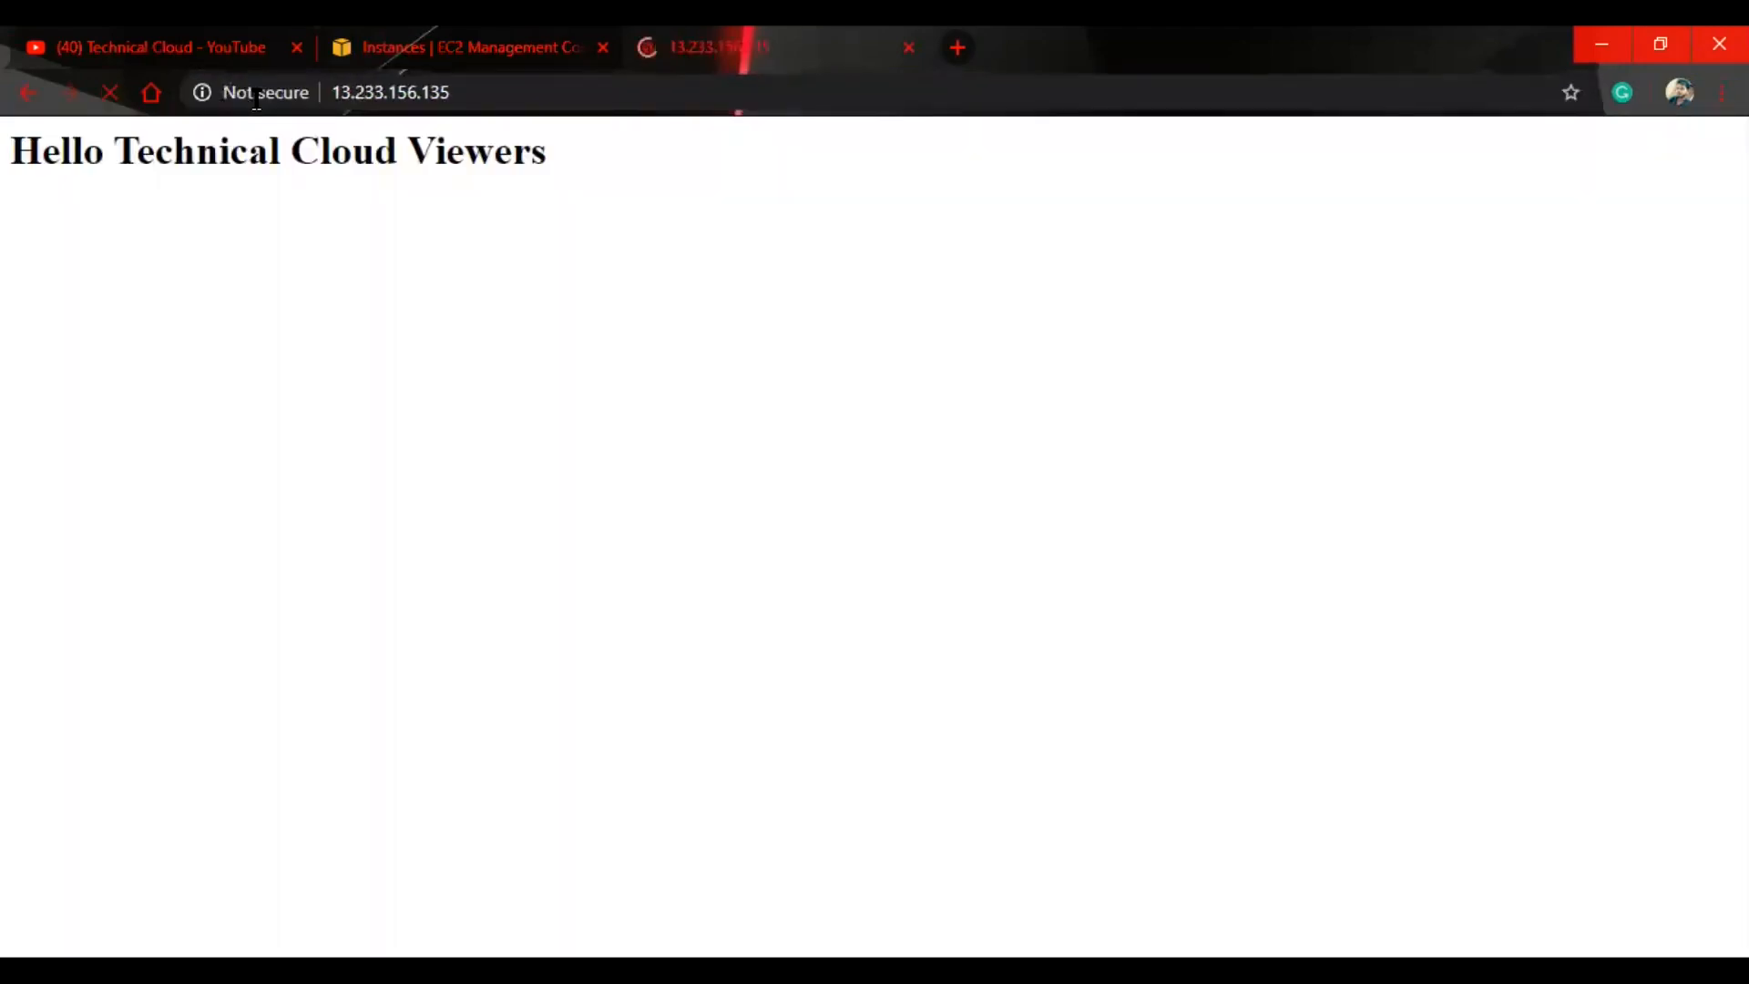
drag(629, 187, 14, 214)
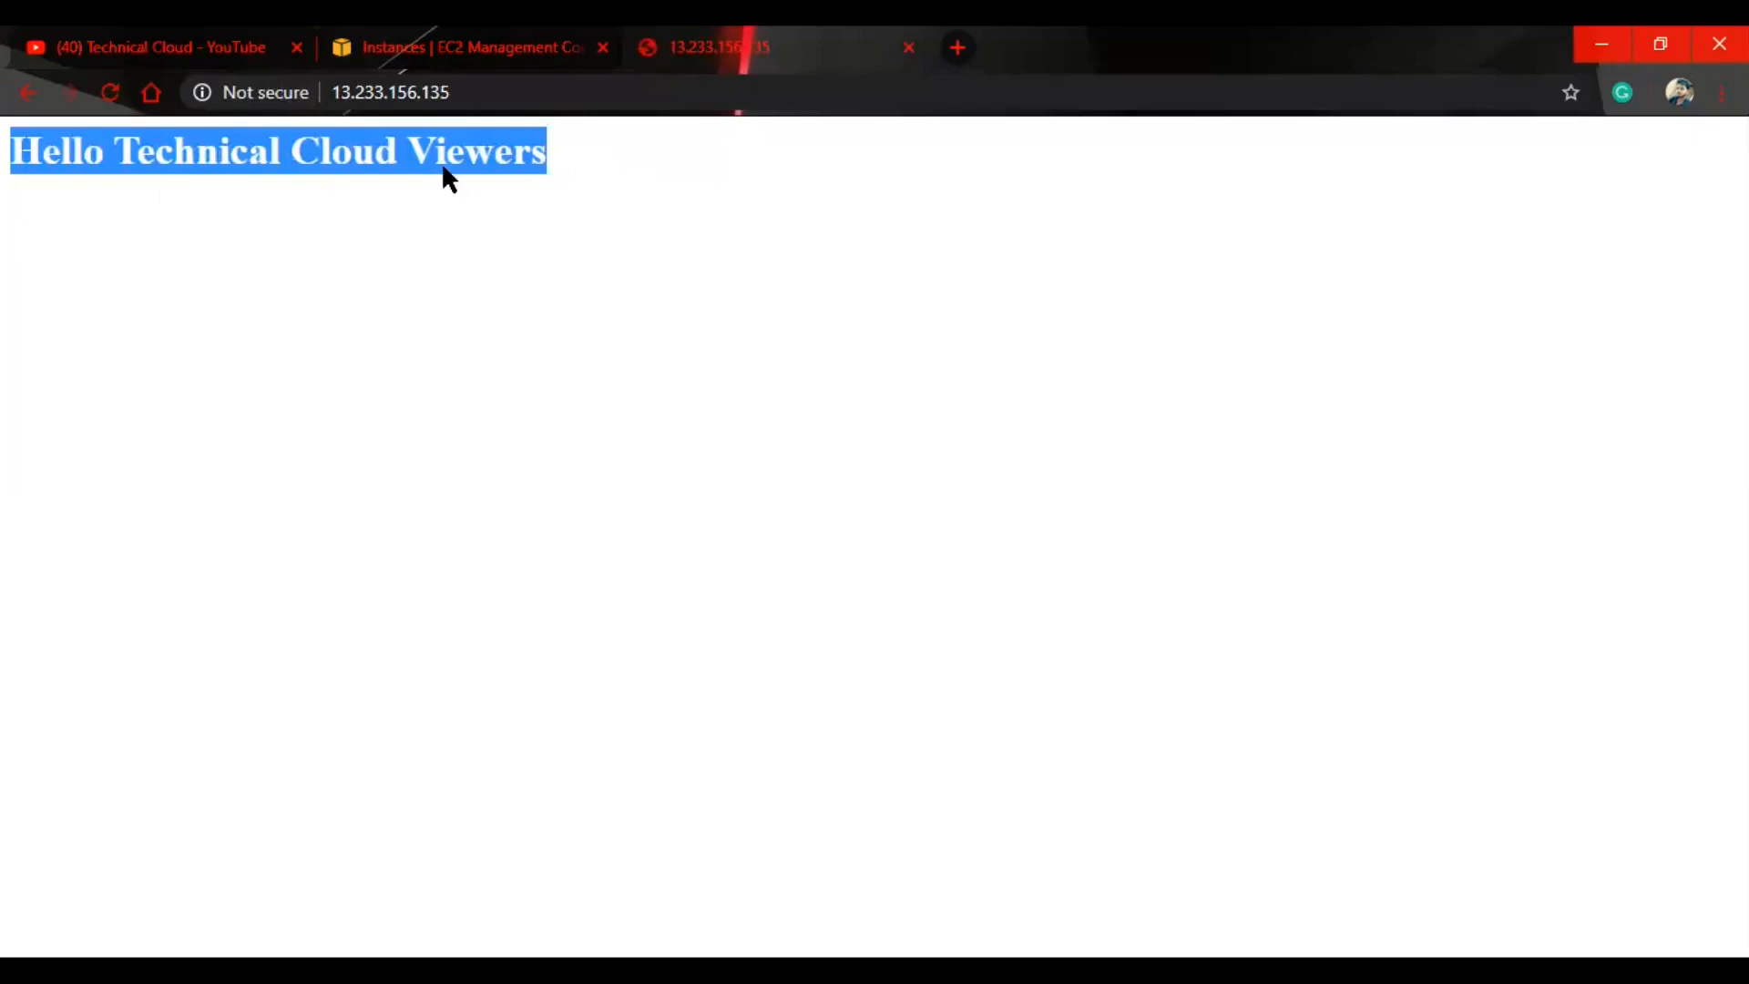
Return to the EC2 instances list and check which security group is assigned in the running instance's description.
click(433, 47)
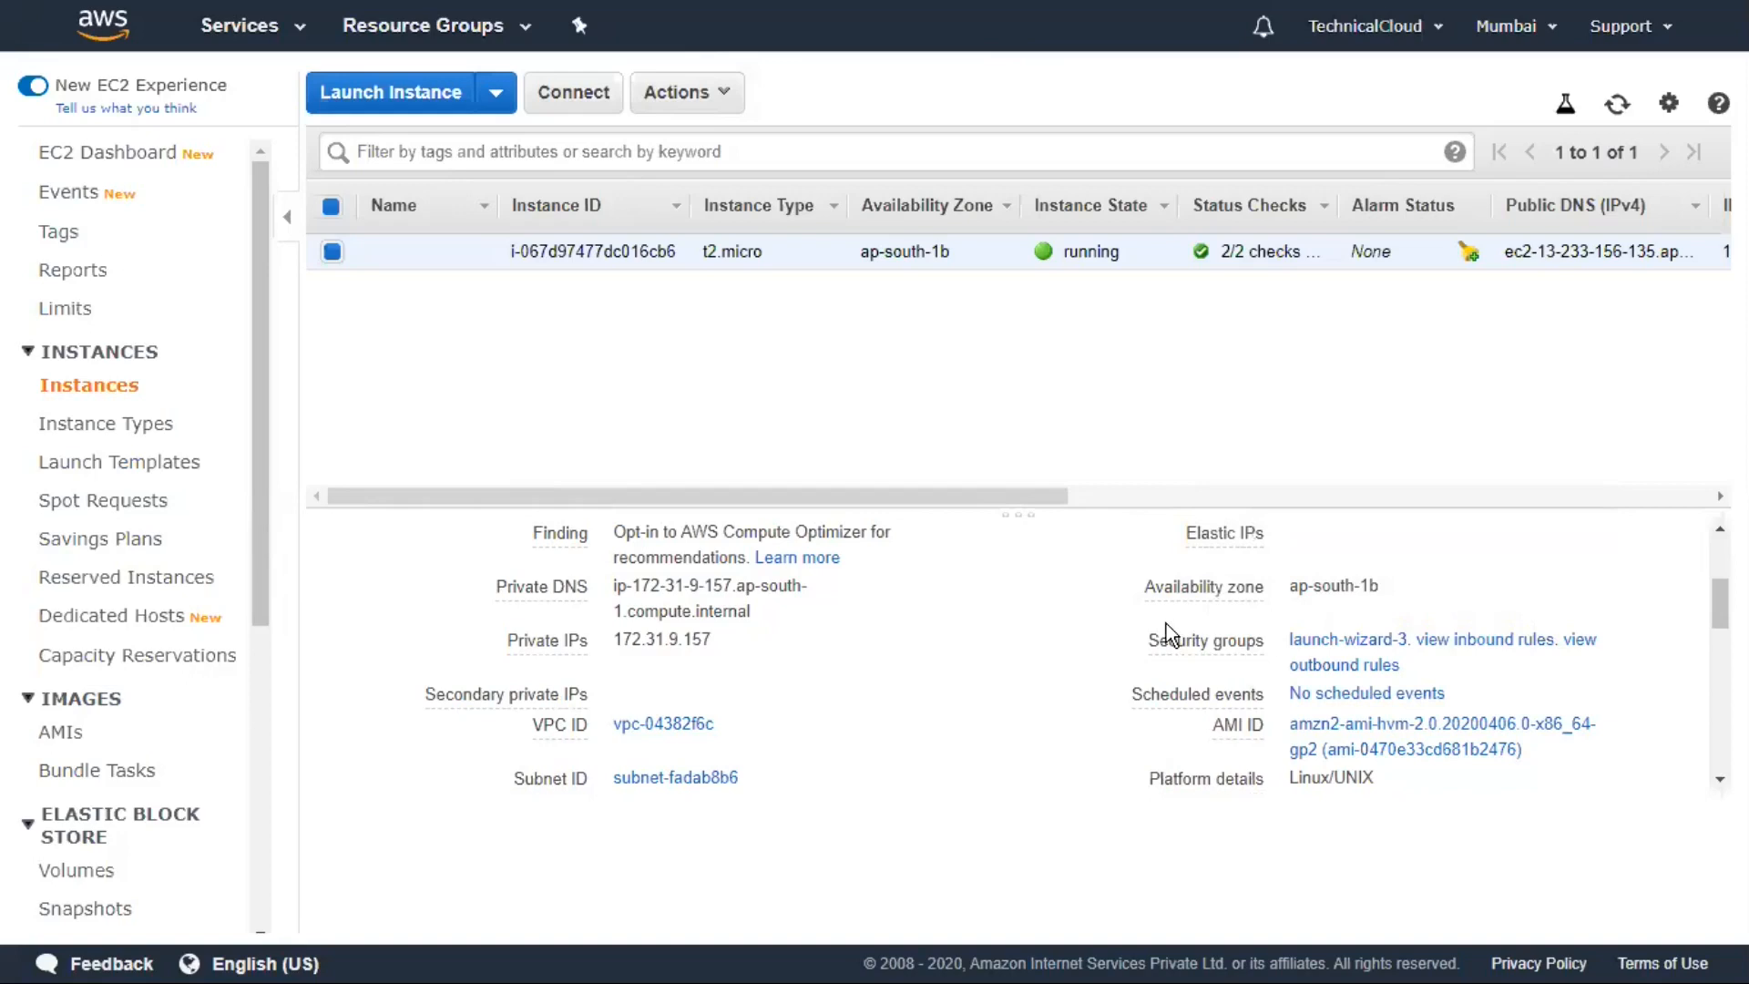
mouse_move(1172, 638)
scroll(91, 547, down, 4)
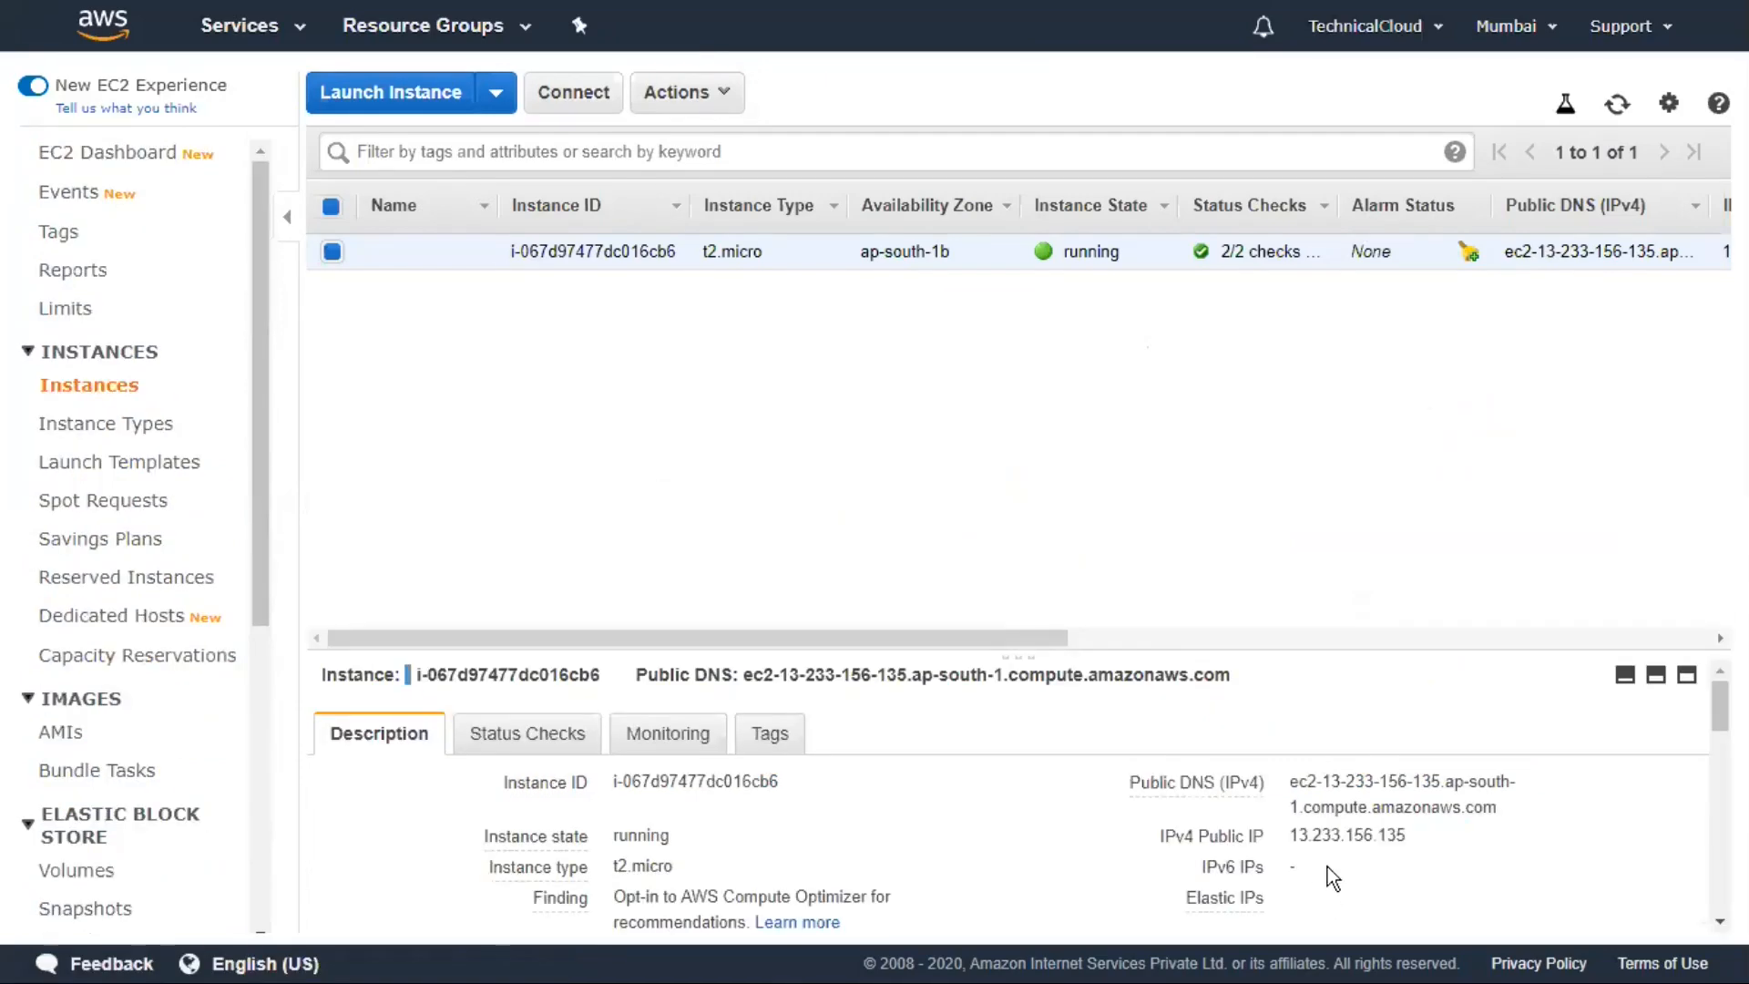
scroll(1325, 870, down, 5)
scroll(1316, 870, up, 2)
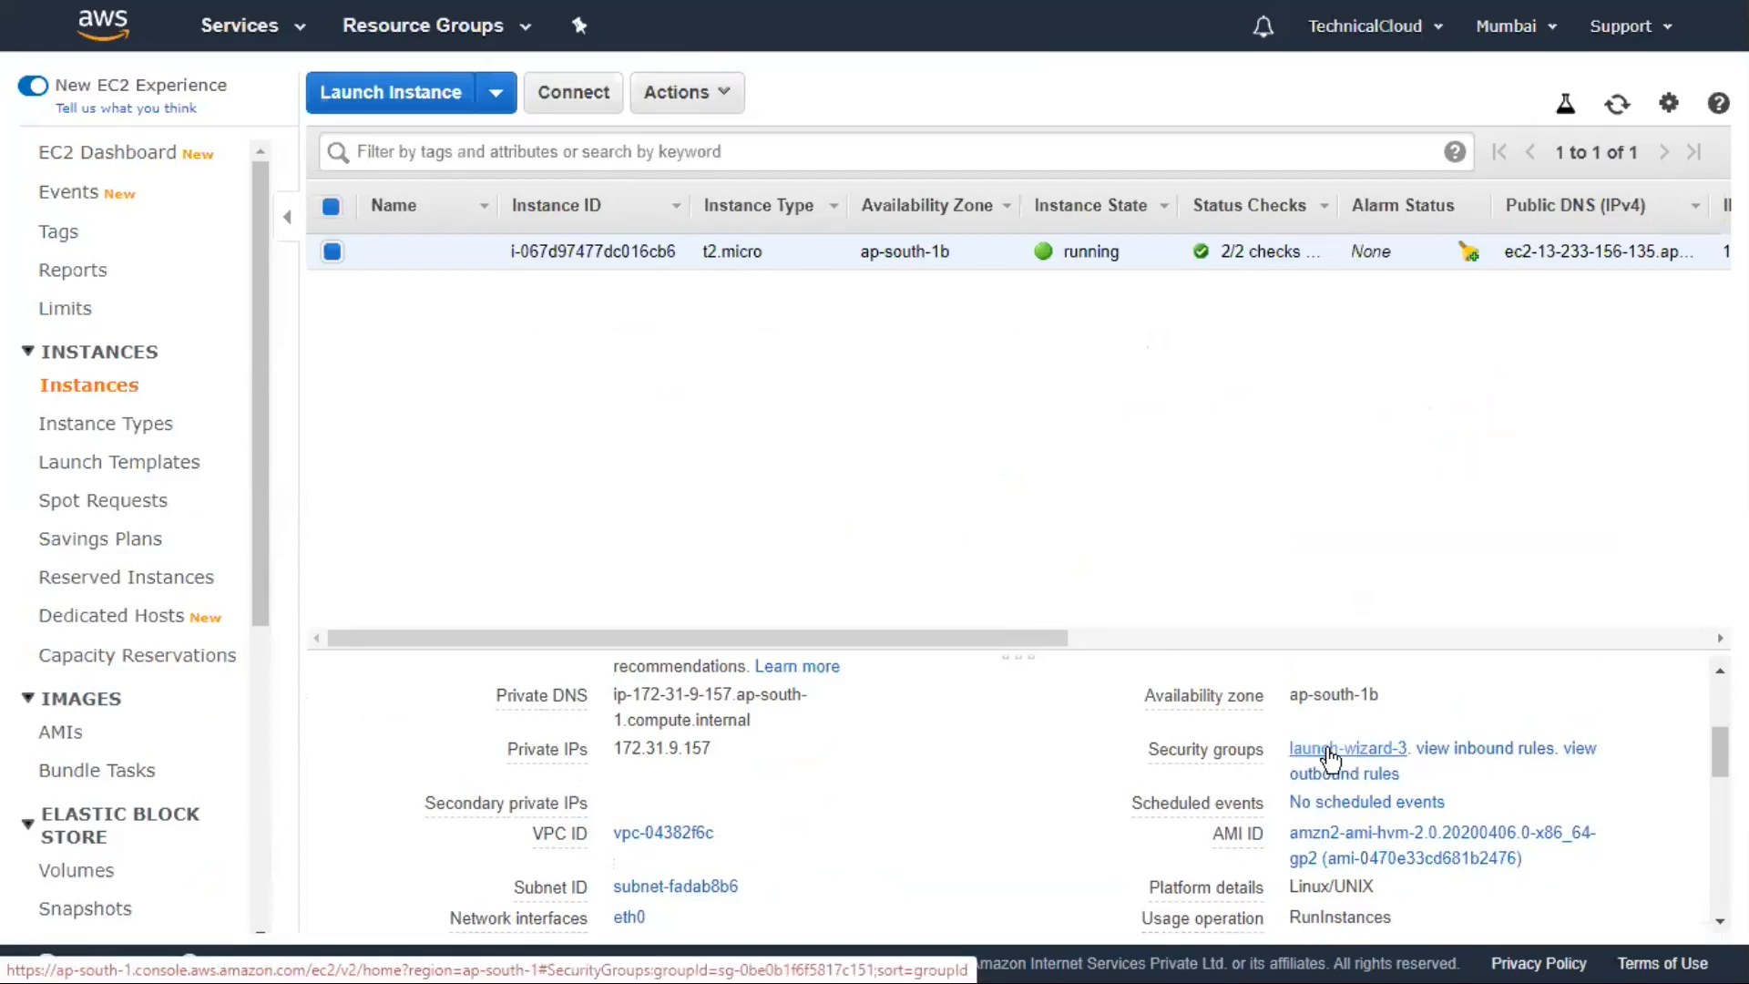
Open the security groups list, select only launch-wizard-3 and enlarge the details area showing its inbound rules.
scroll(73, 546, down, 3)
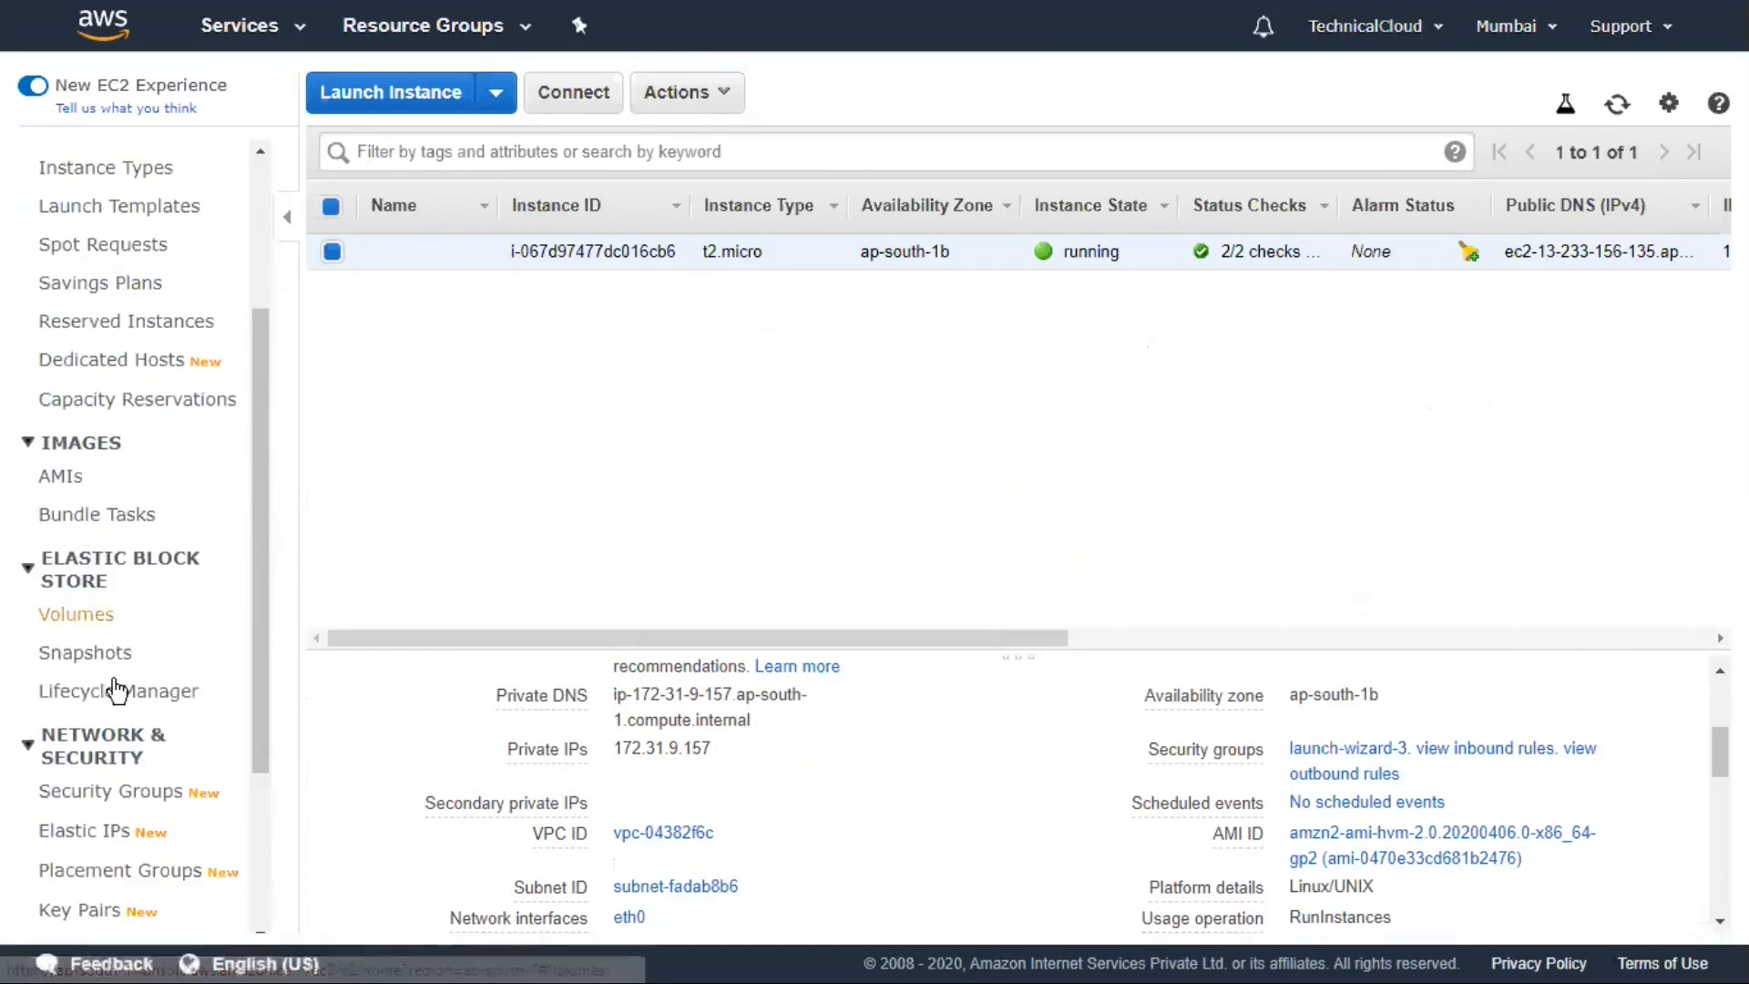
click(102, 787)
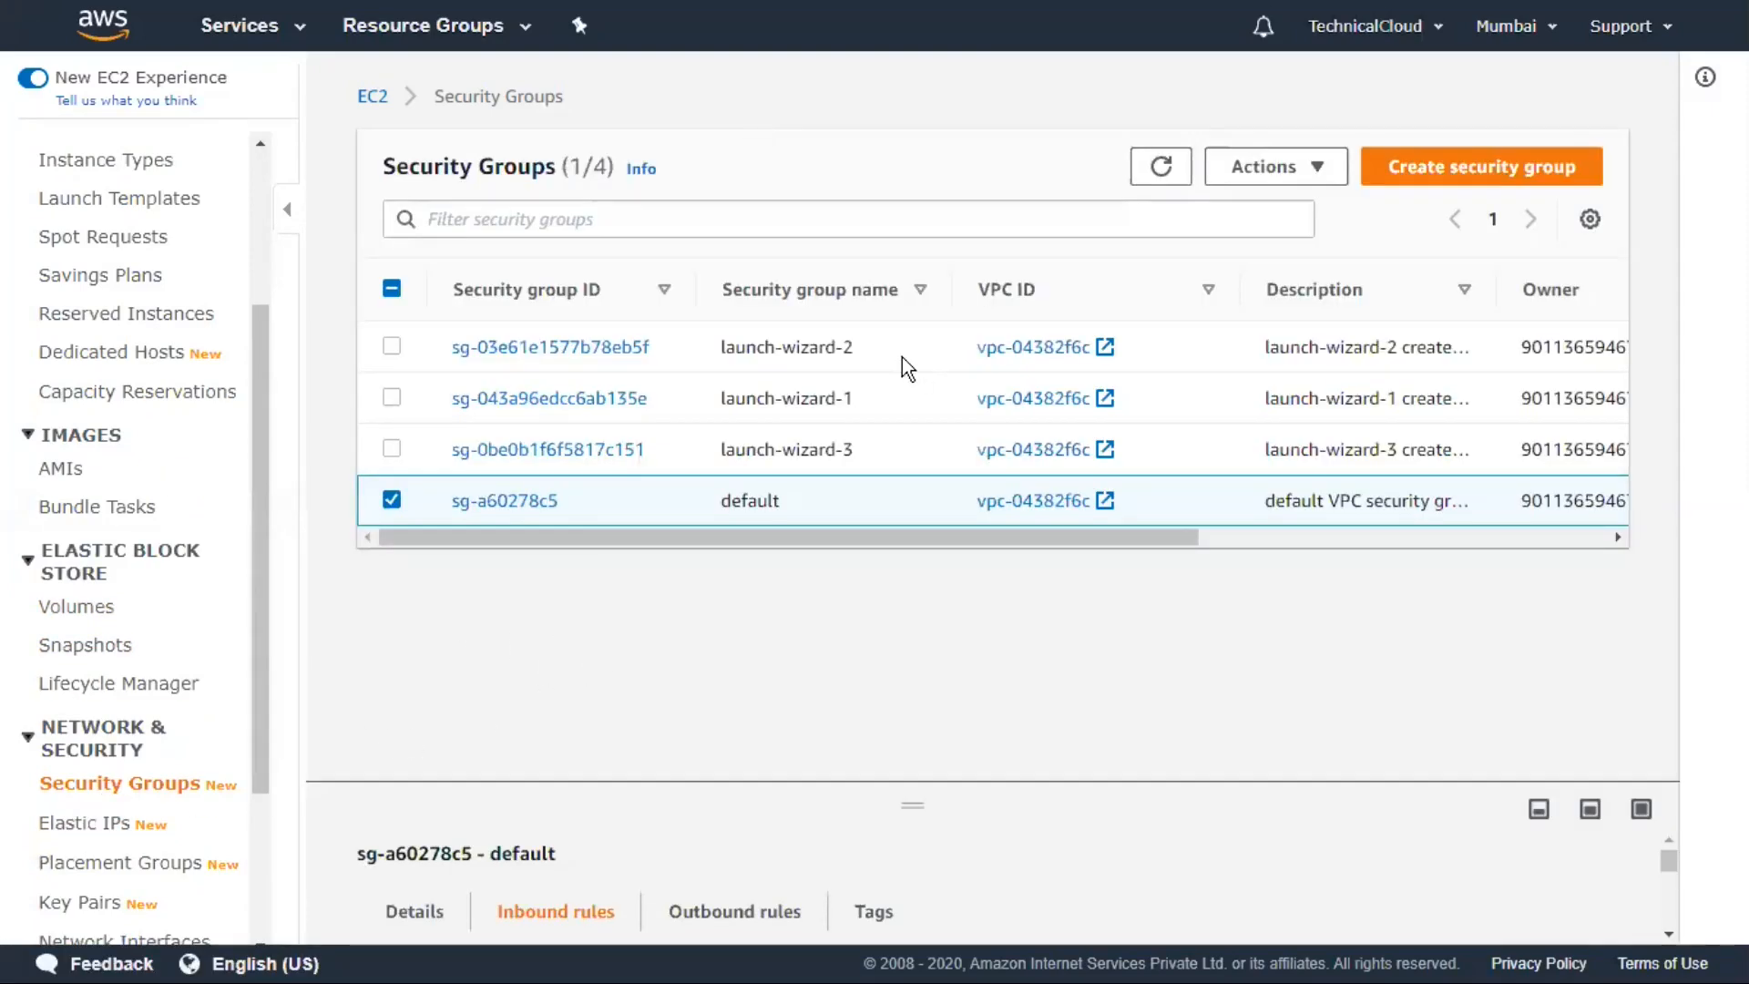
click(392, 448)
click(391, 501)
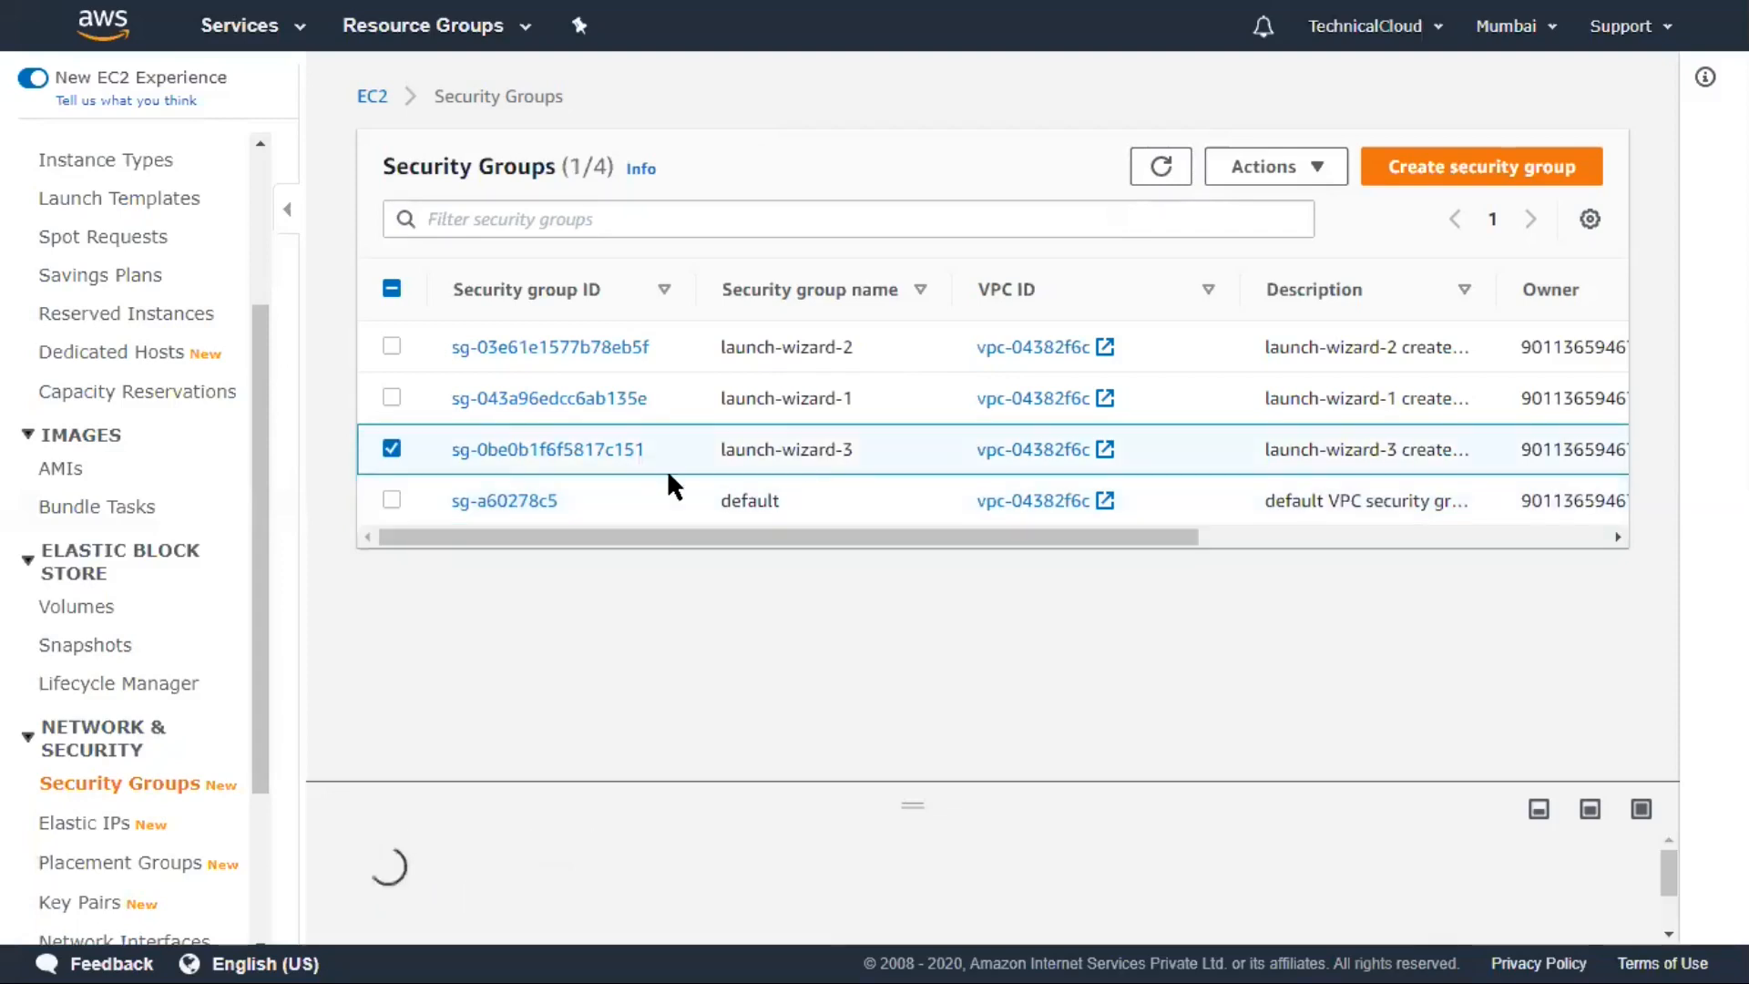
click(1590, 809)
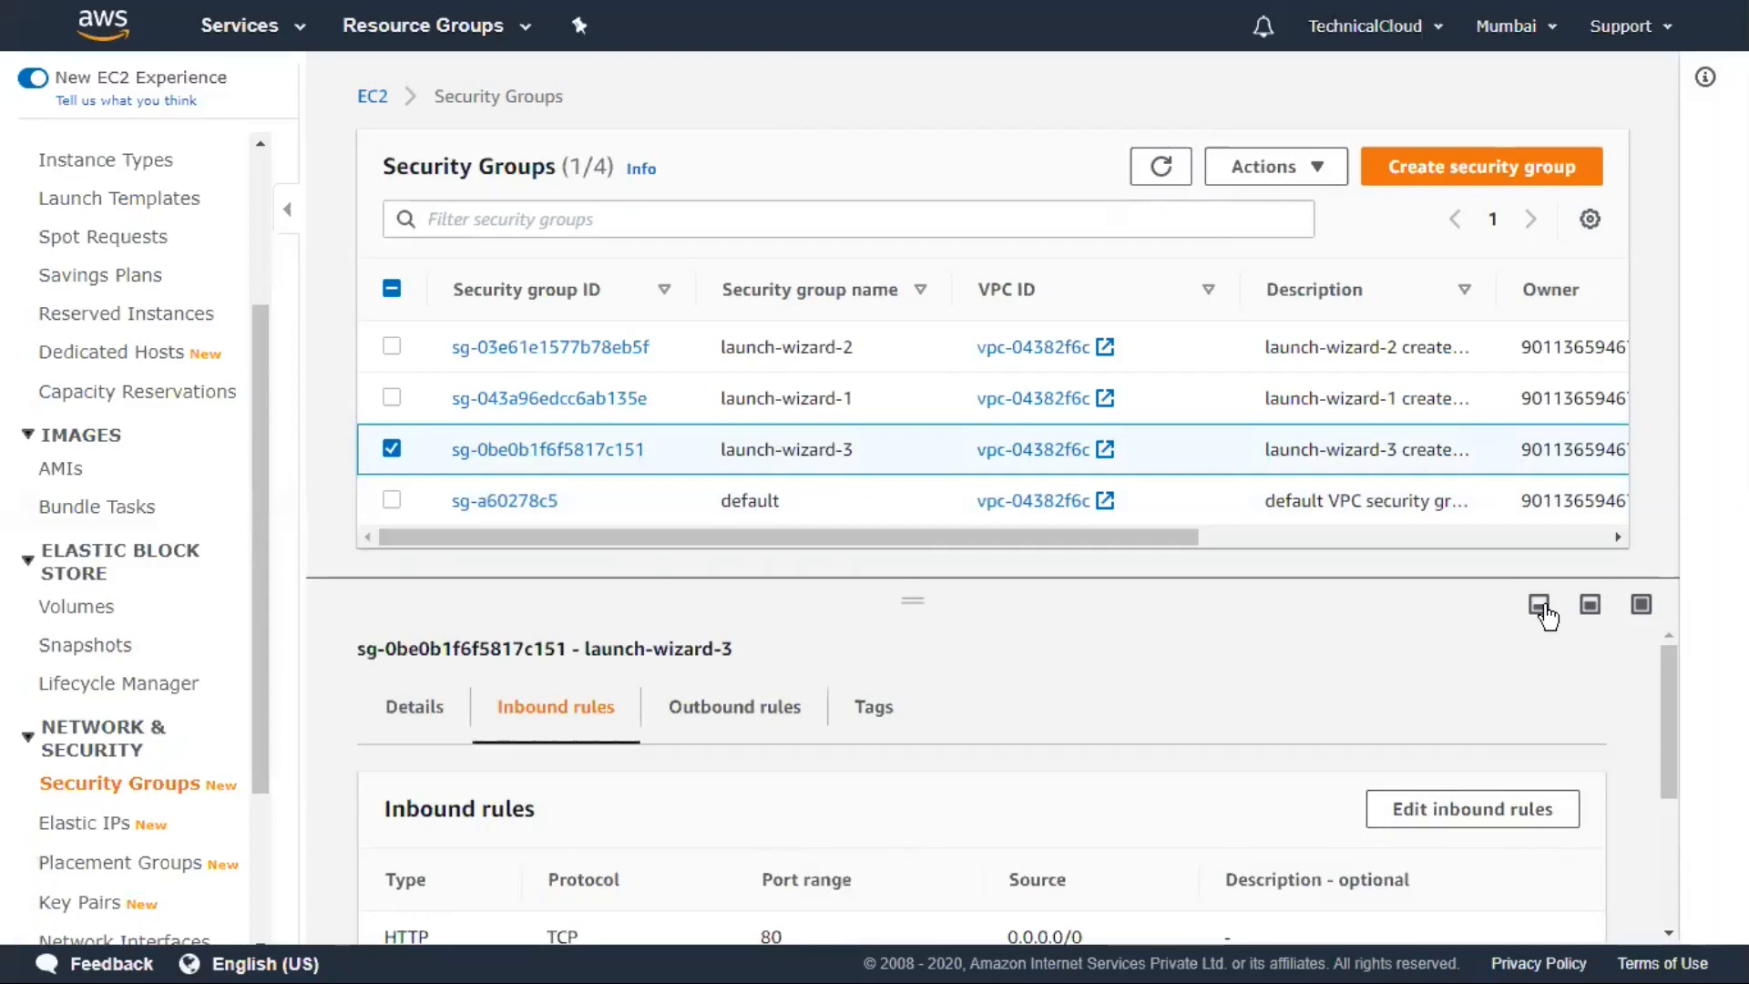
click(1641, 606)
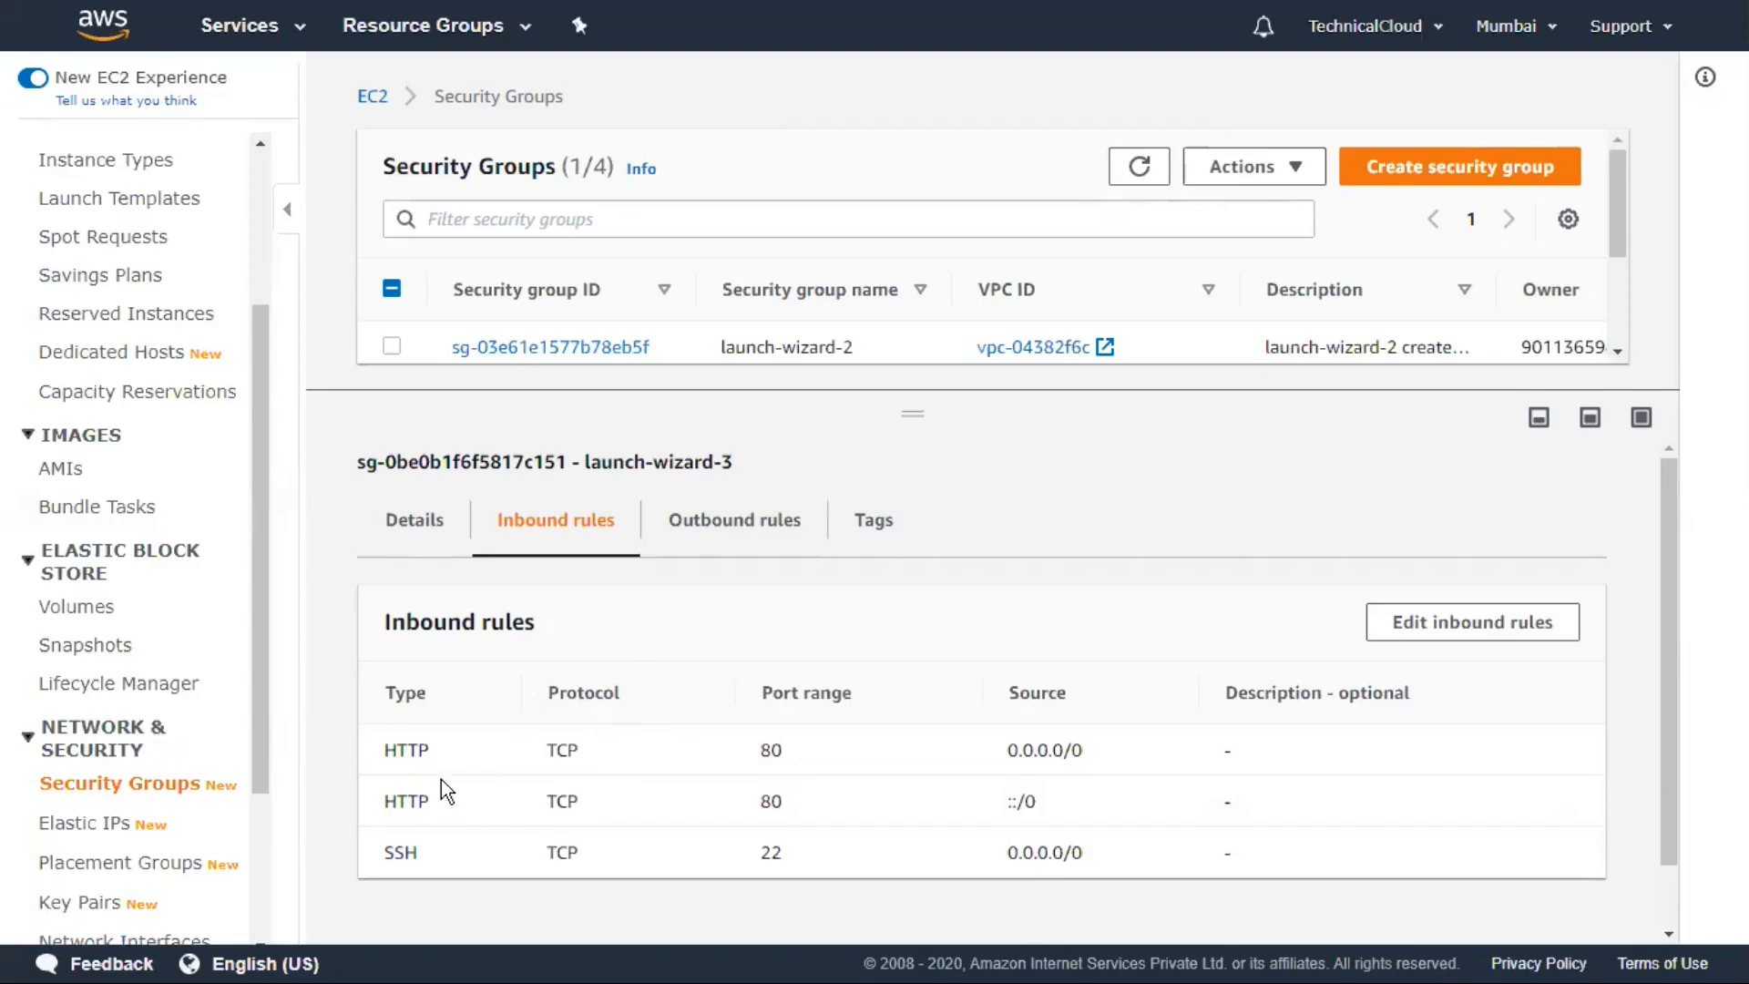
Examine the type, port range and source of each HTTP and SSH inbound rule of launch-wizard-3.
drag(438, 751, 371, 745)
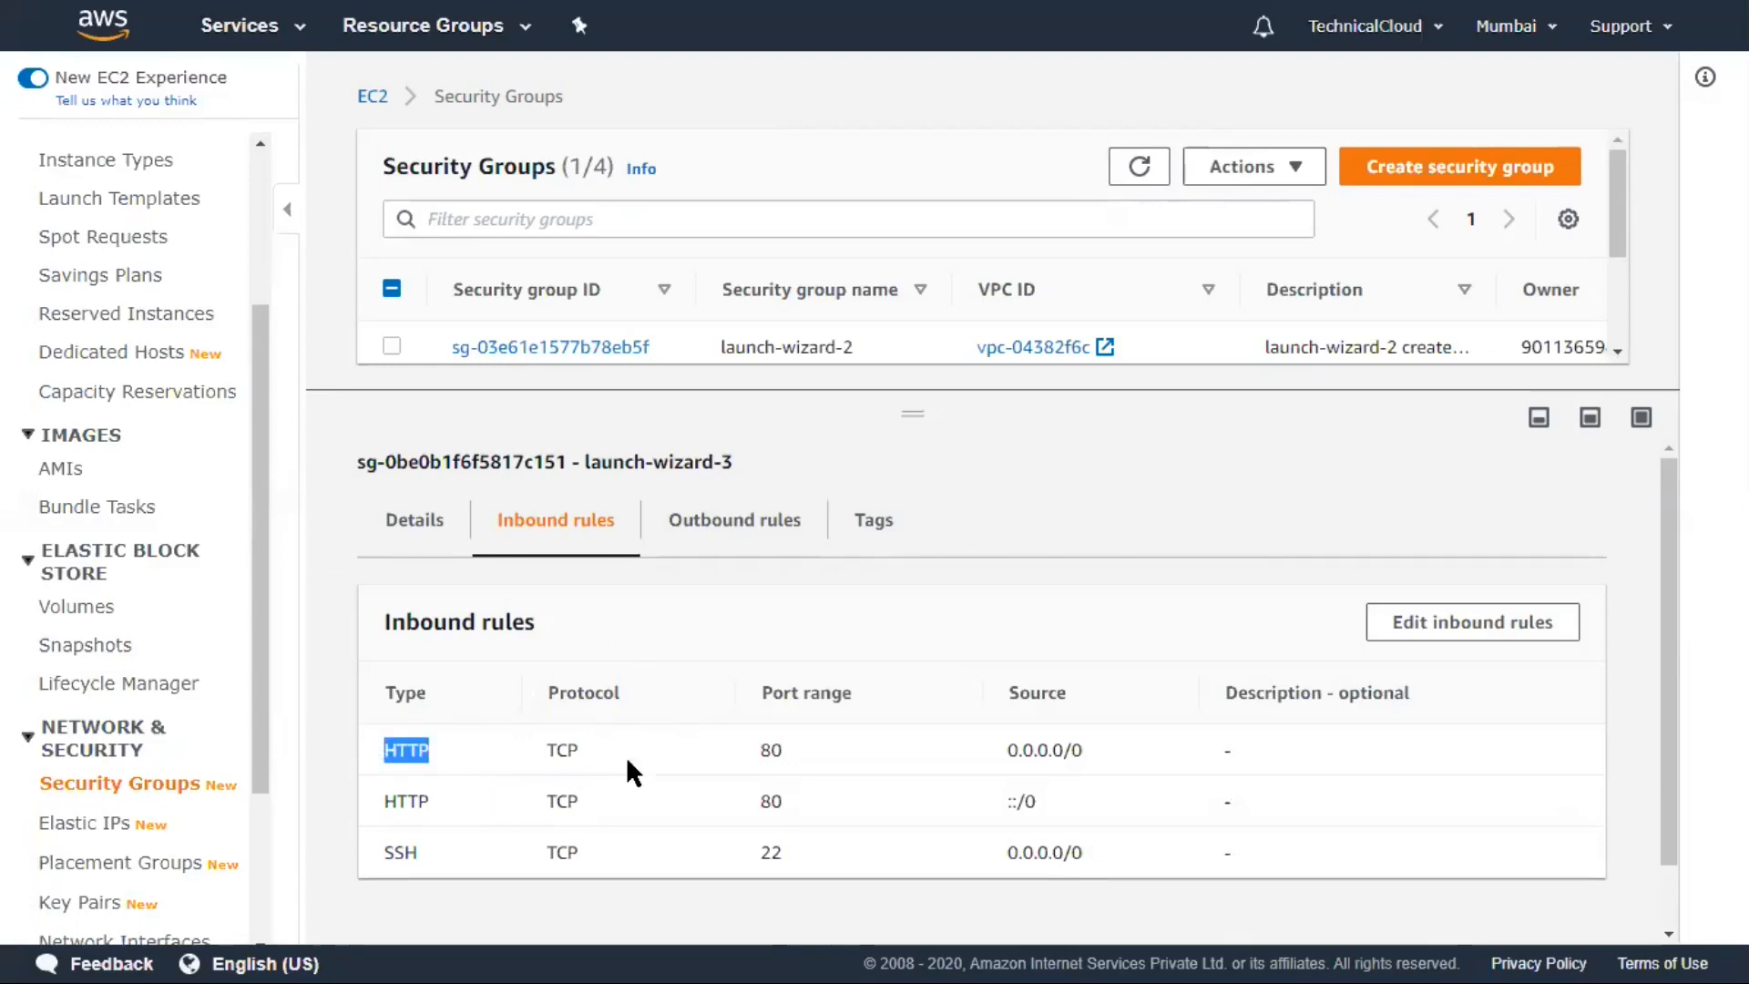
drag(806, 749, 734, 772)
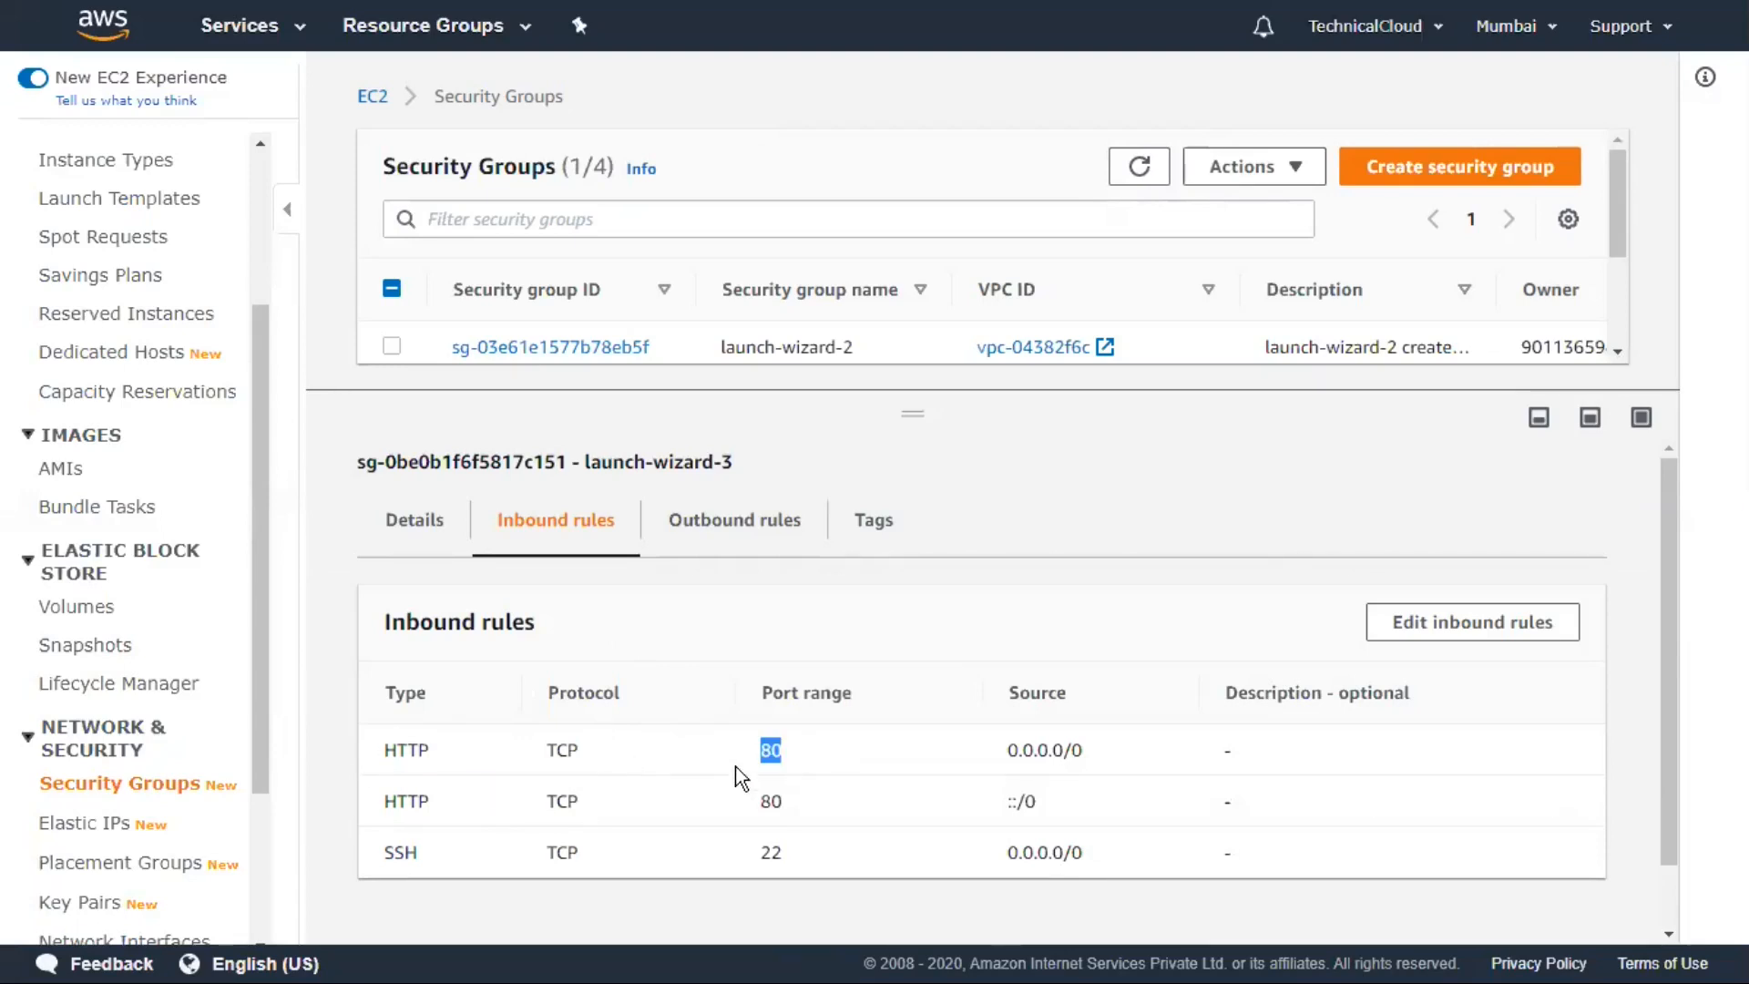
click(1098, 747)
drag(1101, 749, 960, 753)
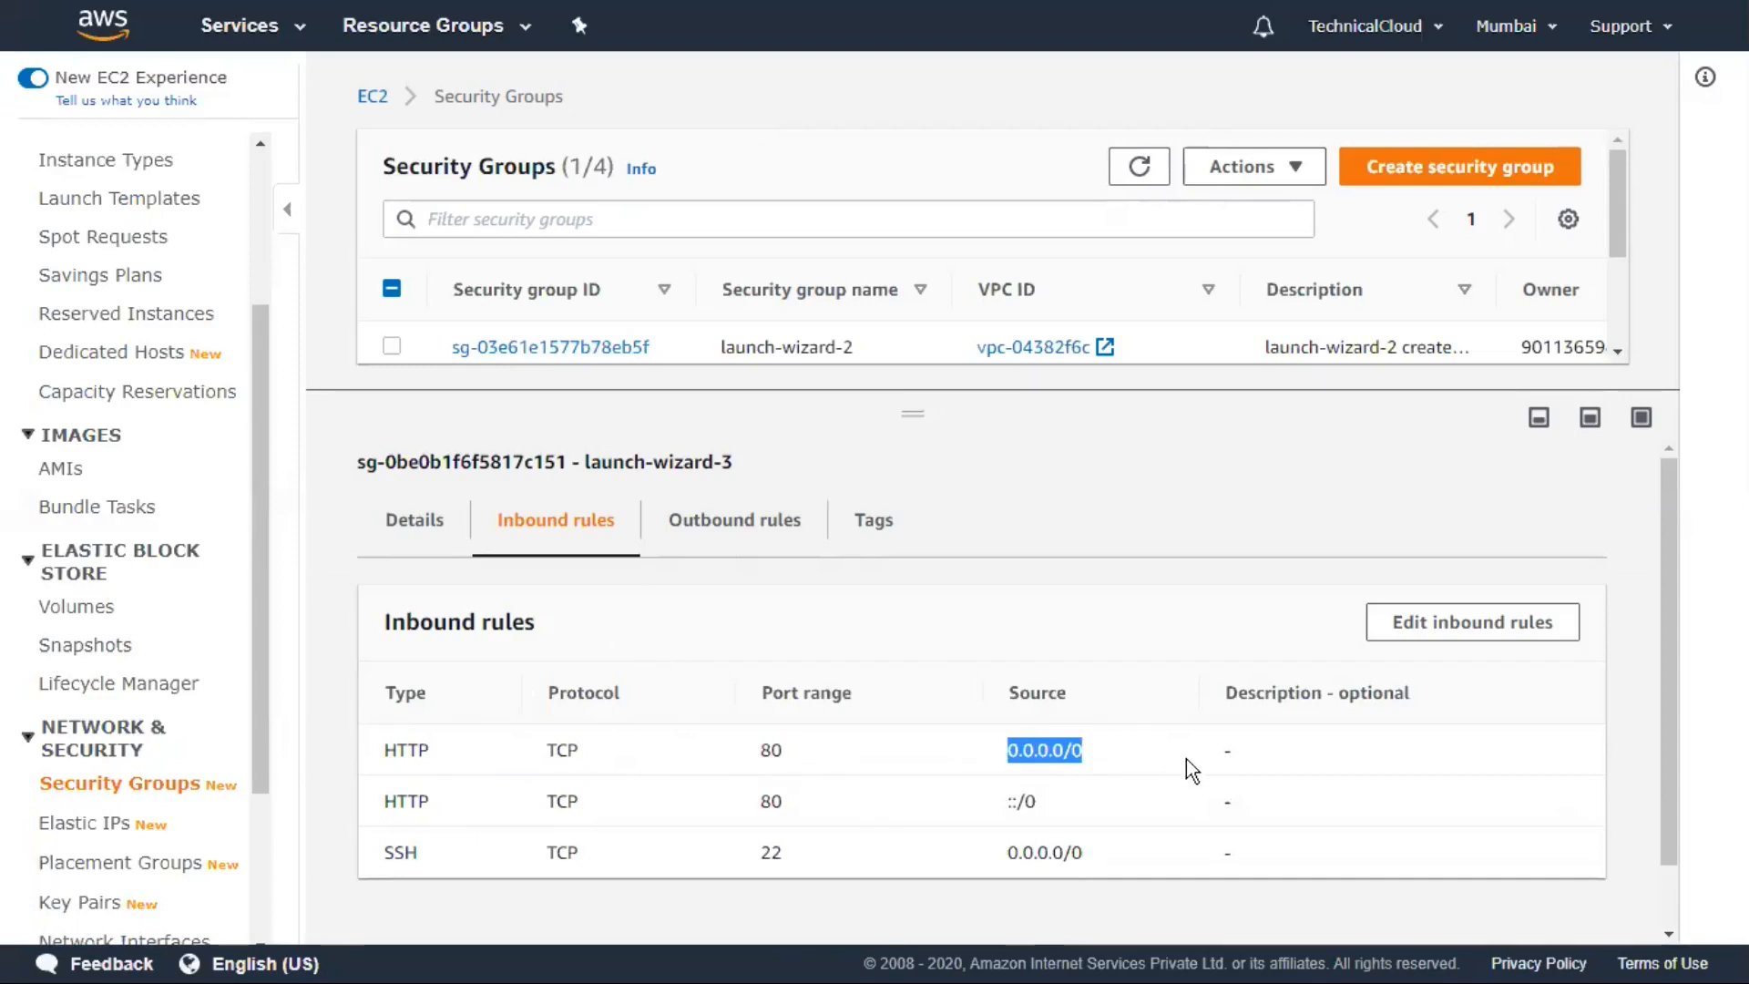
drag(479, 805, 219, 802)
drag(800, 807, 702, 811)
click(1097, 794)
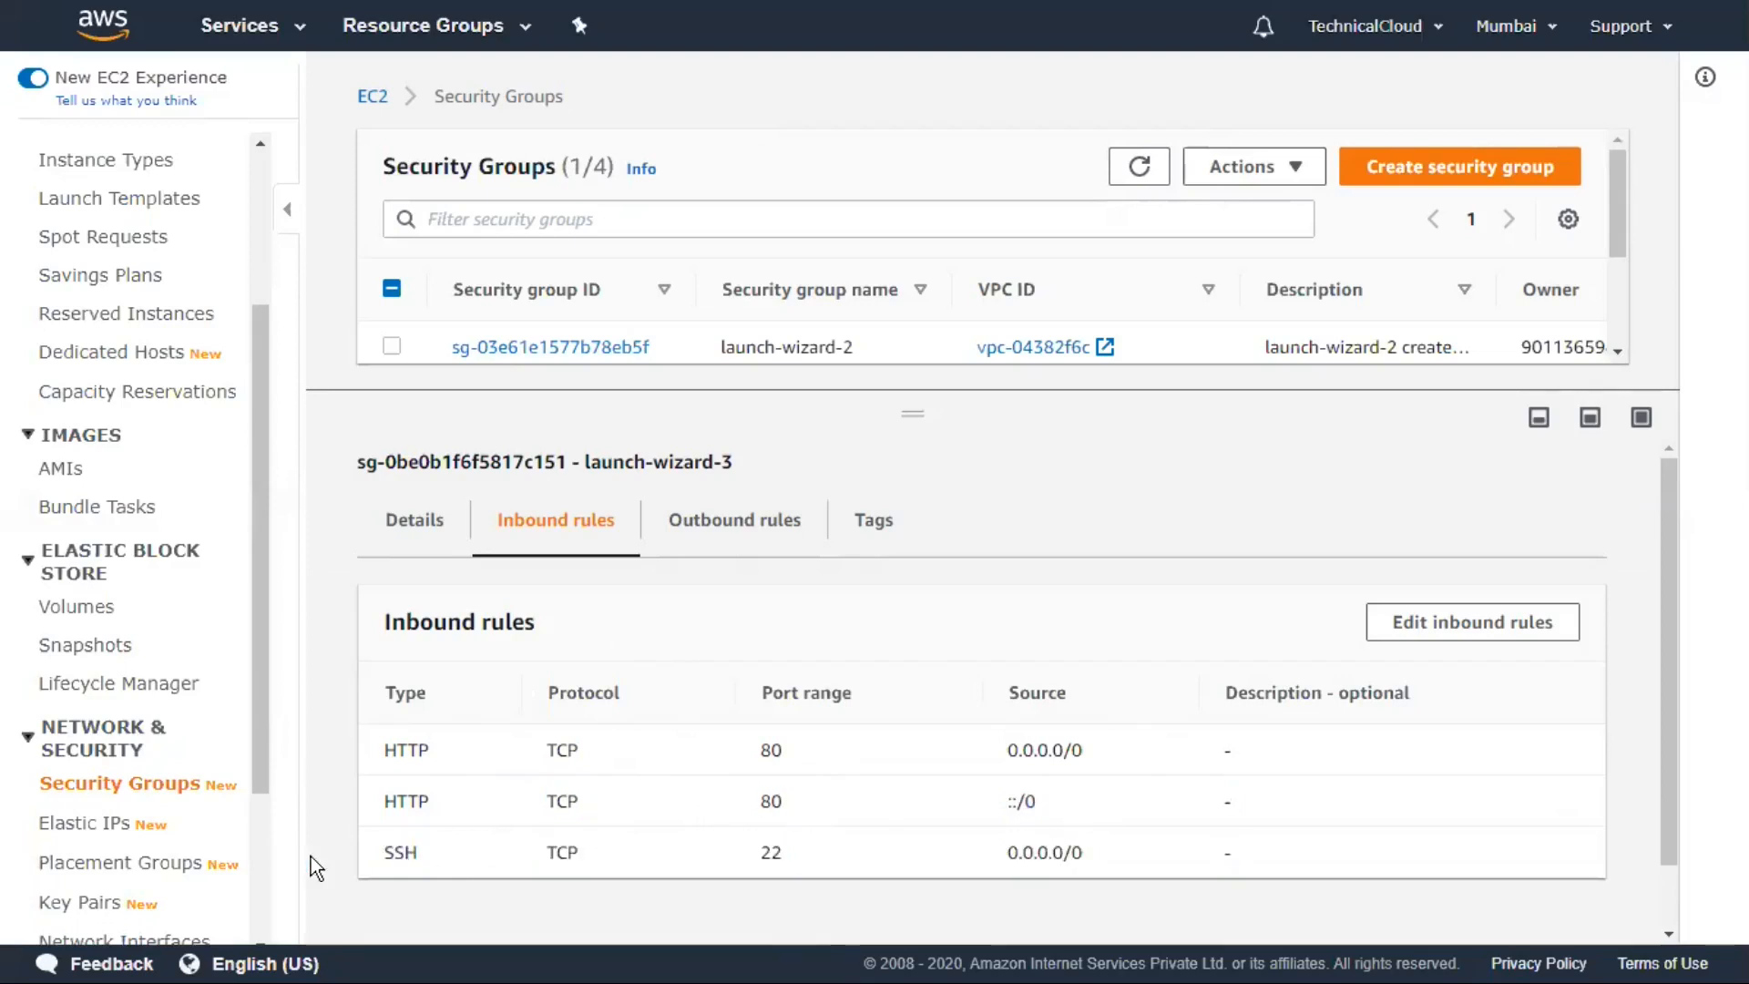
drag(409, 852, 266, 866)
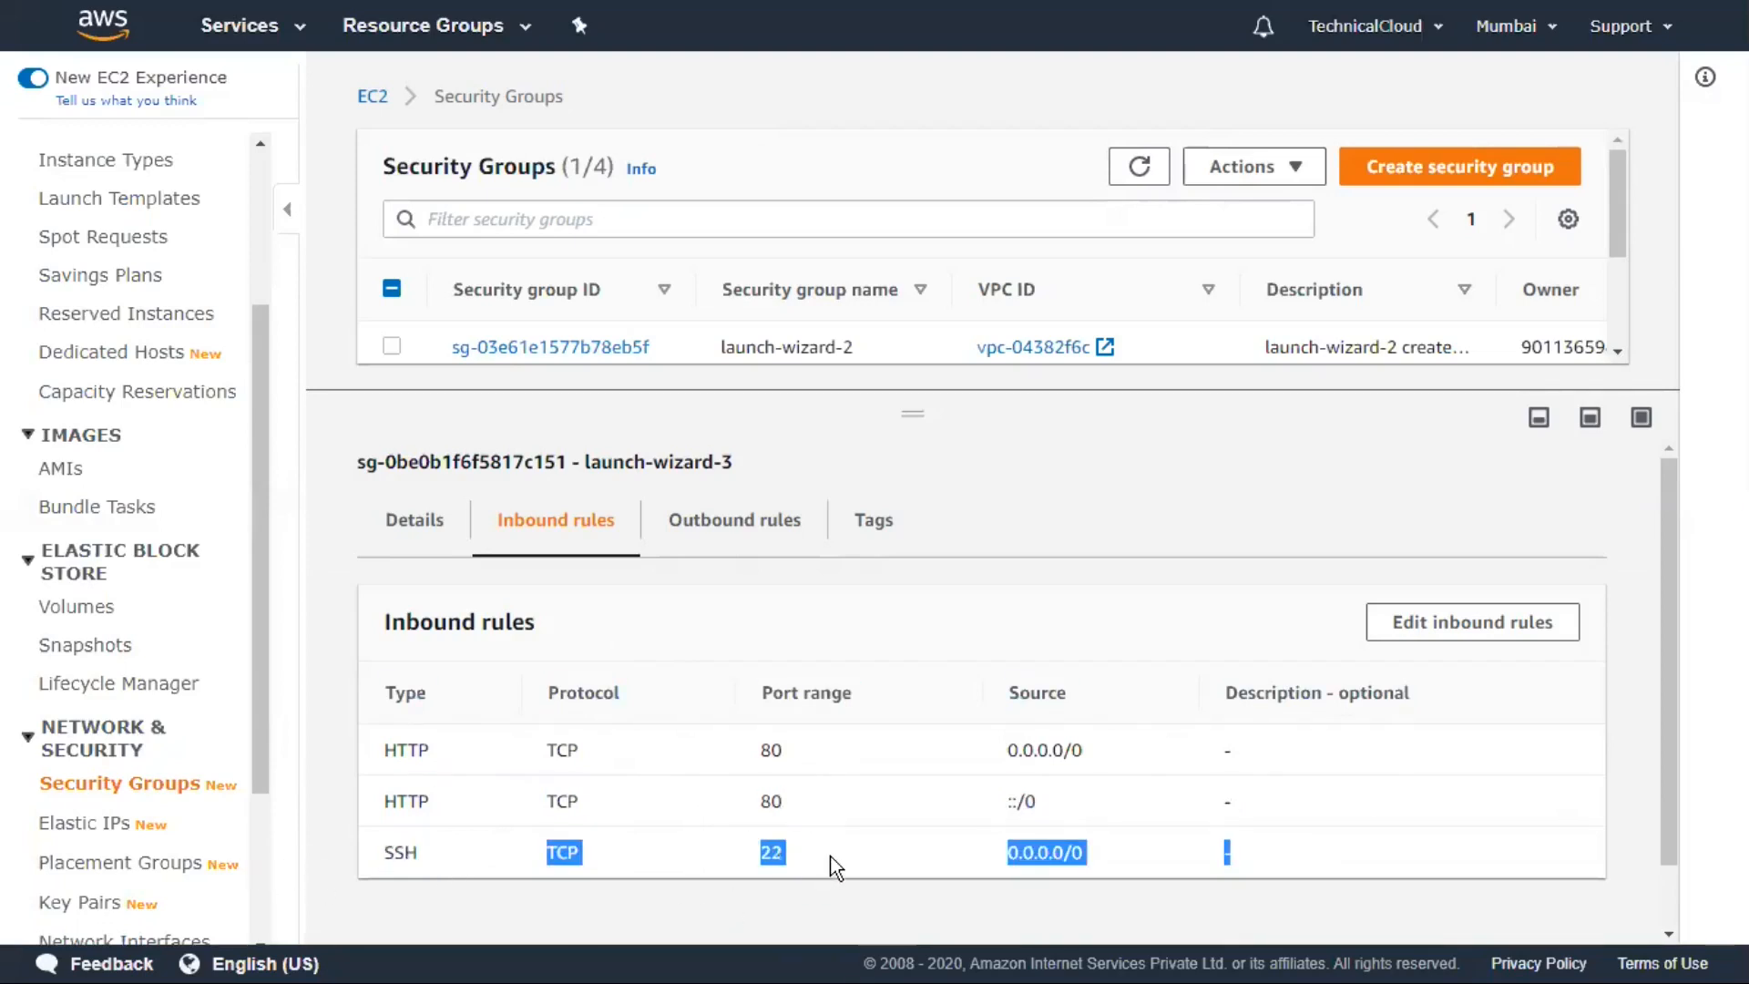
click(800, 856)
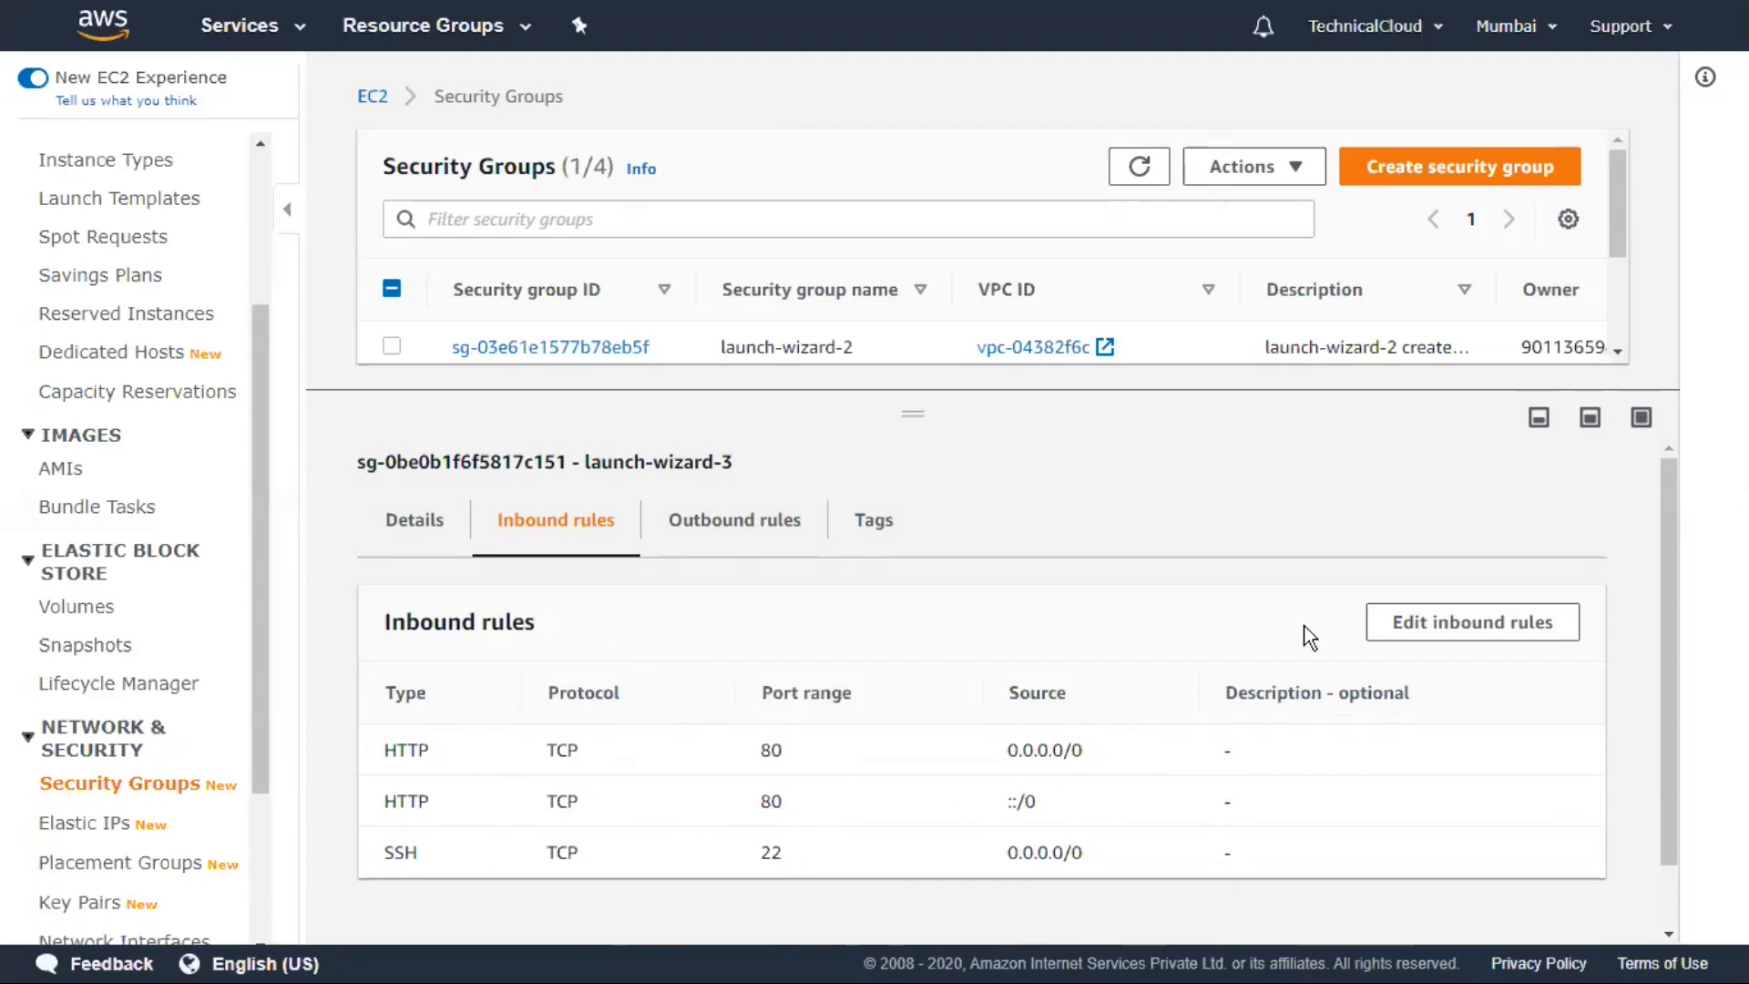
Delete both HTTP inbound rules from the launch-wizard-3 security group and save the rules.
click(1452, 623)
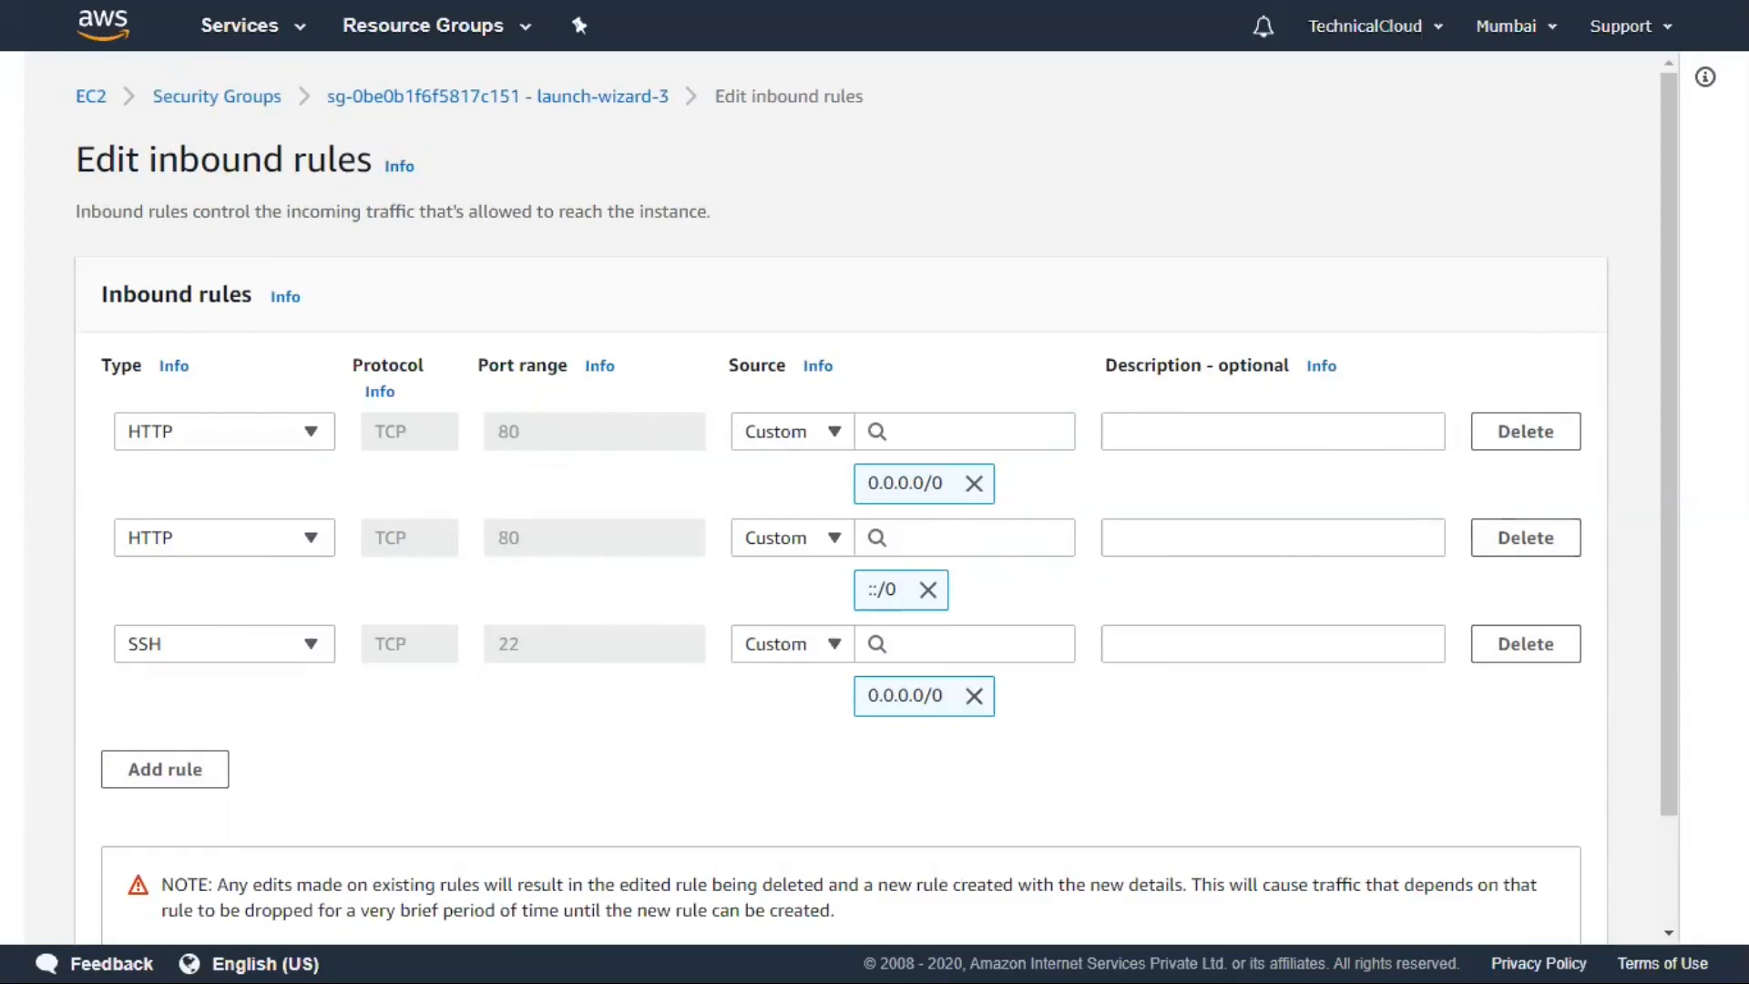
click(1538, 437)
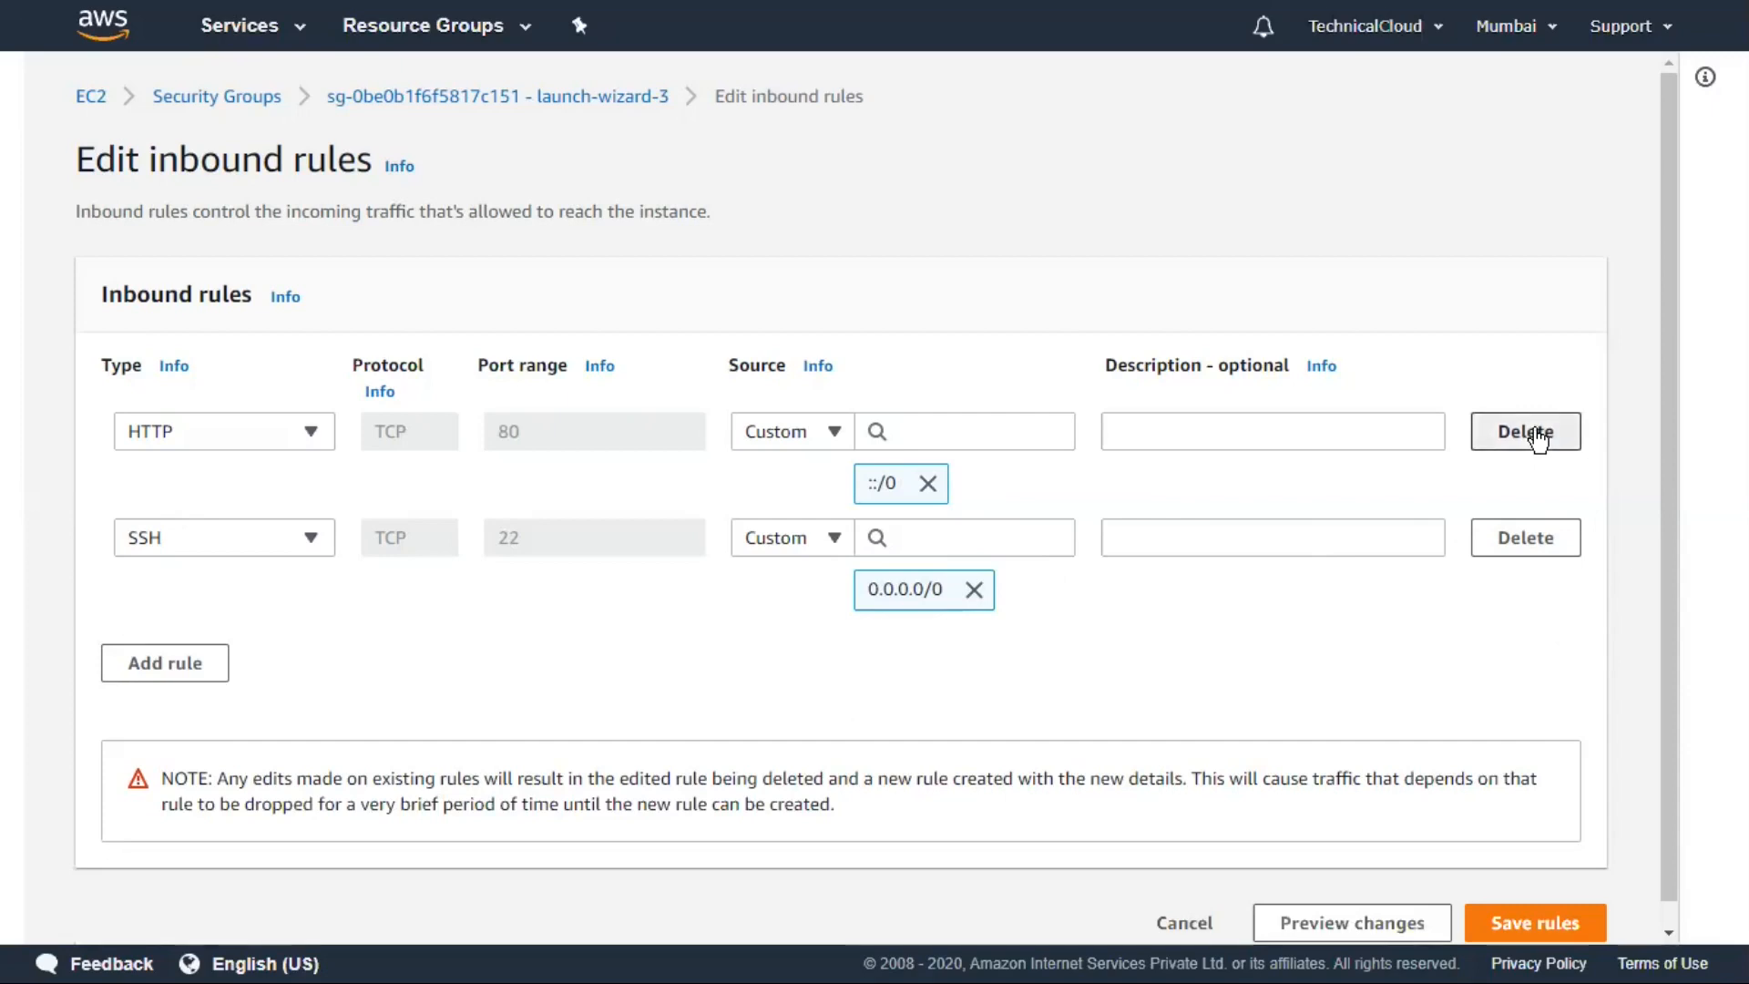
click(1538, 437)
click(1548, 818)
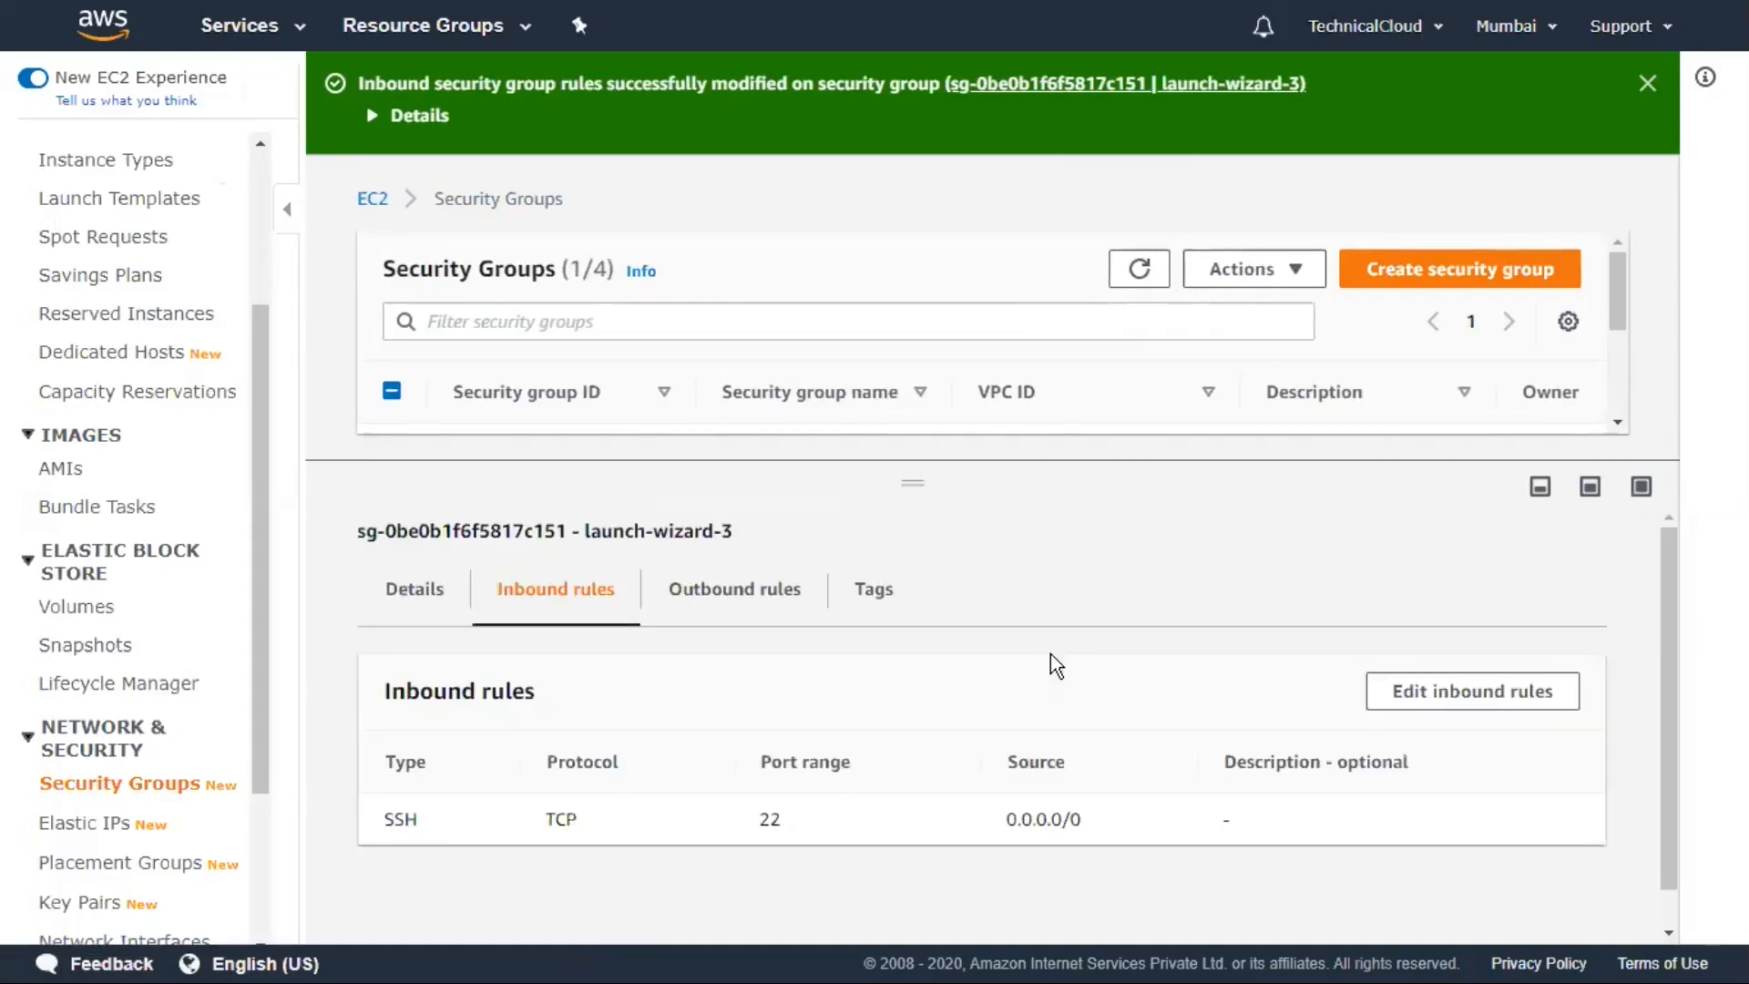
Leave full-screen view and reload the instance's web page to test whether it is reachable.
key(F11)
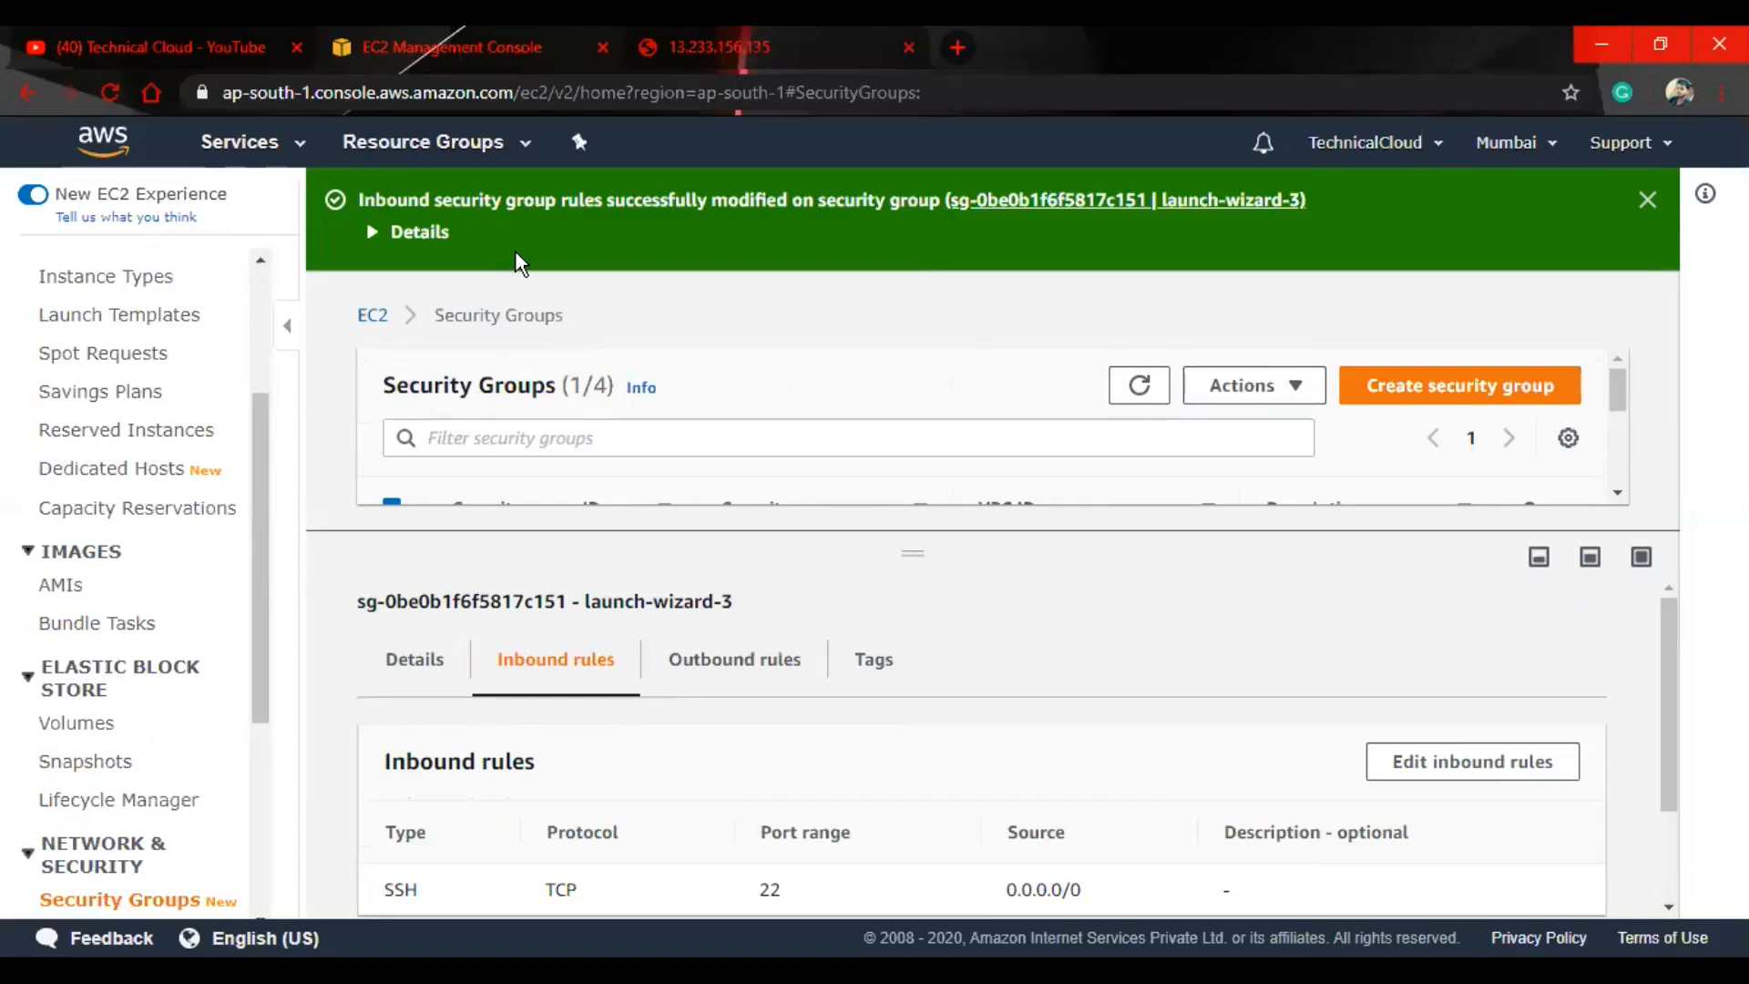
key(ctrl+Tab)
key(F5)
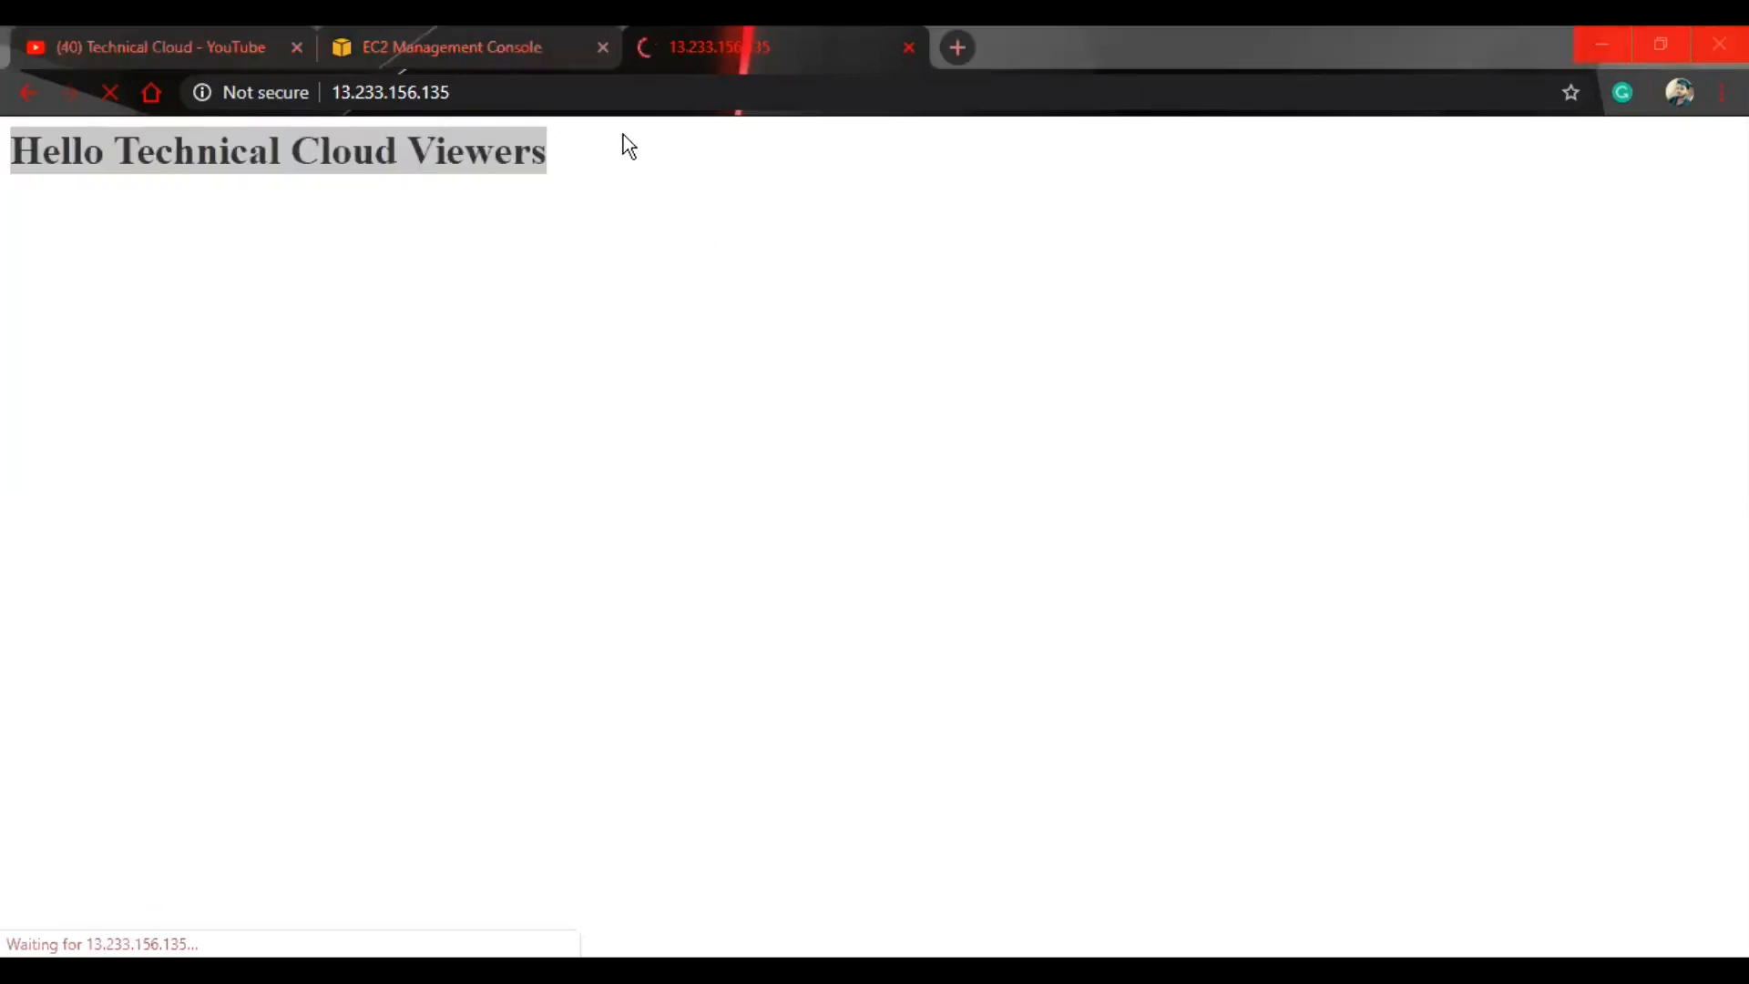
Return to the EC2 console and add a new inbound rule of type HTTP to launch-wizard-3.
click(497, 48)
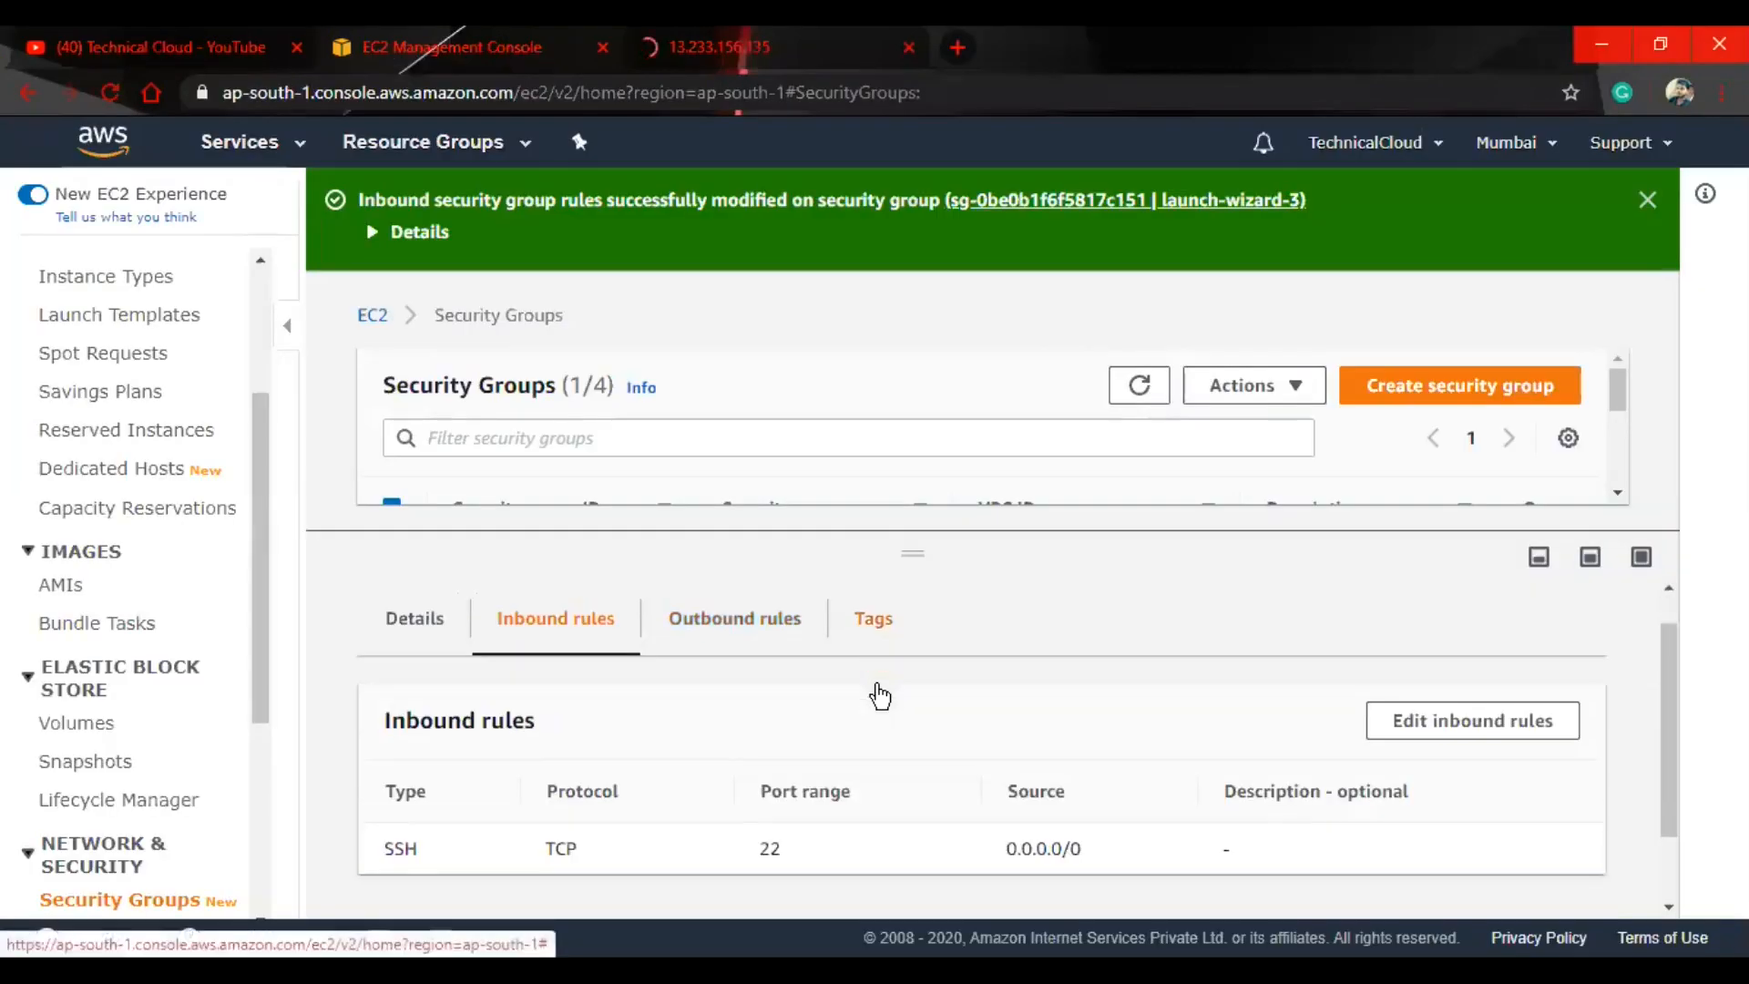
scroll(882, 692, down, 2)
click(1466, 627)
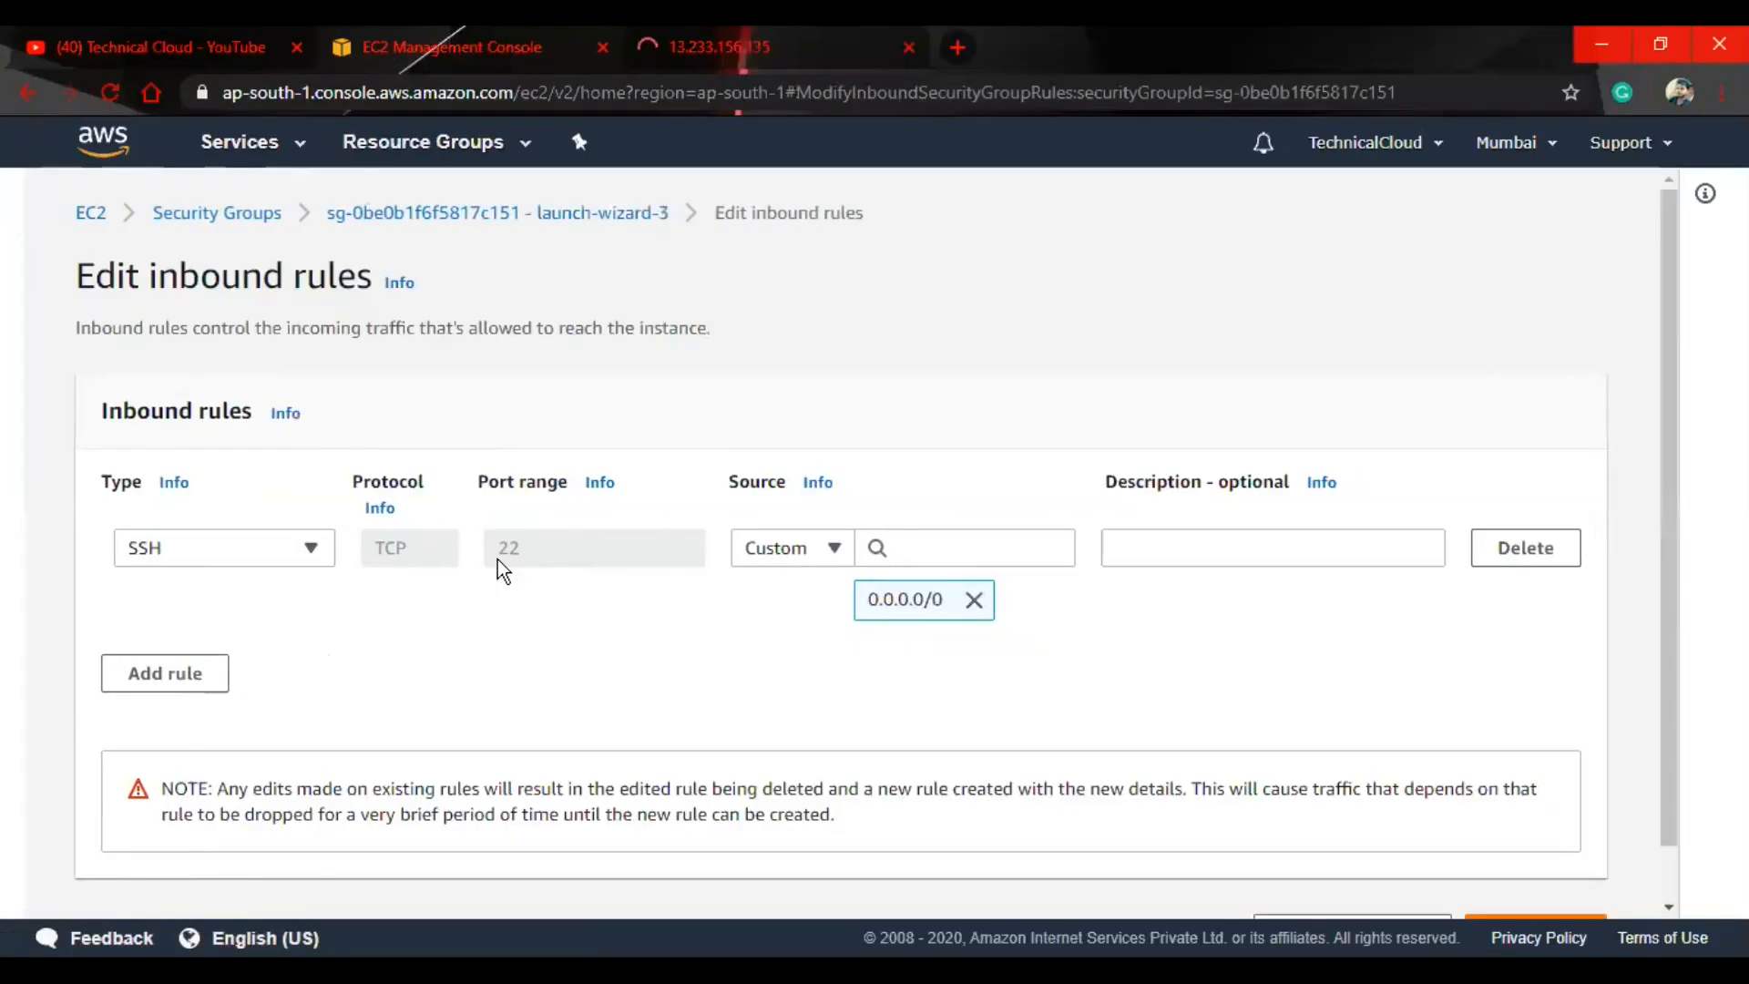
click(162, 674)
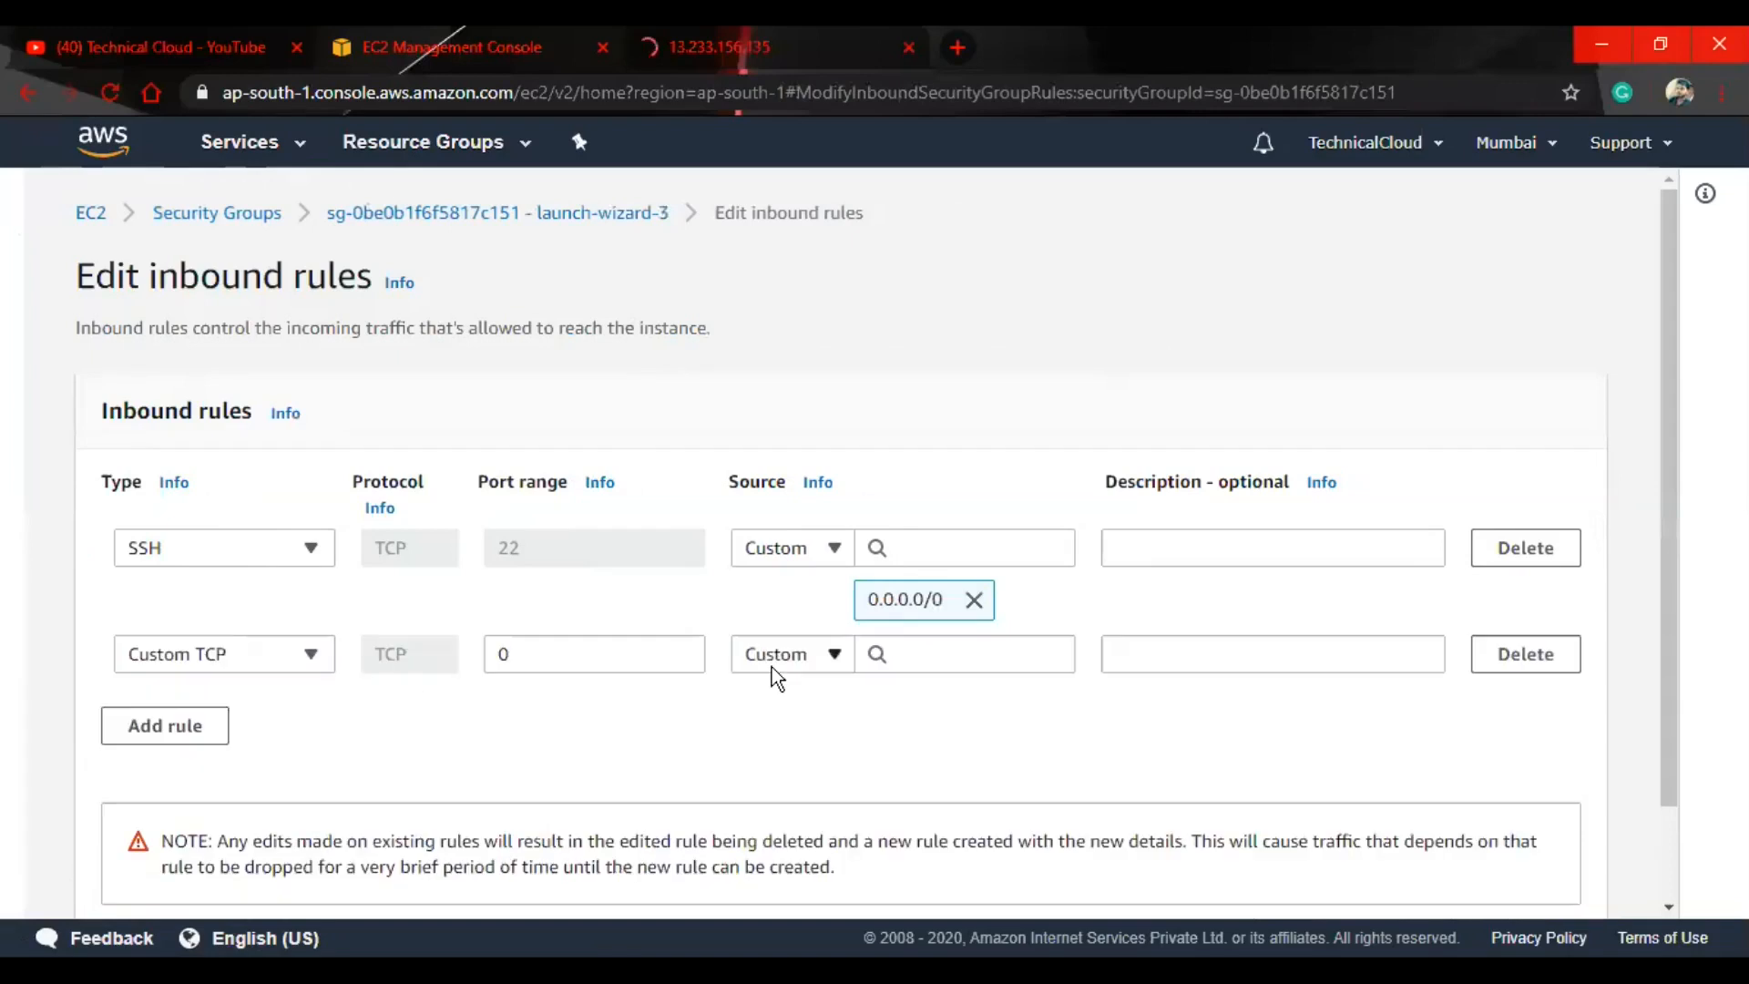
click(274, 654)
scroll(196, 392, down, 3)
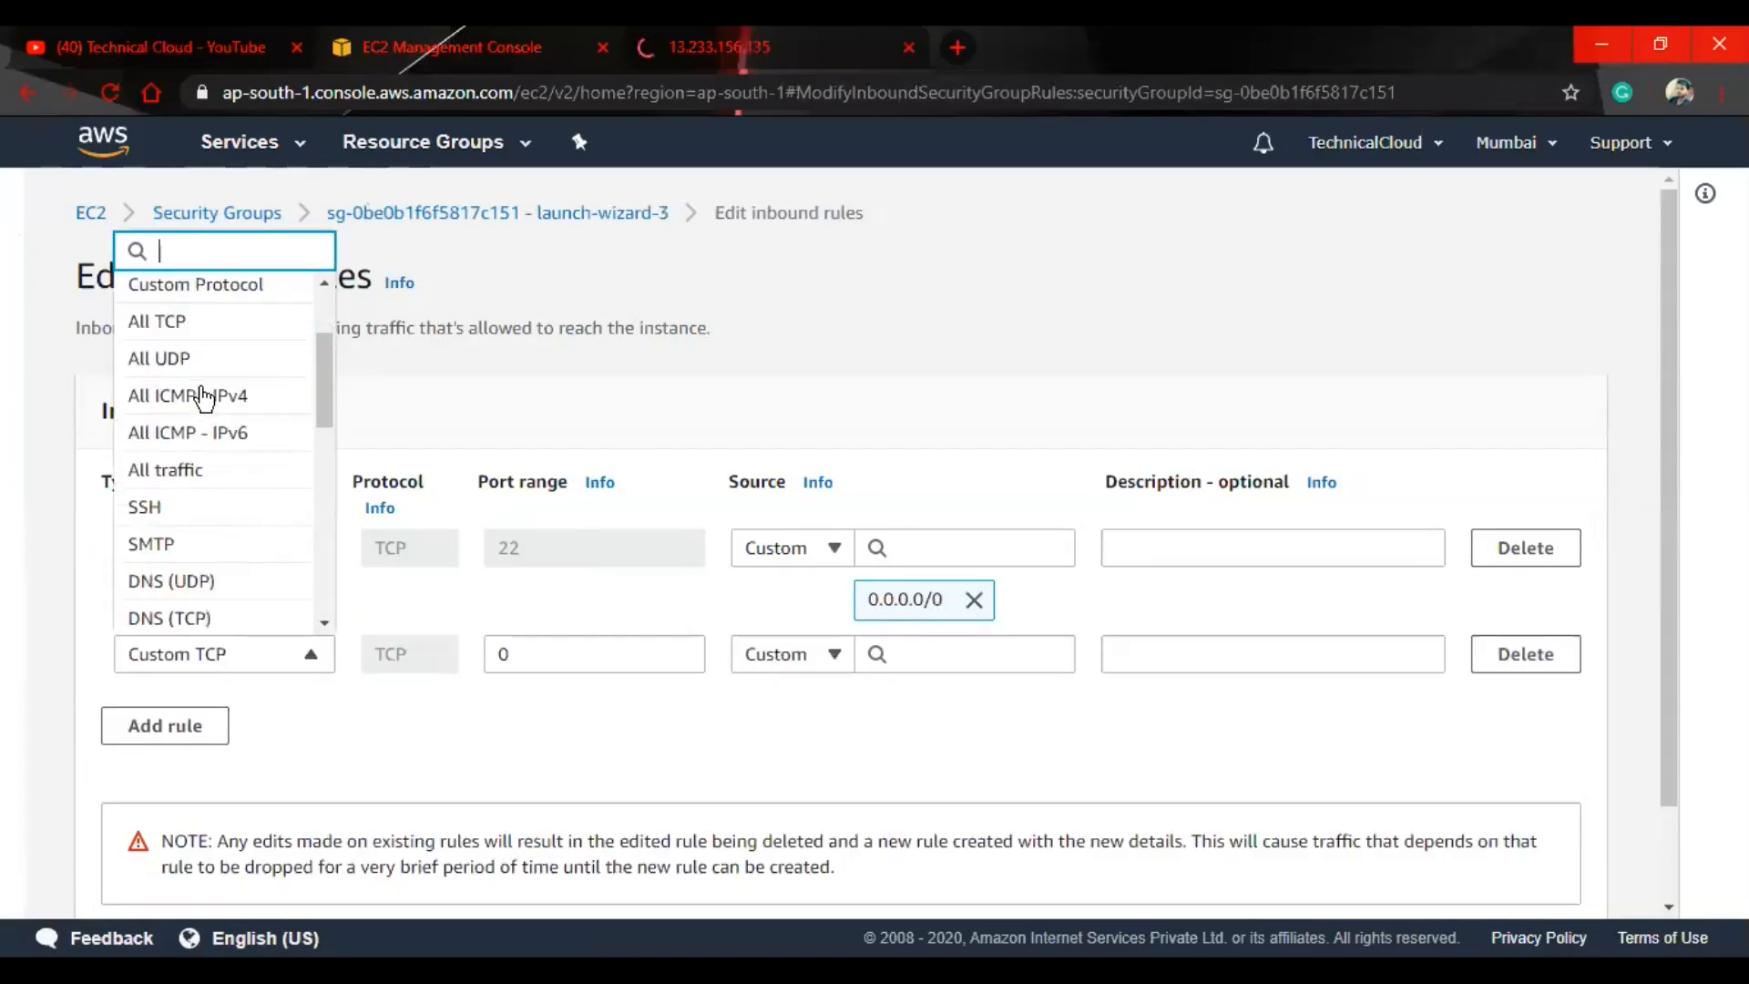
click(176, 557)
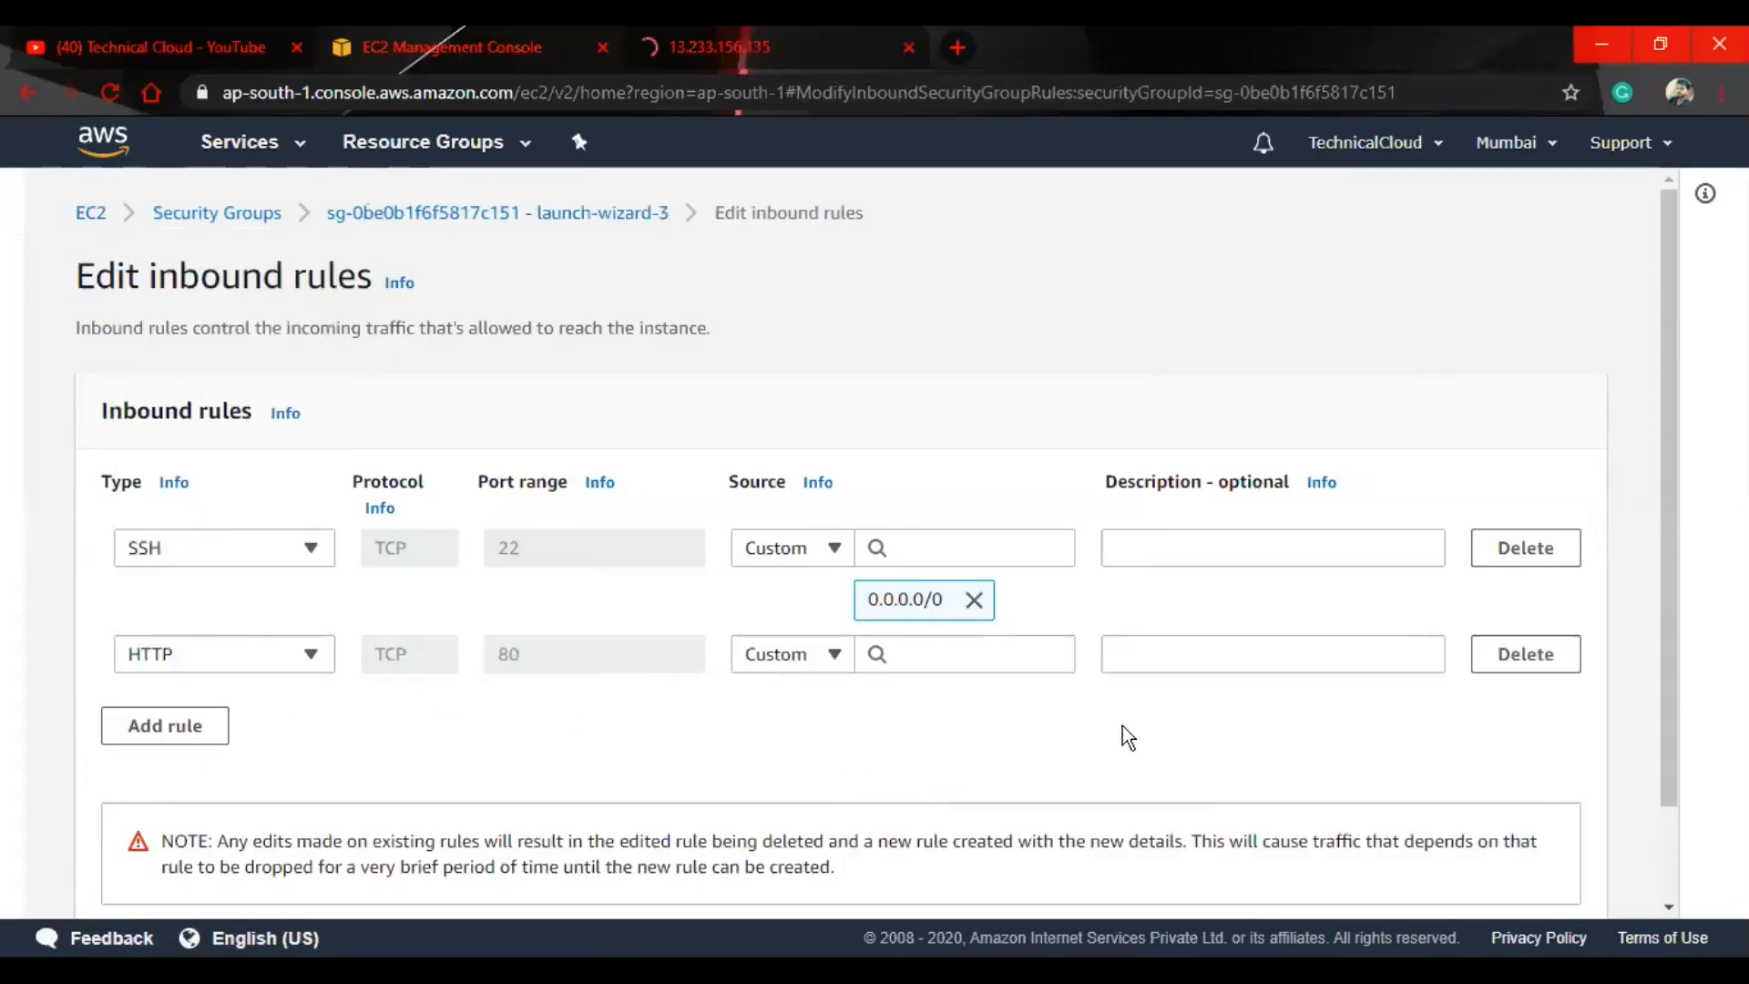
Set the new HTTP rule's source to 0.0.0.0/0 and save the inbound rules.
scroll(131, 763, down, 2)
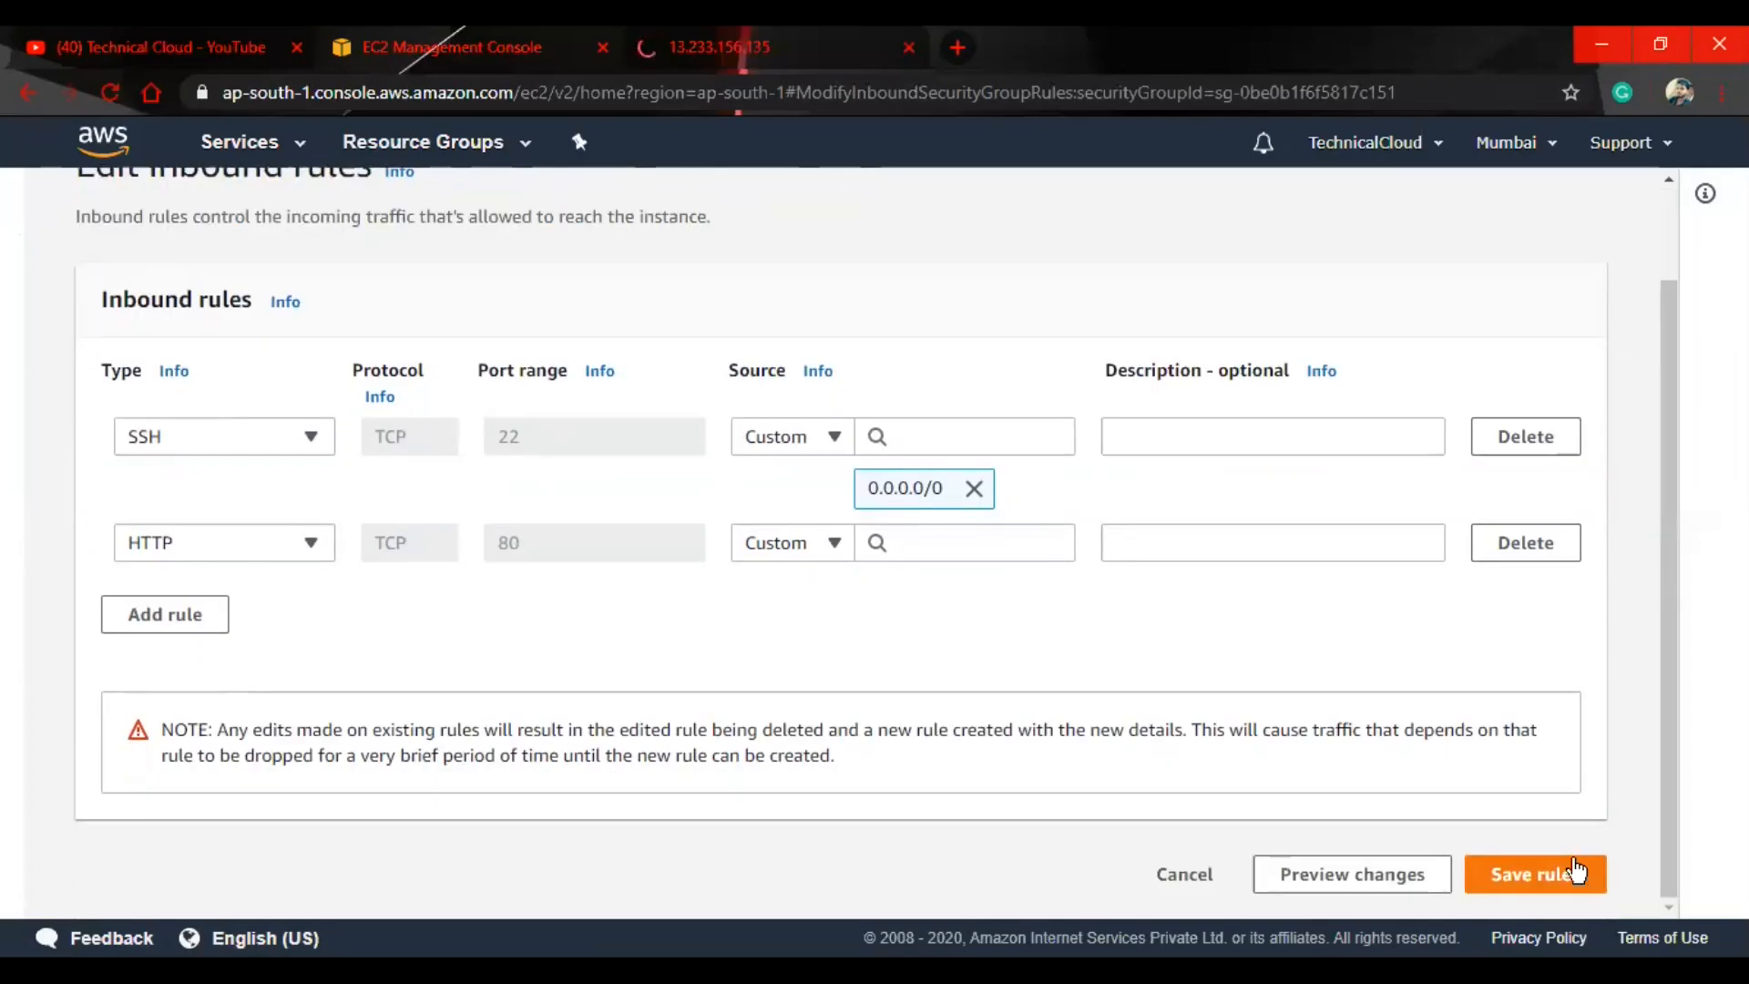
click(1576, 870)
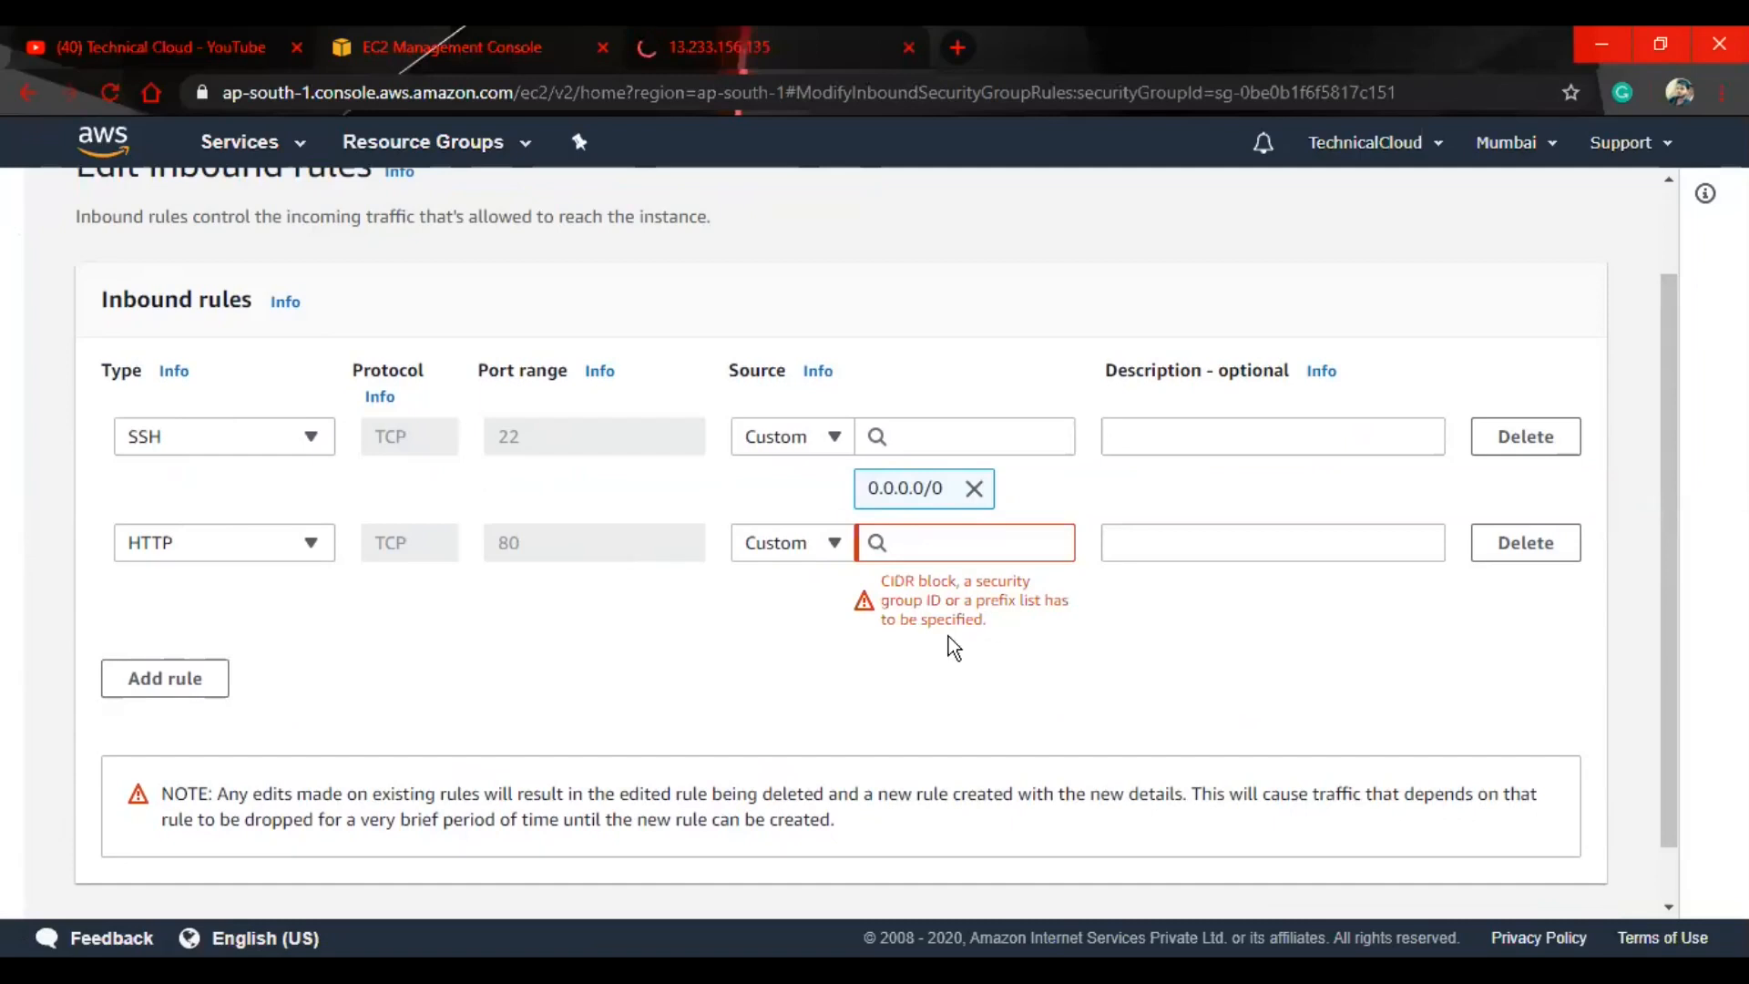
click(924, 545)
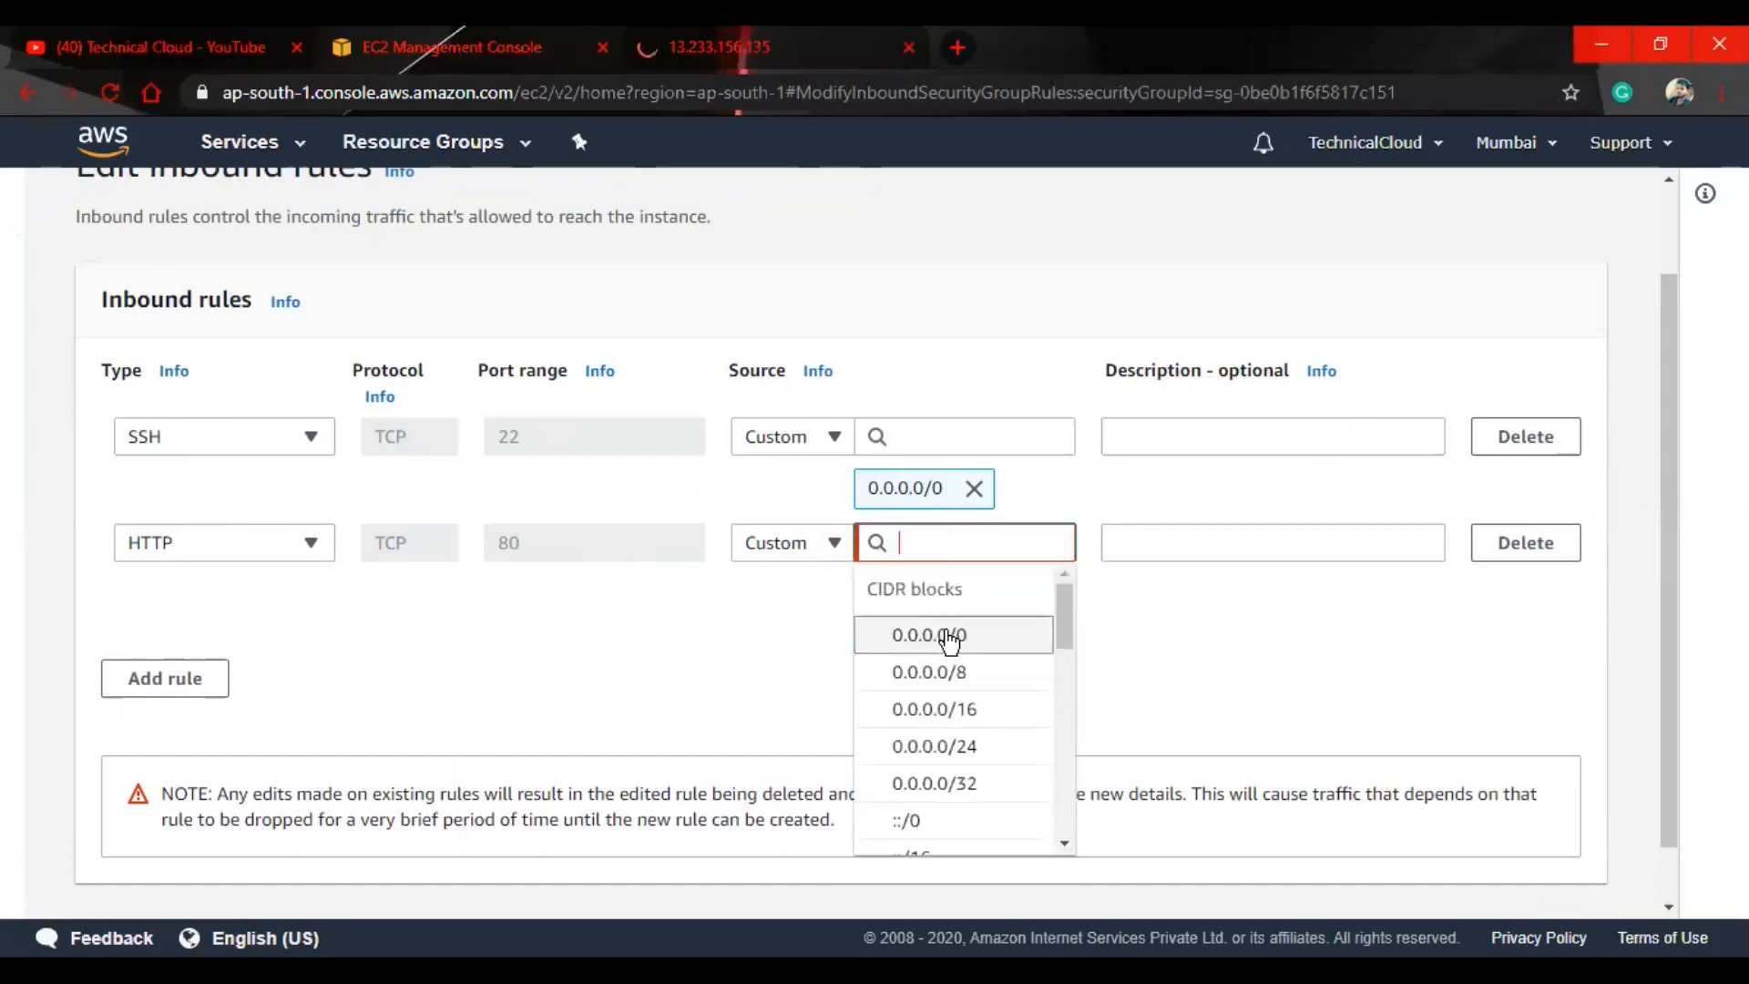
click(904, 633)
scroll(1513, 822, down, 2)
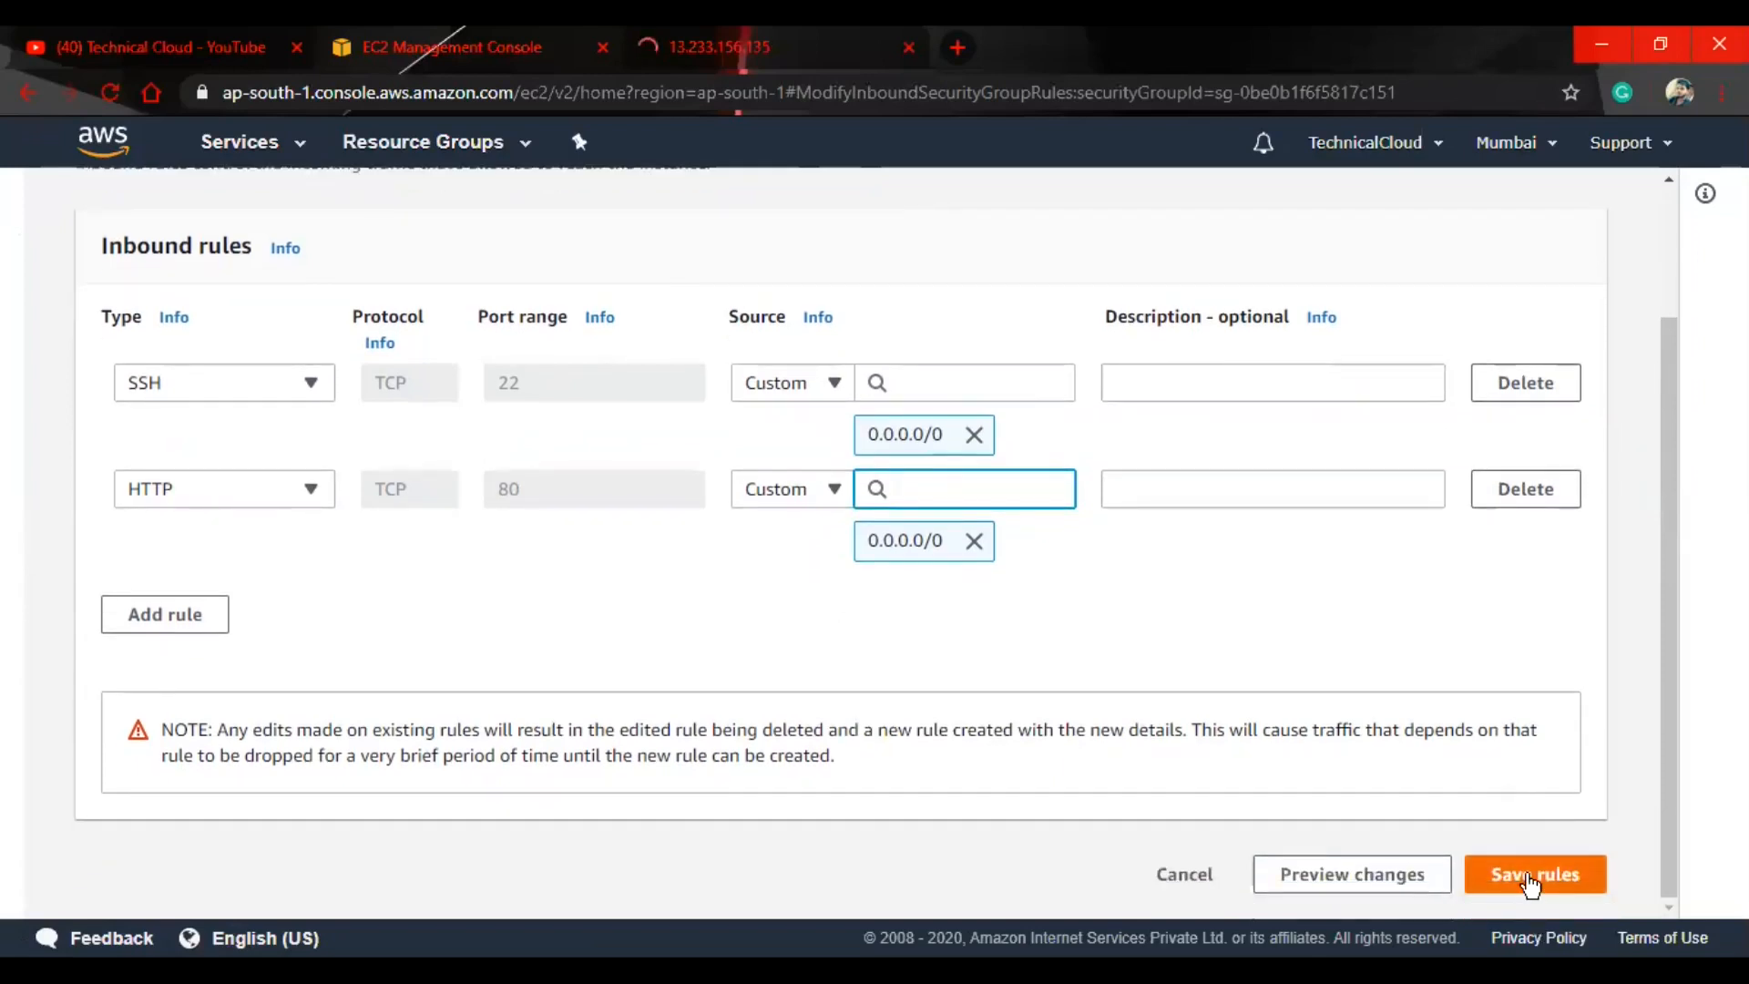
click(1534, 876)
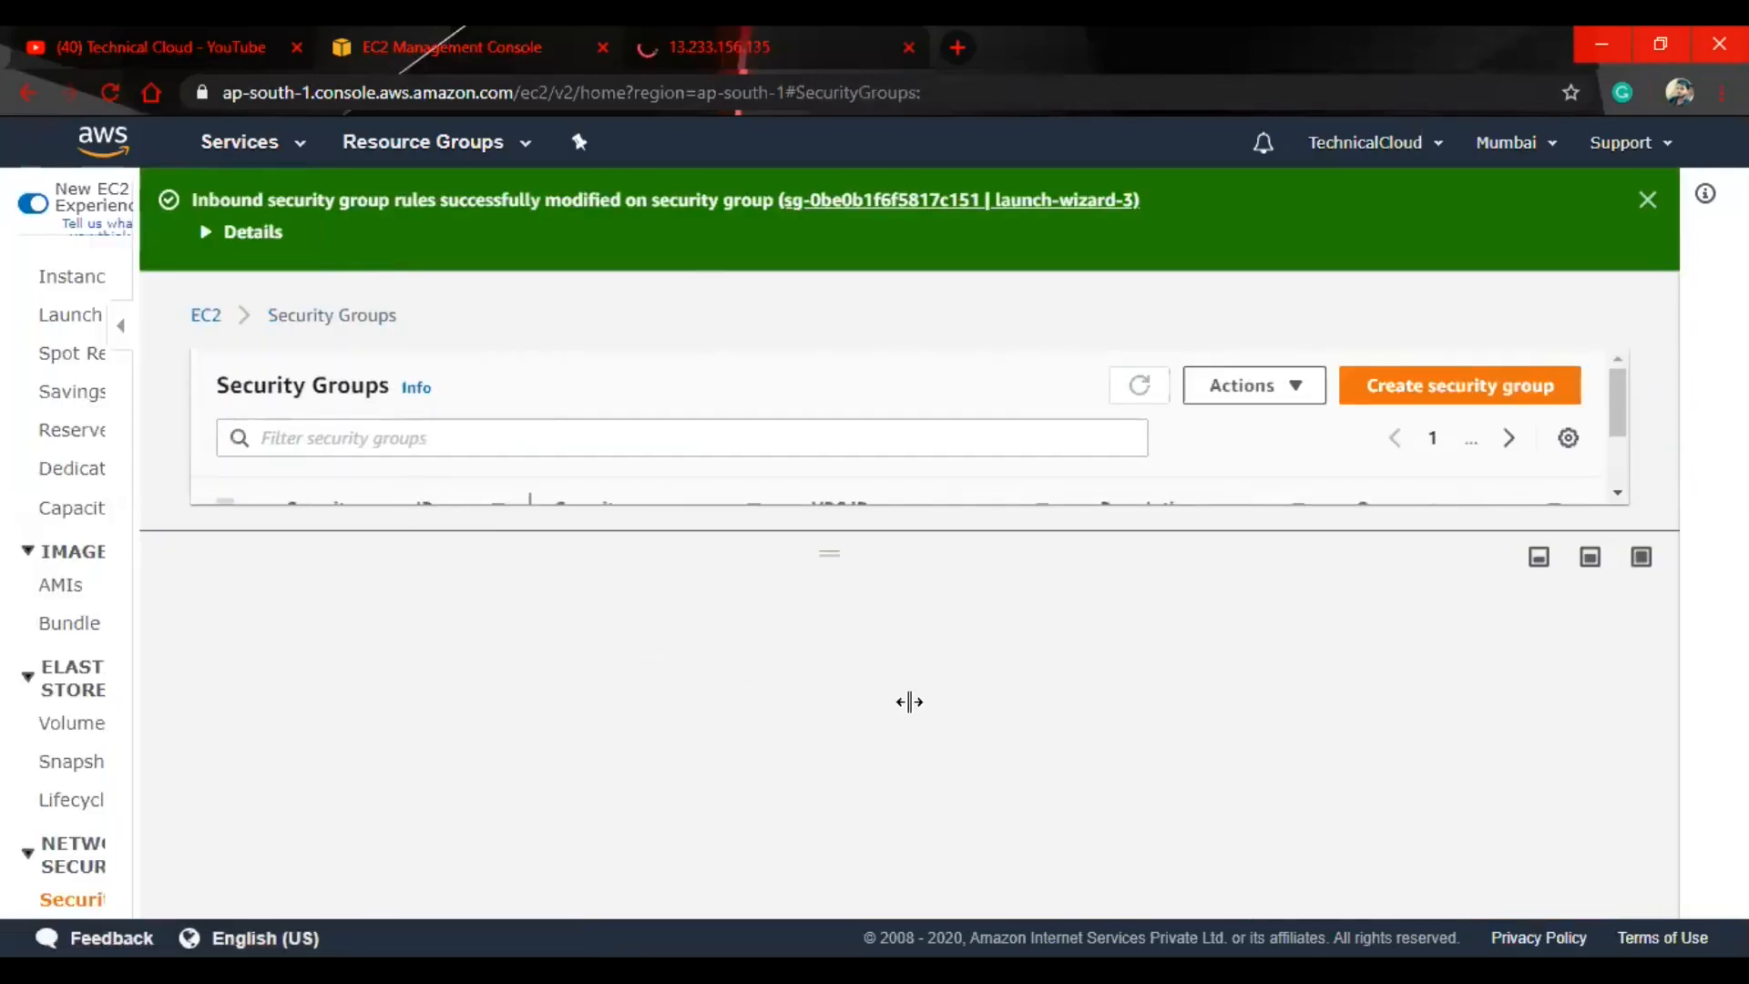
Check the saved inbound rules and reload the instance's web page to test whether it is reachable.
scroll(980, 683, down, 2)
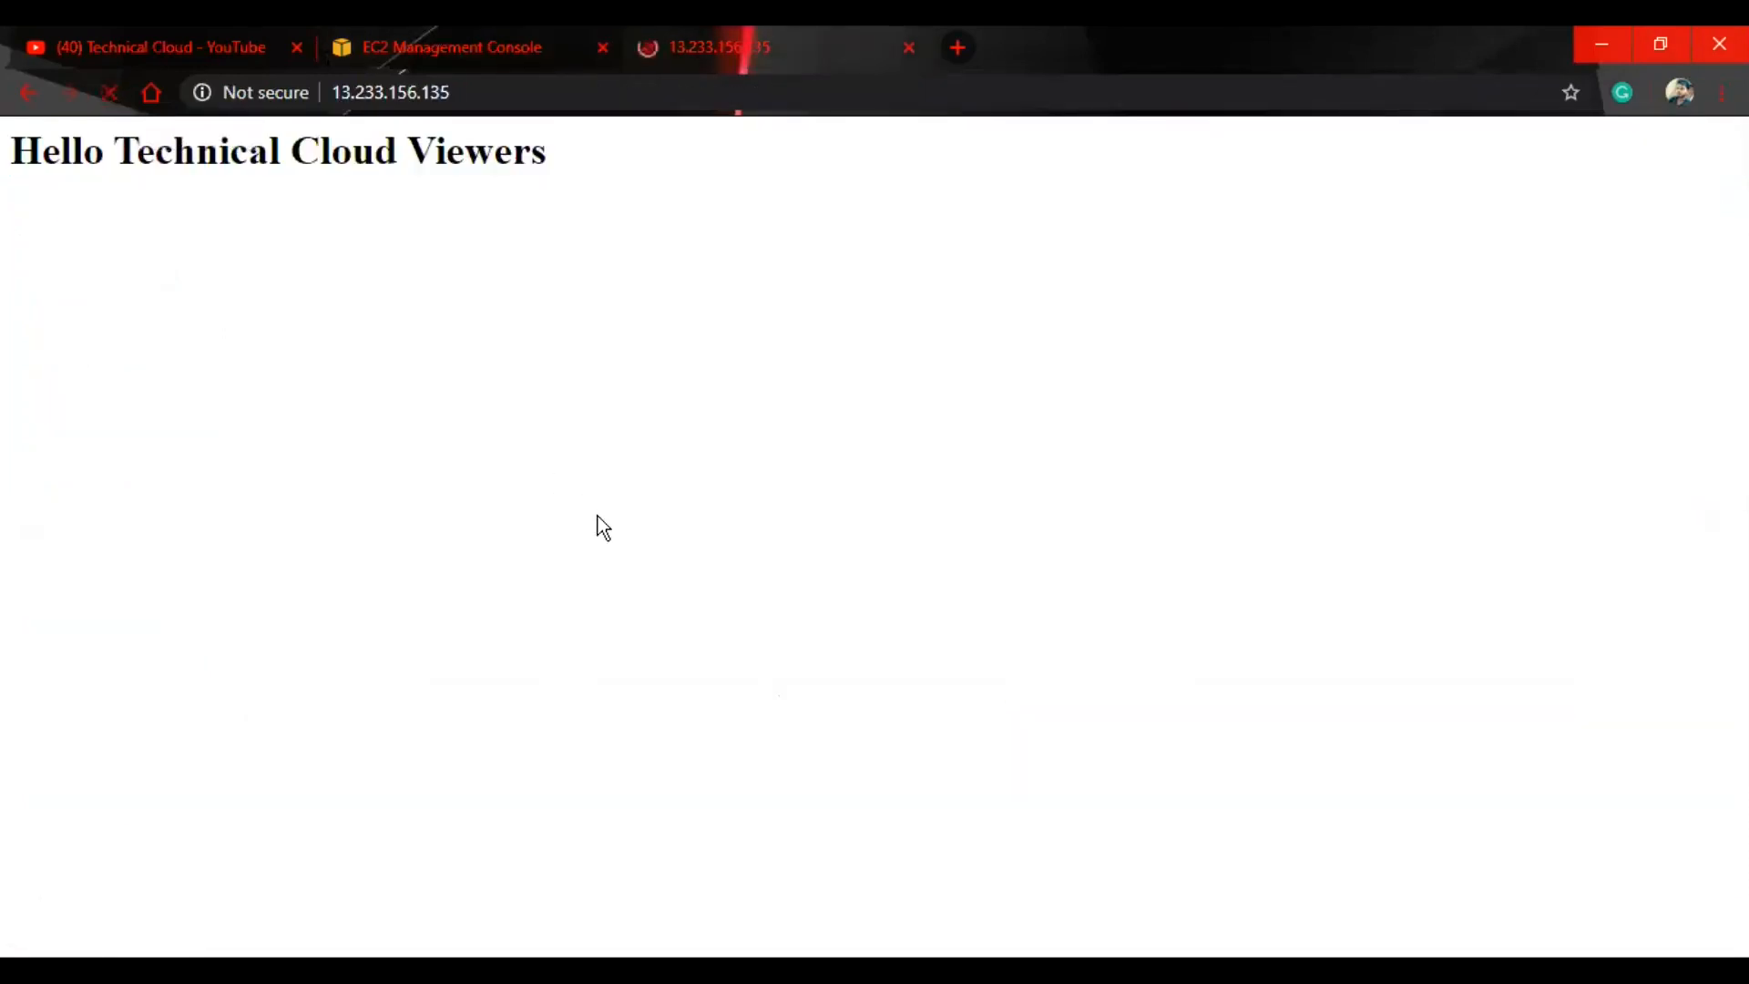
click(113, 92)
click(116, 93)
Return to the EC2 console and review the inbound rules of launch-wizard-3.
click(425, 67)
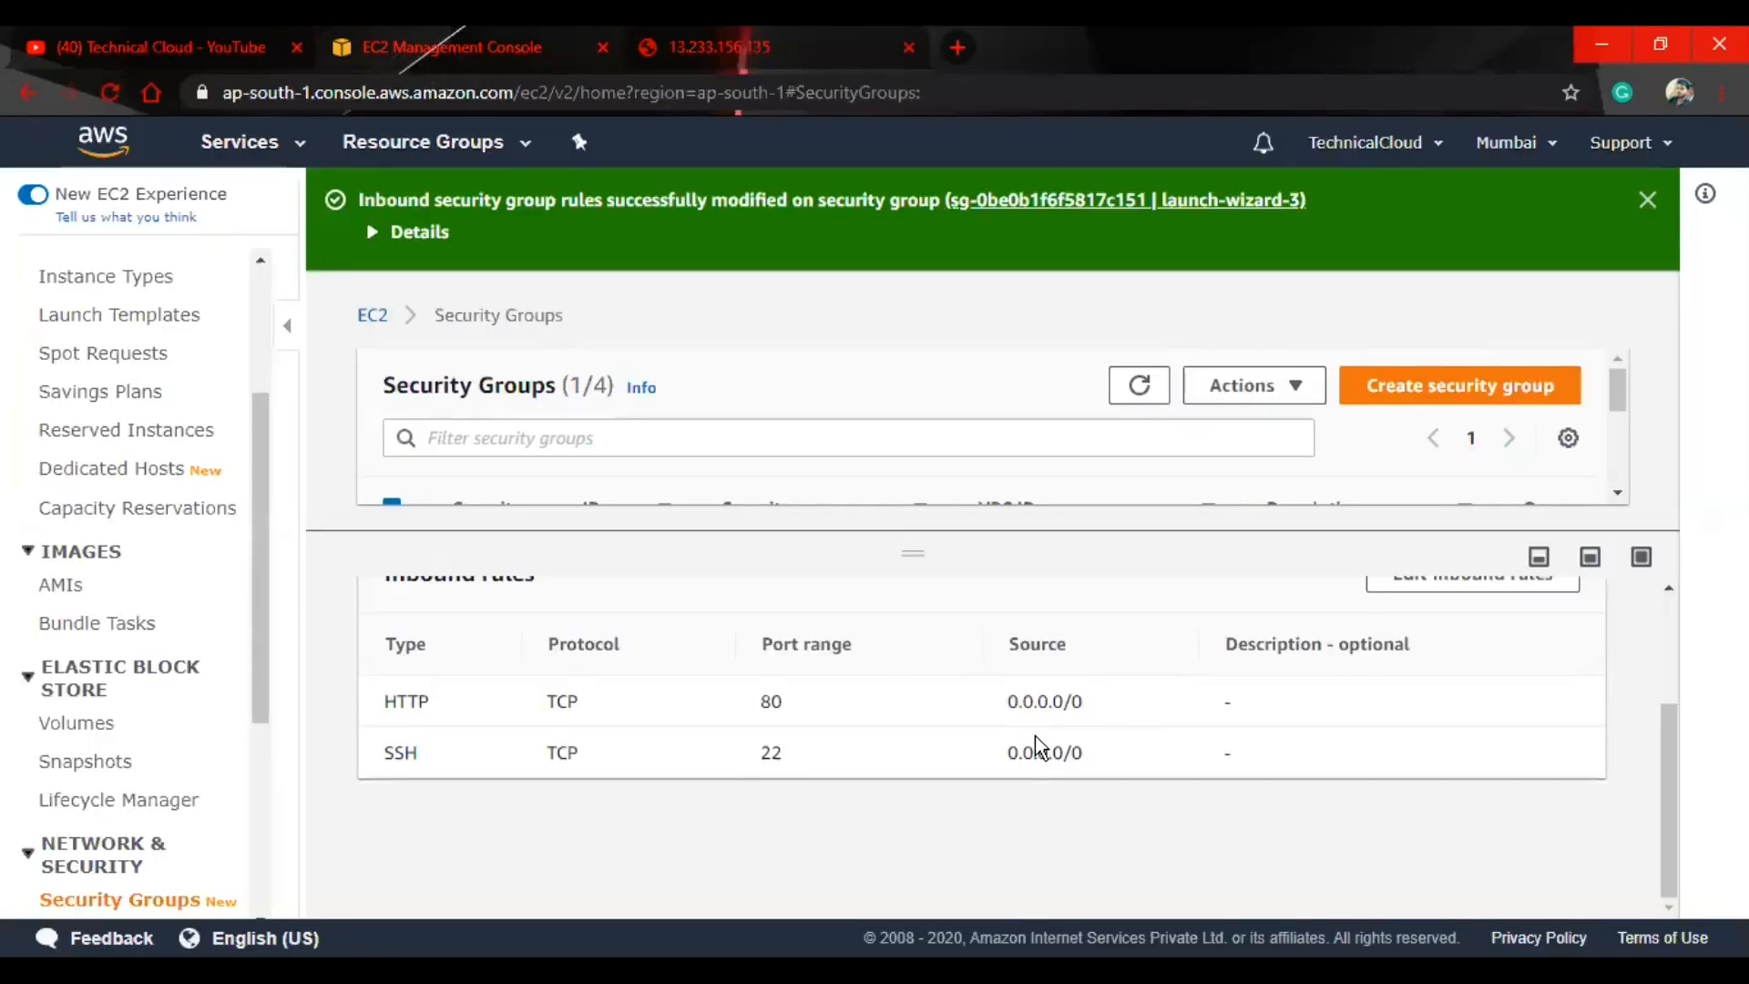
scroll(1114, 743, up, 1)
scroll(1114, 742, down, 1)
scroll(566, 654, up, 2)
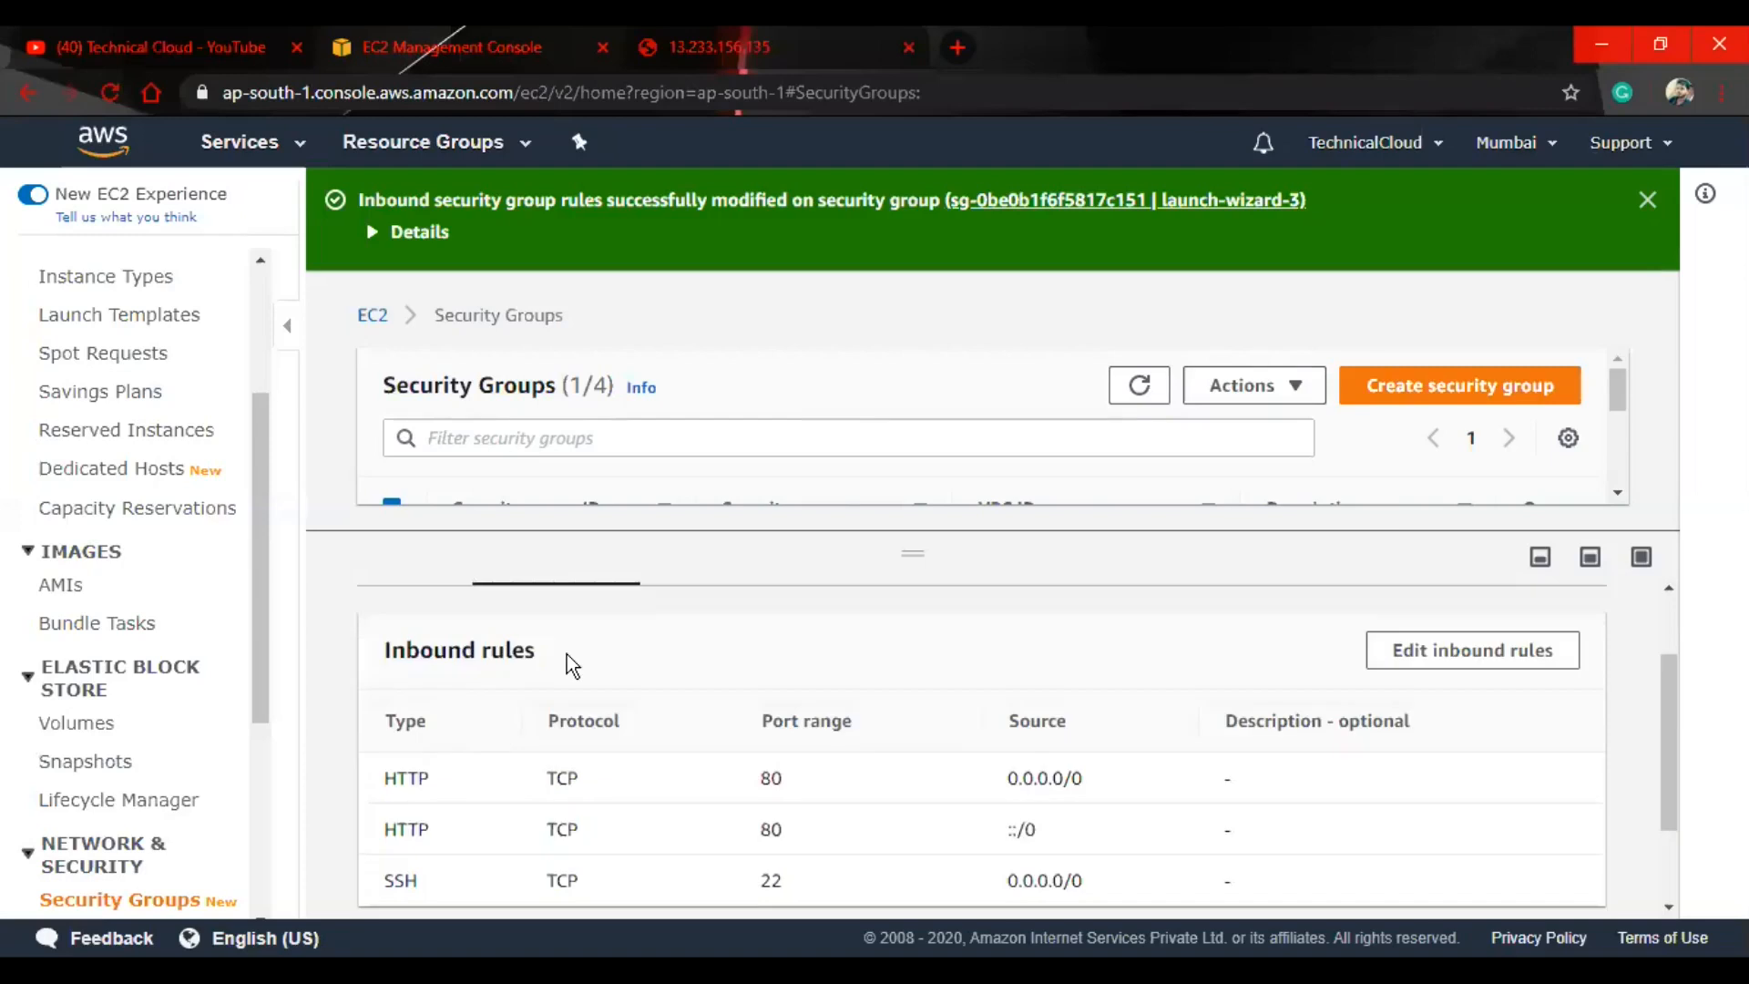
Delete the All traffic outbound rule from launch-wizard-3 and save the outbound rules.
click(728, 661)
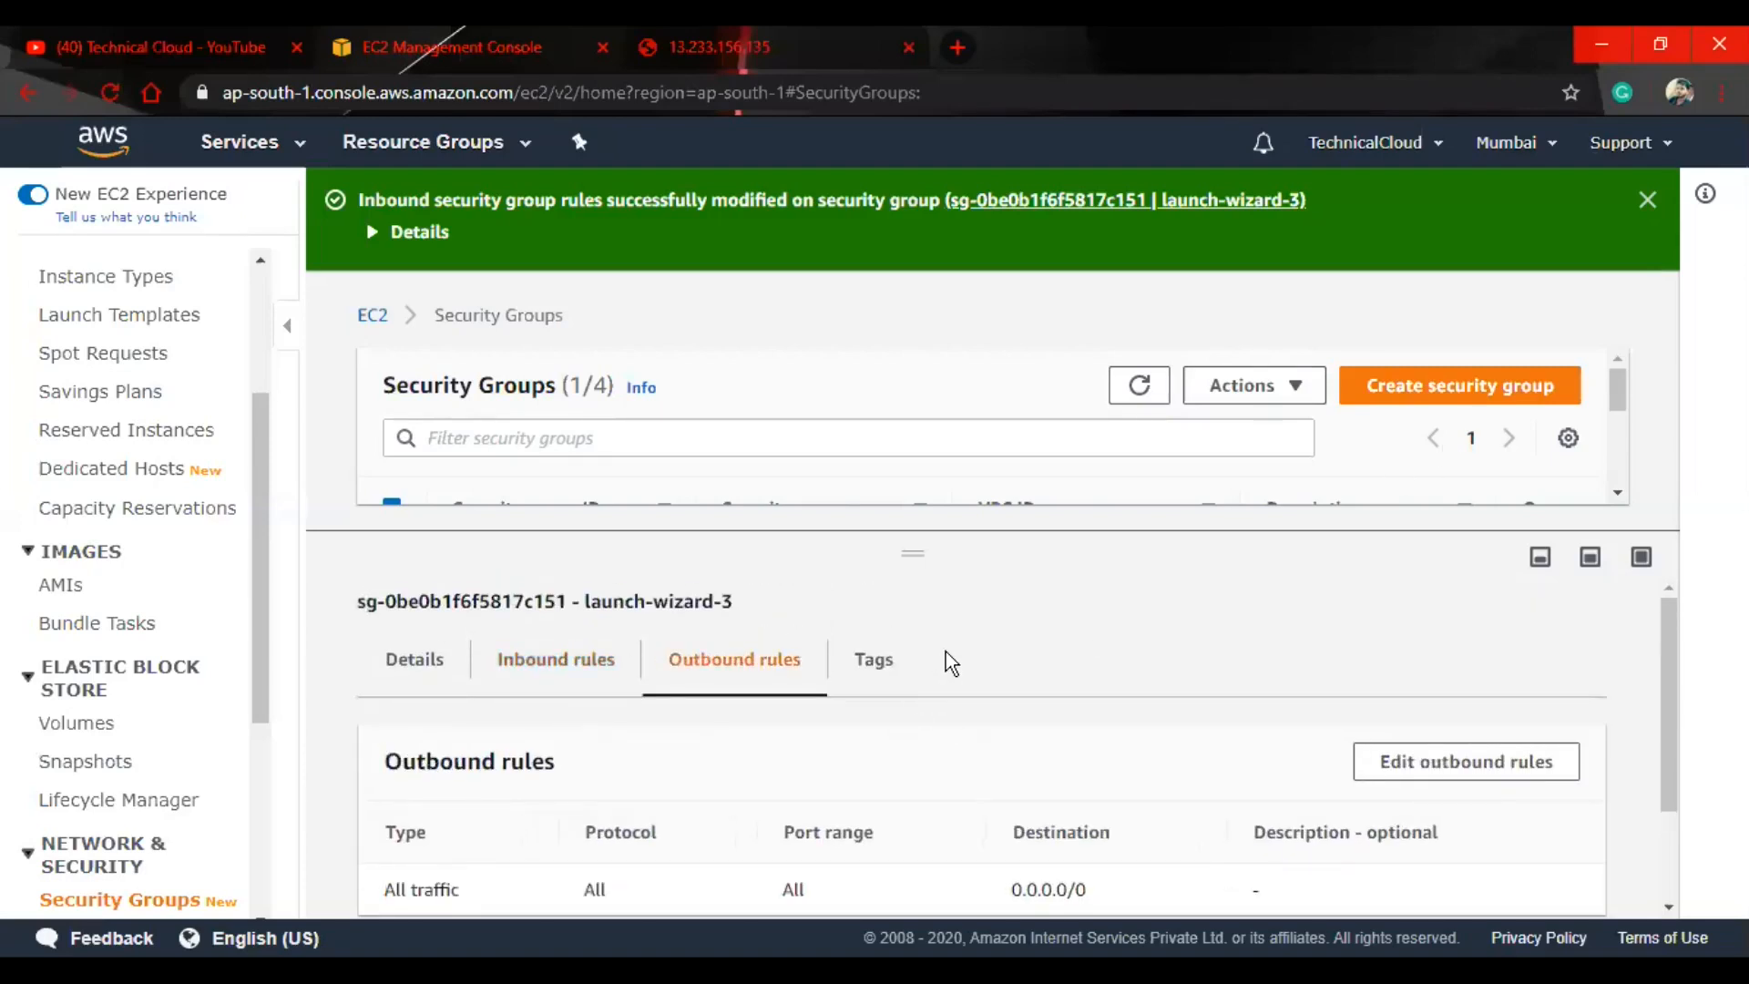
scroll(911, 638, down, 1)
scroll(863, 623, up, 1)
scroll(760, 678, down, 2)
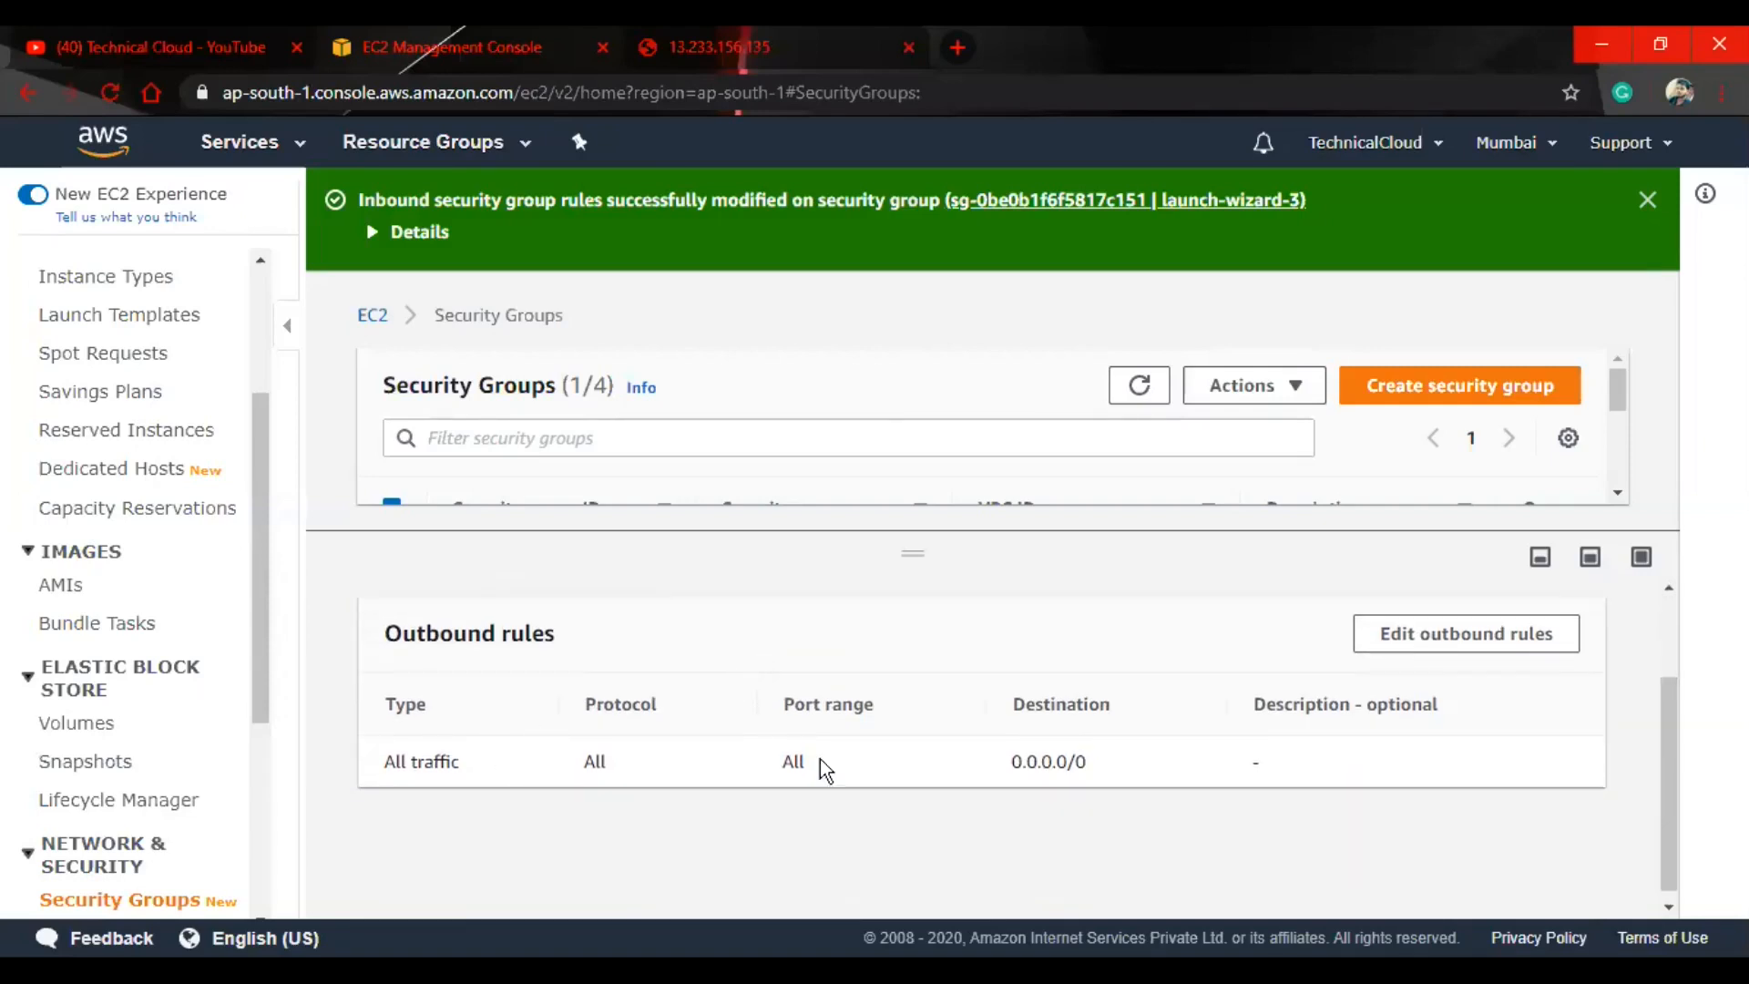
click(1408, 639)
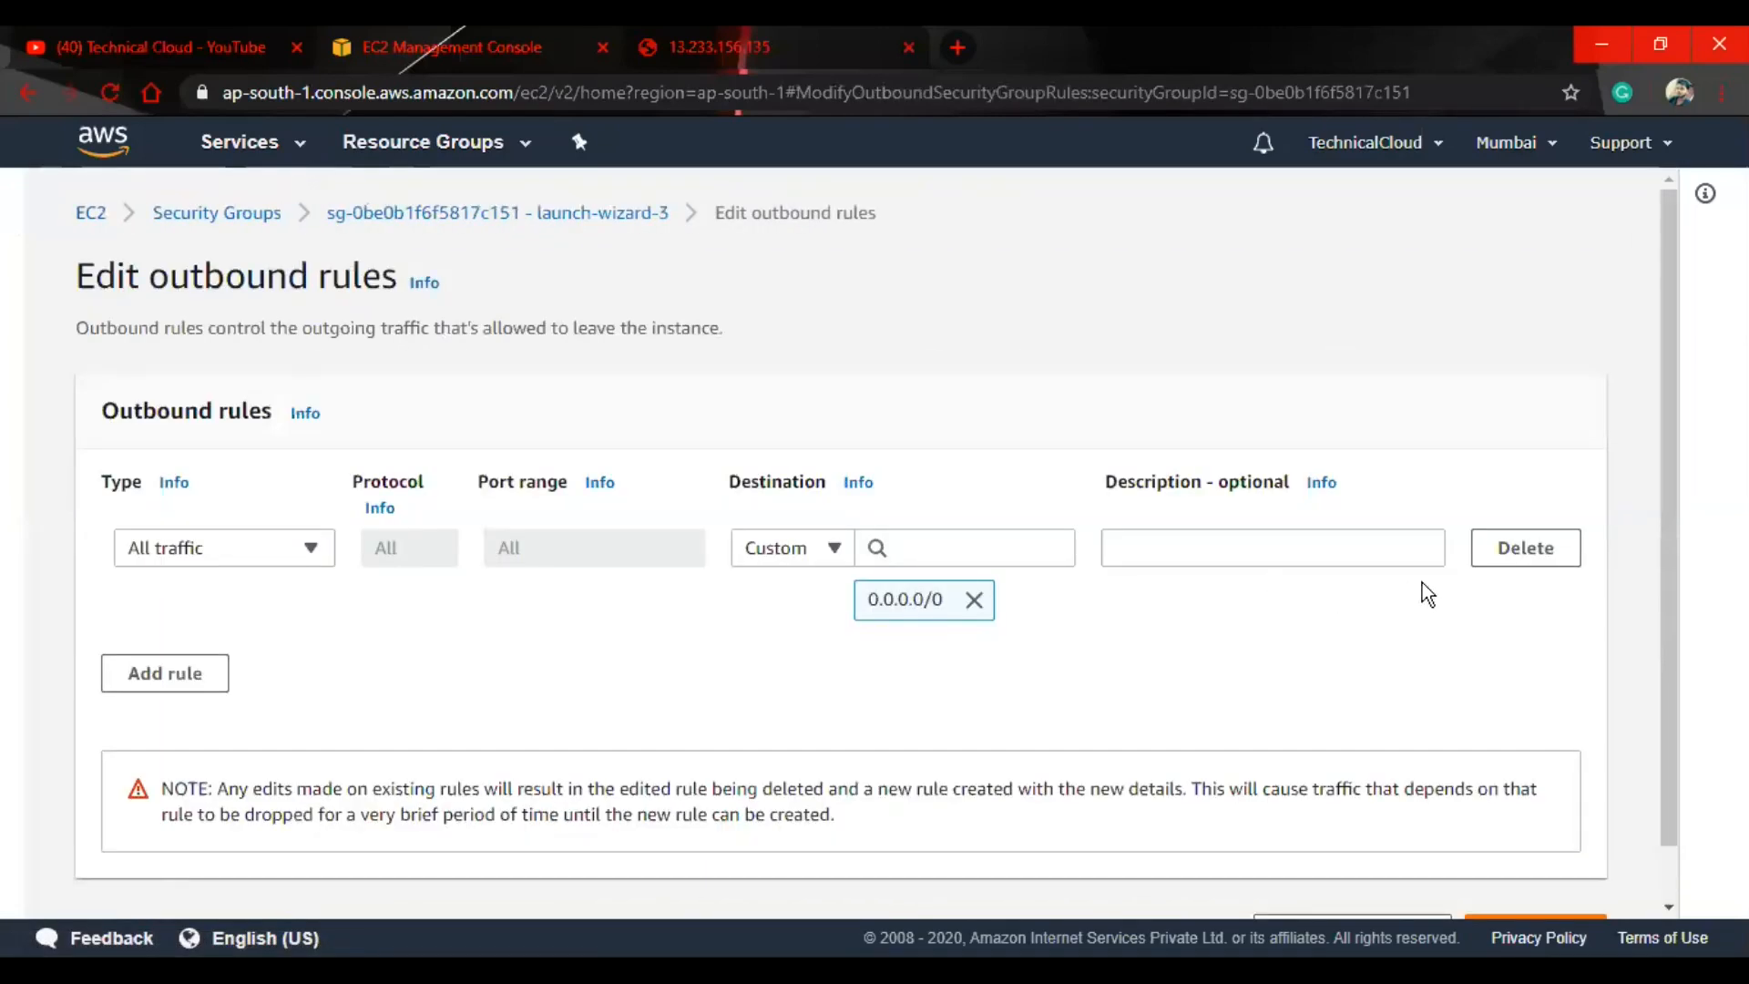
click(1516, 549)
click(1539, 836)
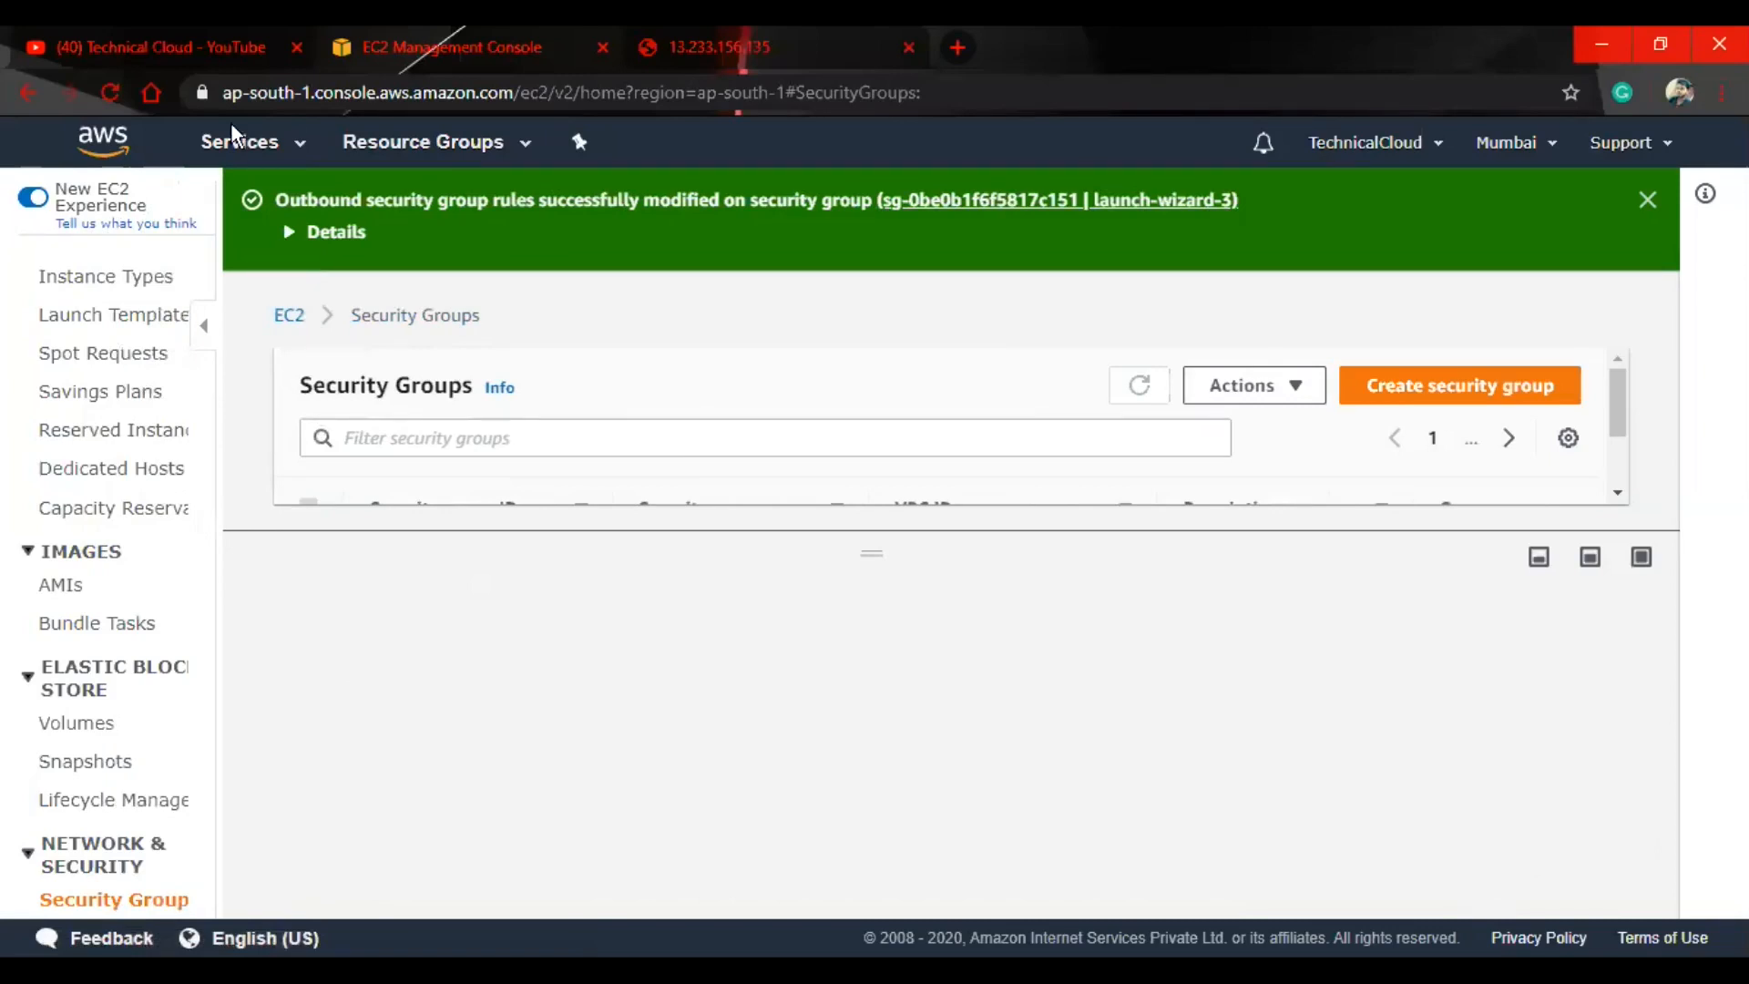
Reload the instance's web page several times to test access without any outbound rule.
key(ctrl+Tab)
click(109, 92)
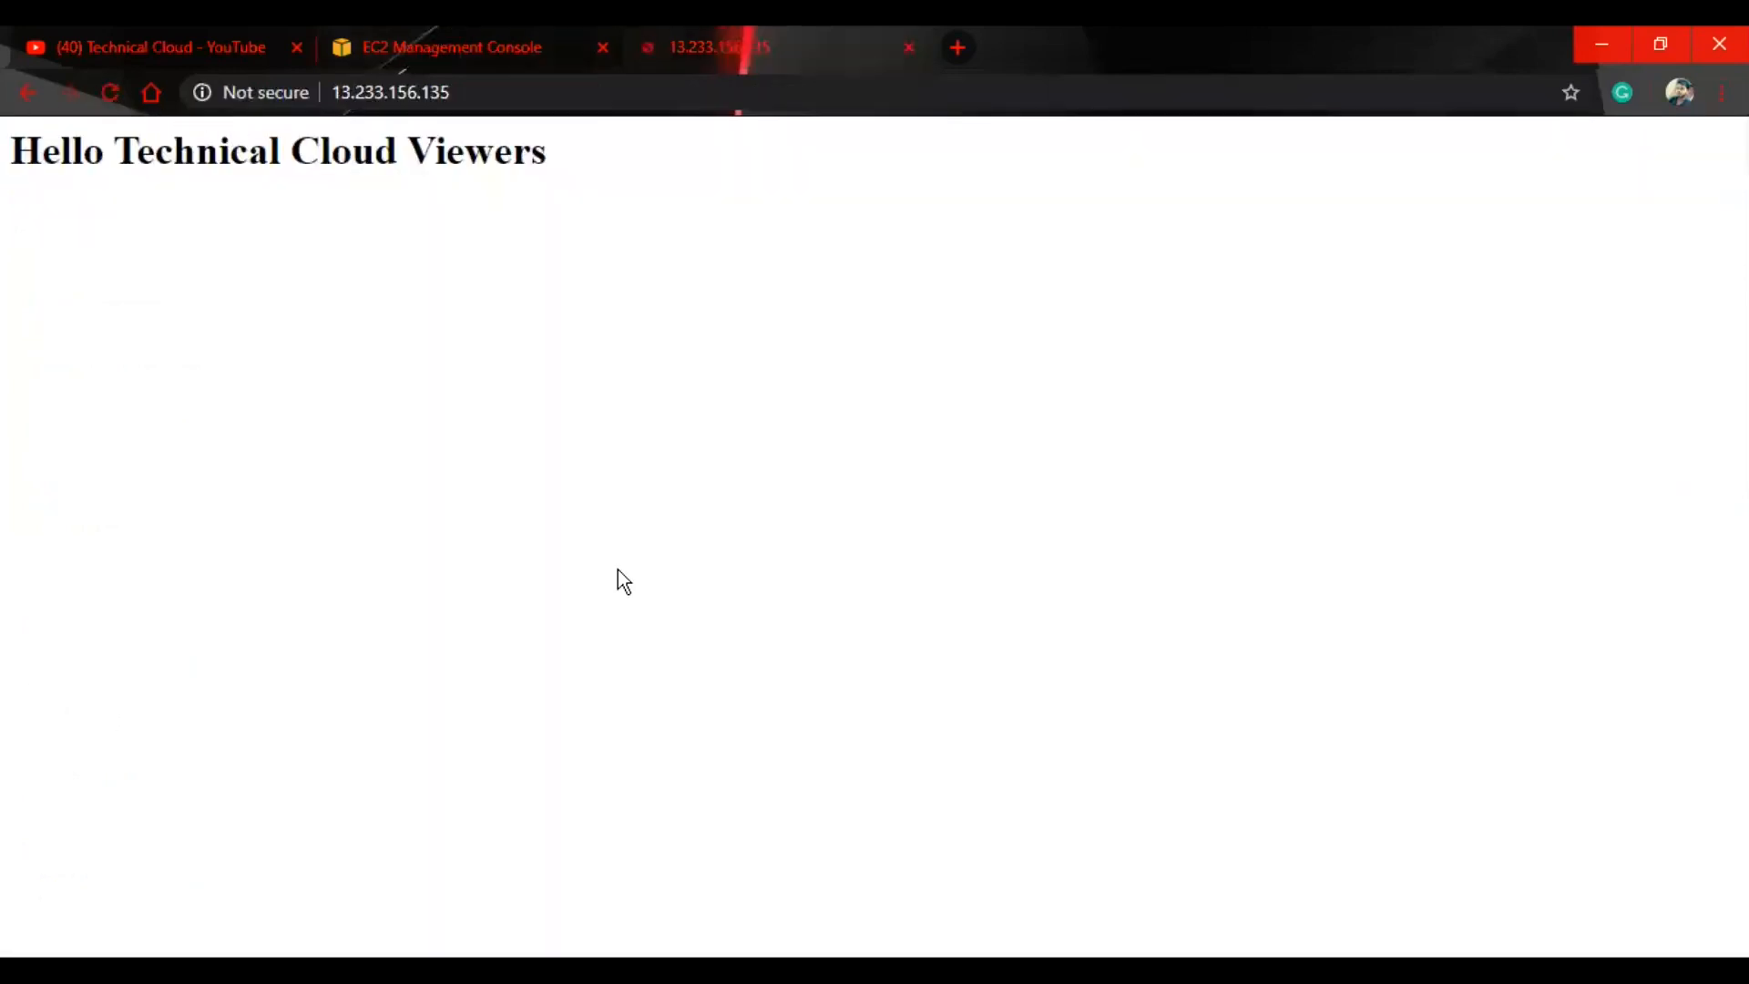
click(113, 92)
click(113, 91)
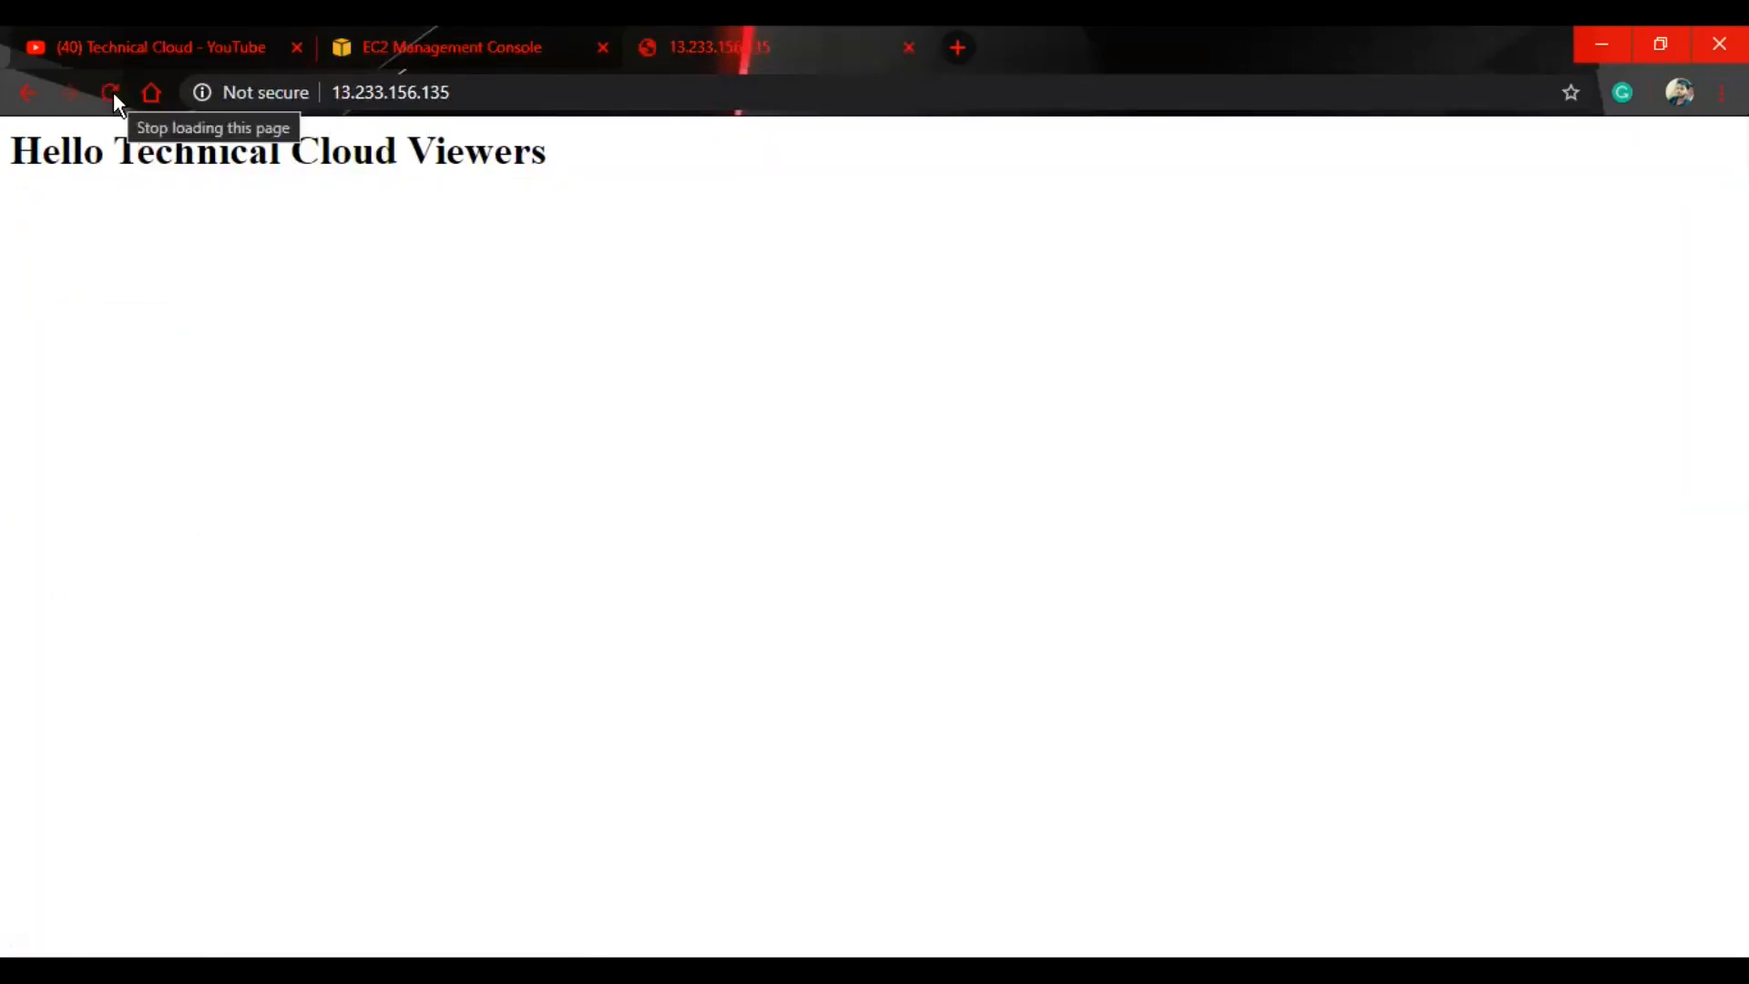
click(113, 91)
Return to the EC2 console and examine the inbound HTTP and SSH rules of launch-wizard-3.
click(392, 51)
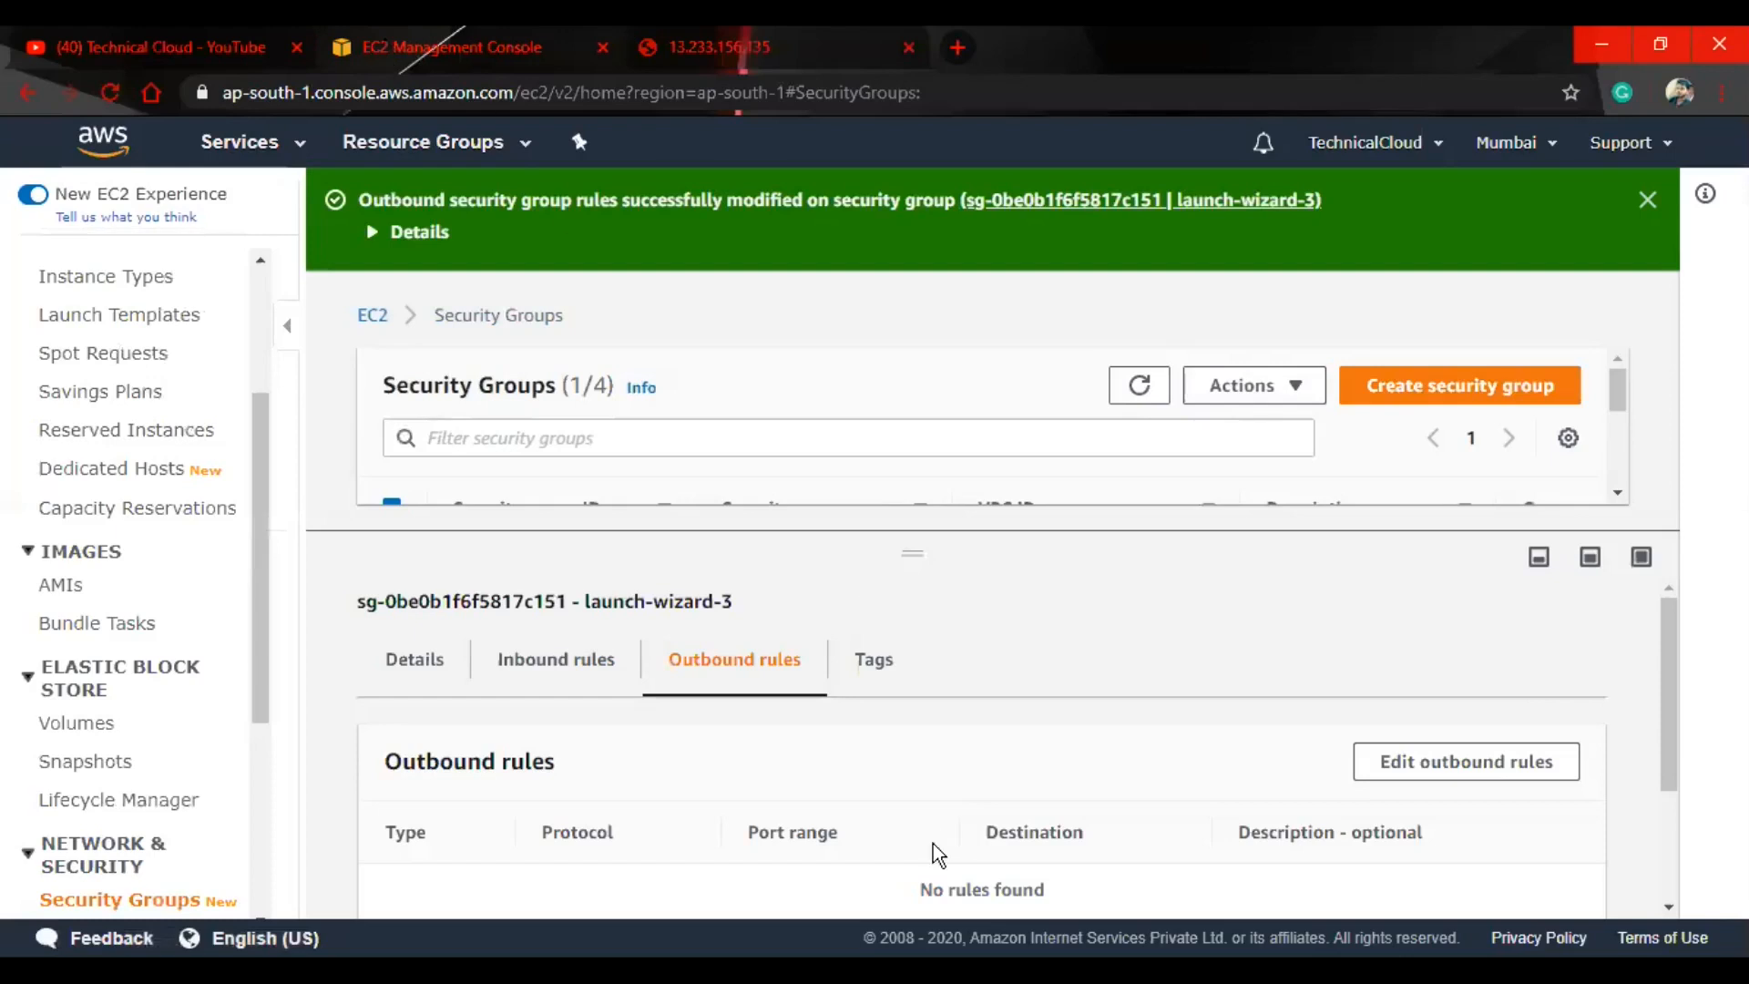
click(594, 665)
scroll(1034, 723, down, 2)
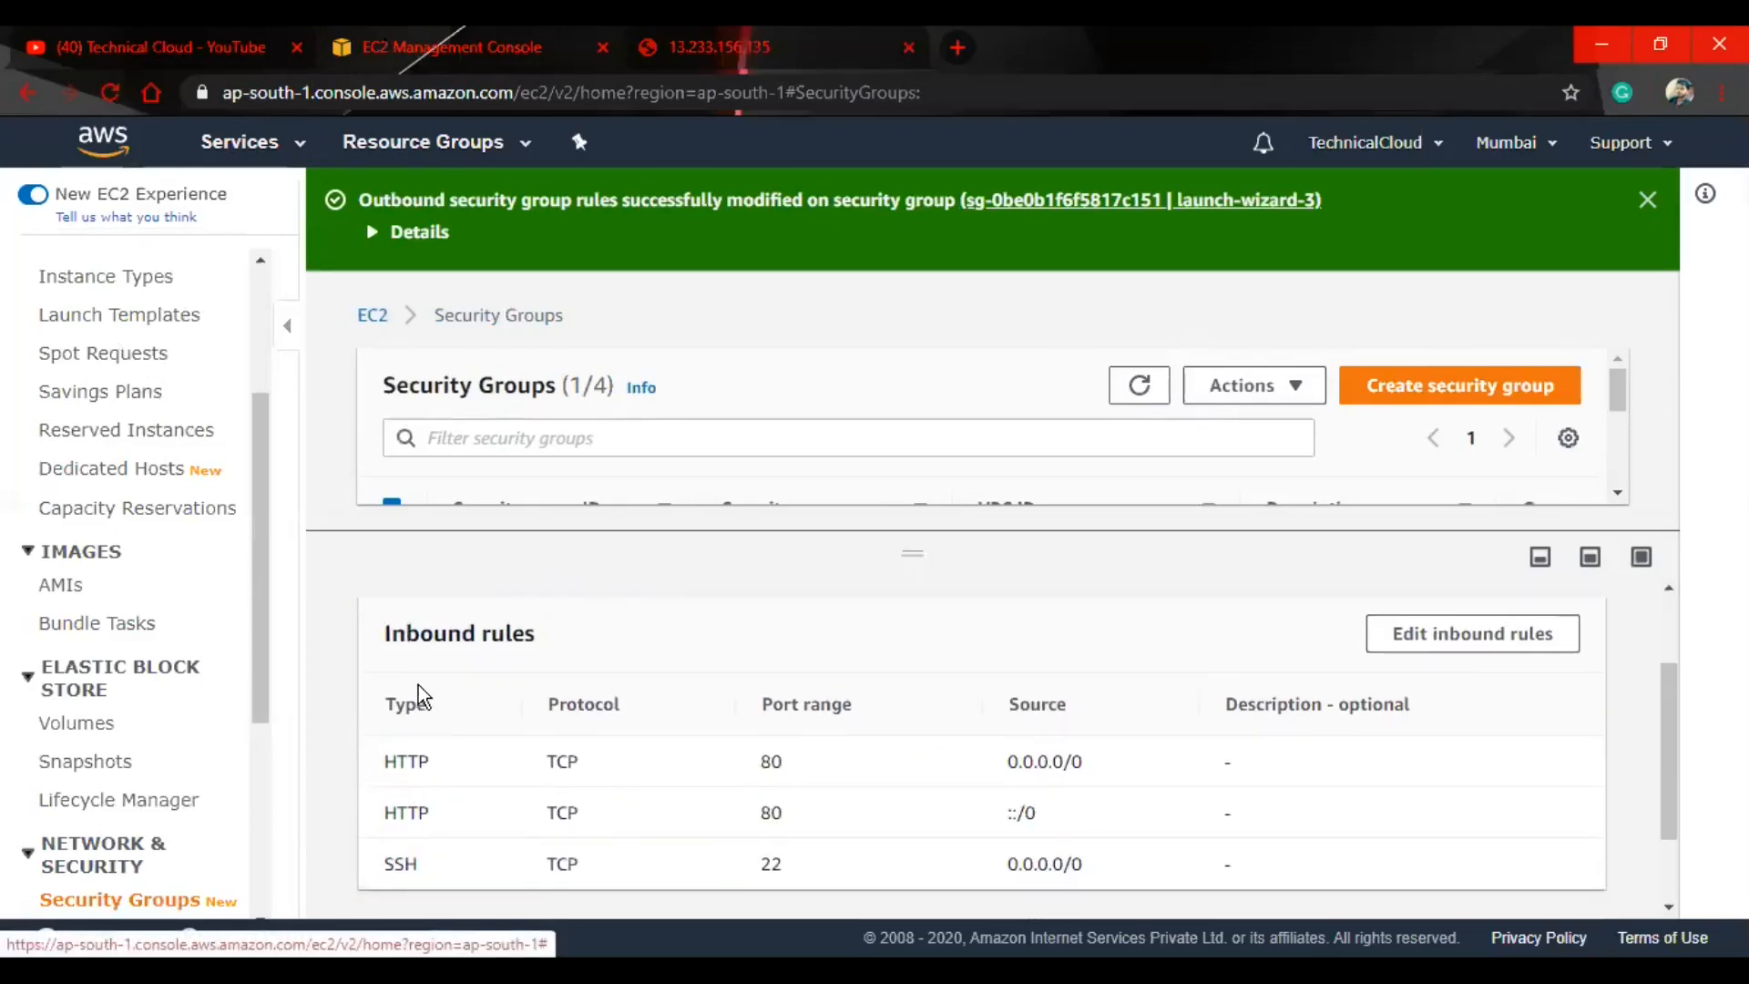
drag(428, 764, 368, 894)
click(658, 626)
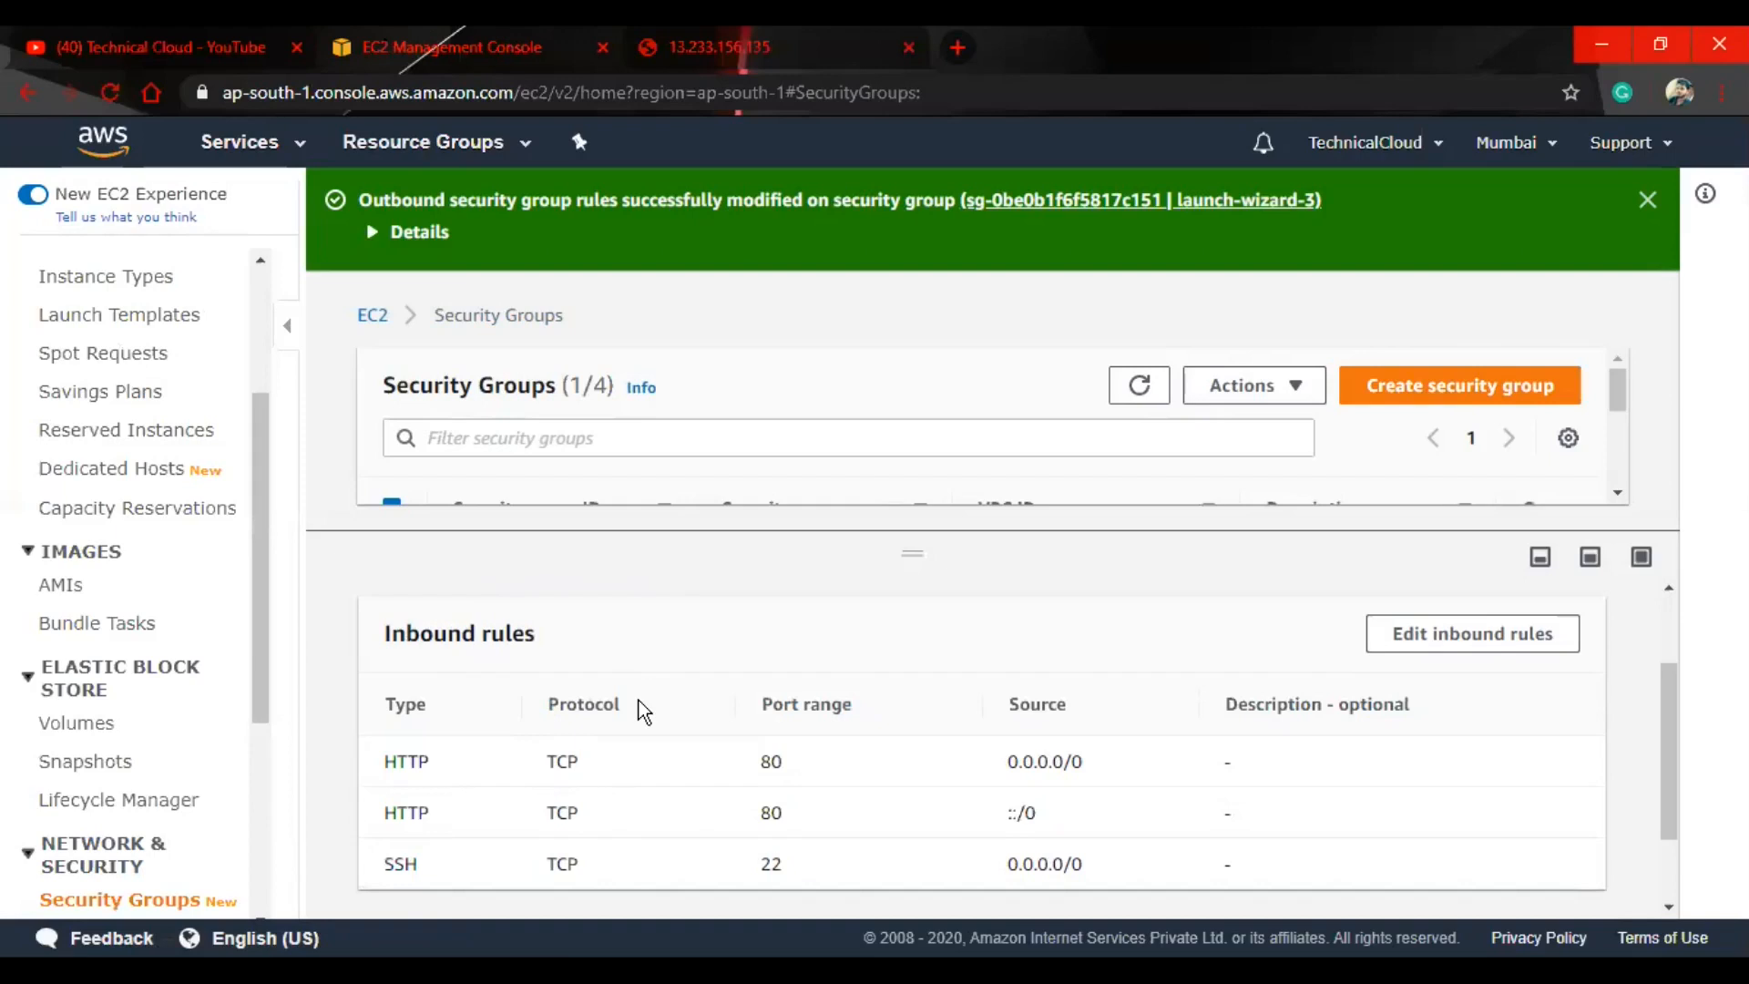
scroll(831, 669, up, 2)
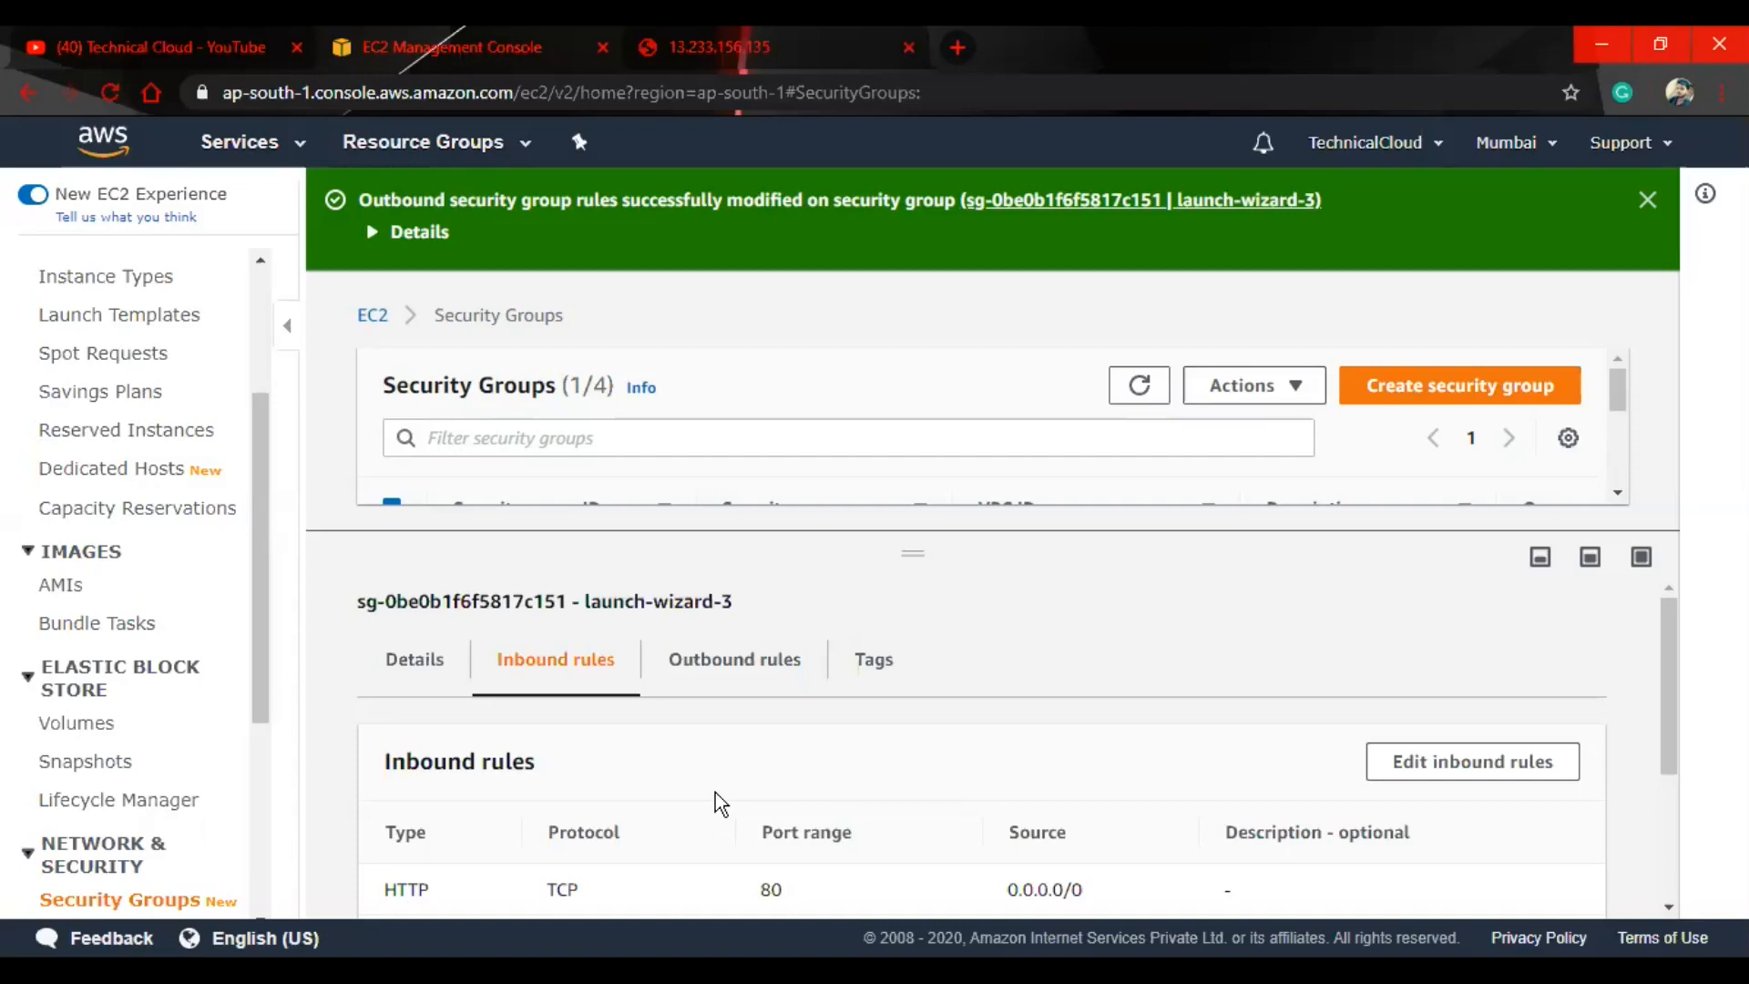
scroll(592, 692, down, 2)
scroll(539, 627, up, 2)
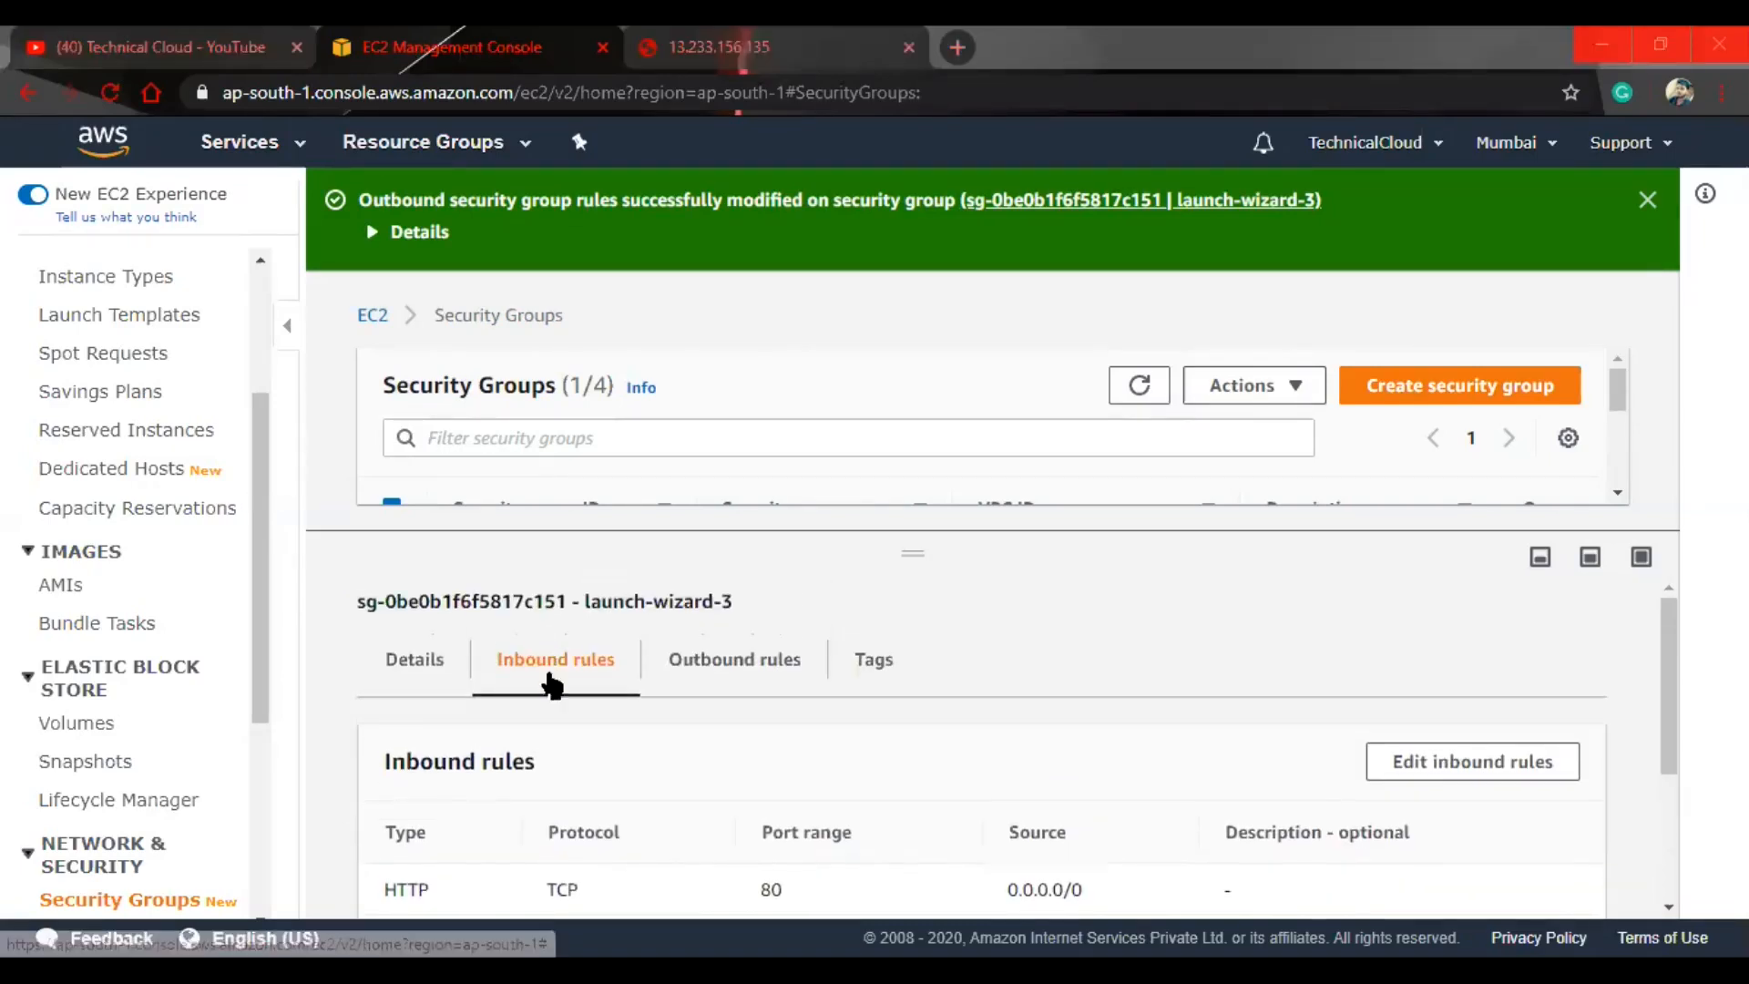
Add a blank inbound rule to launch-wizard-3 and look through the available rule types.
click(1474, 774)
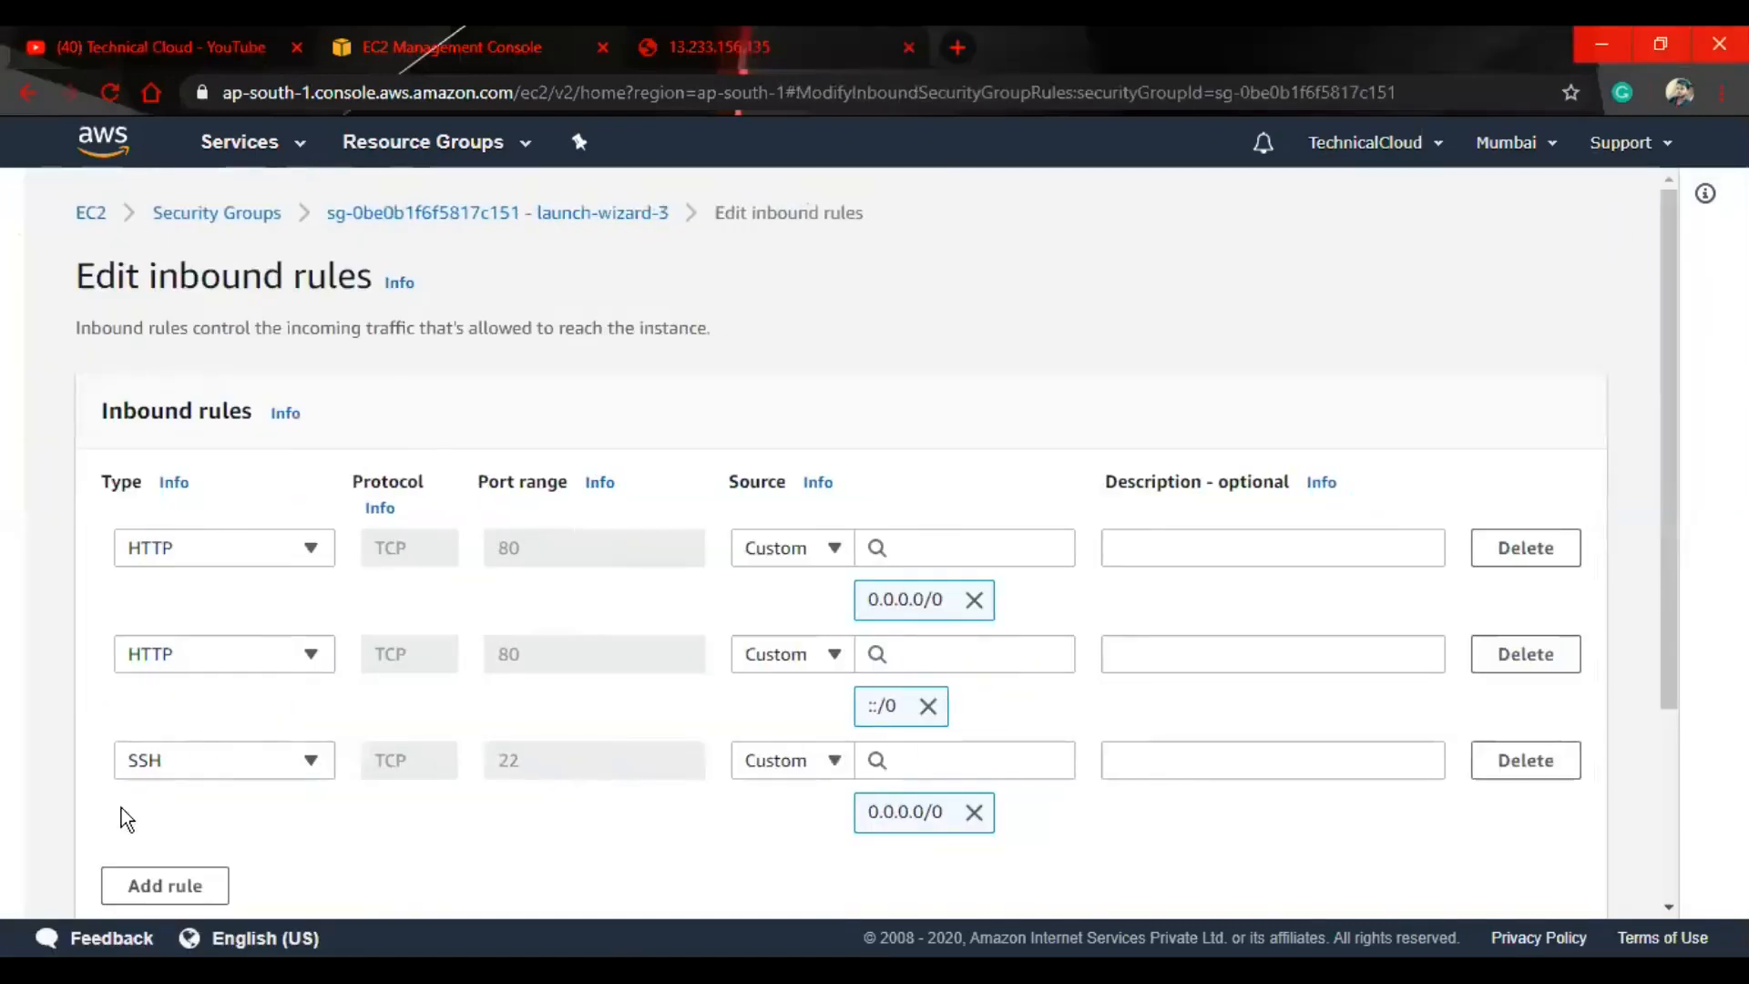
scroll(137, 828, down, 1)
click(165, 757)
click(213, 733)
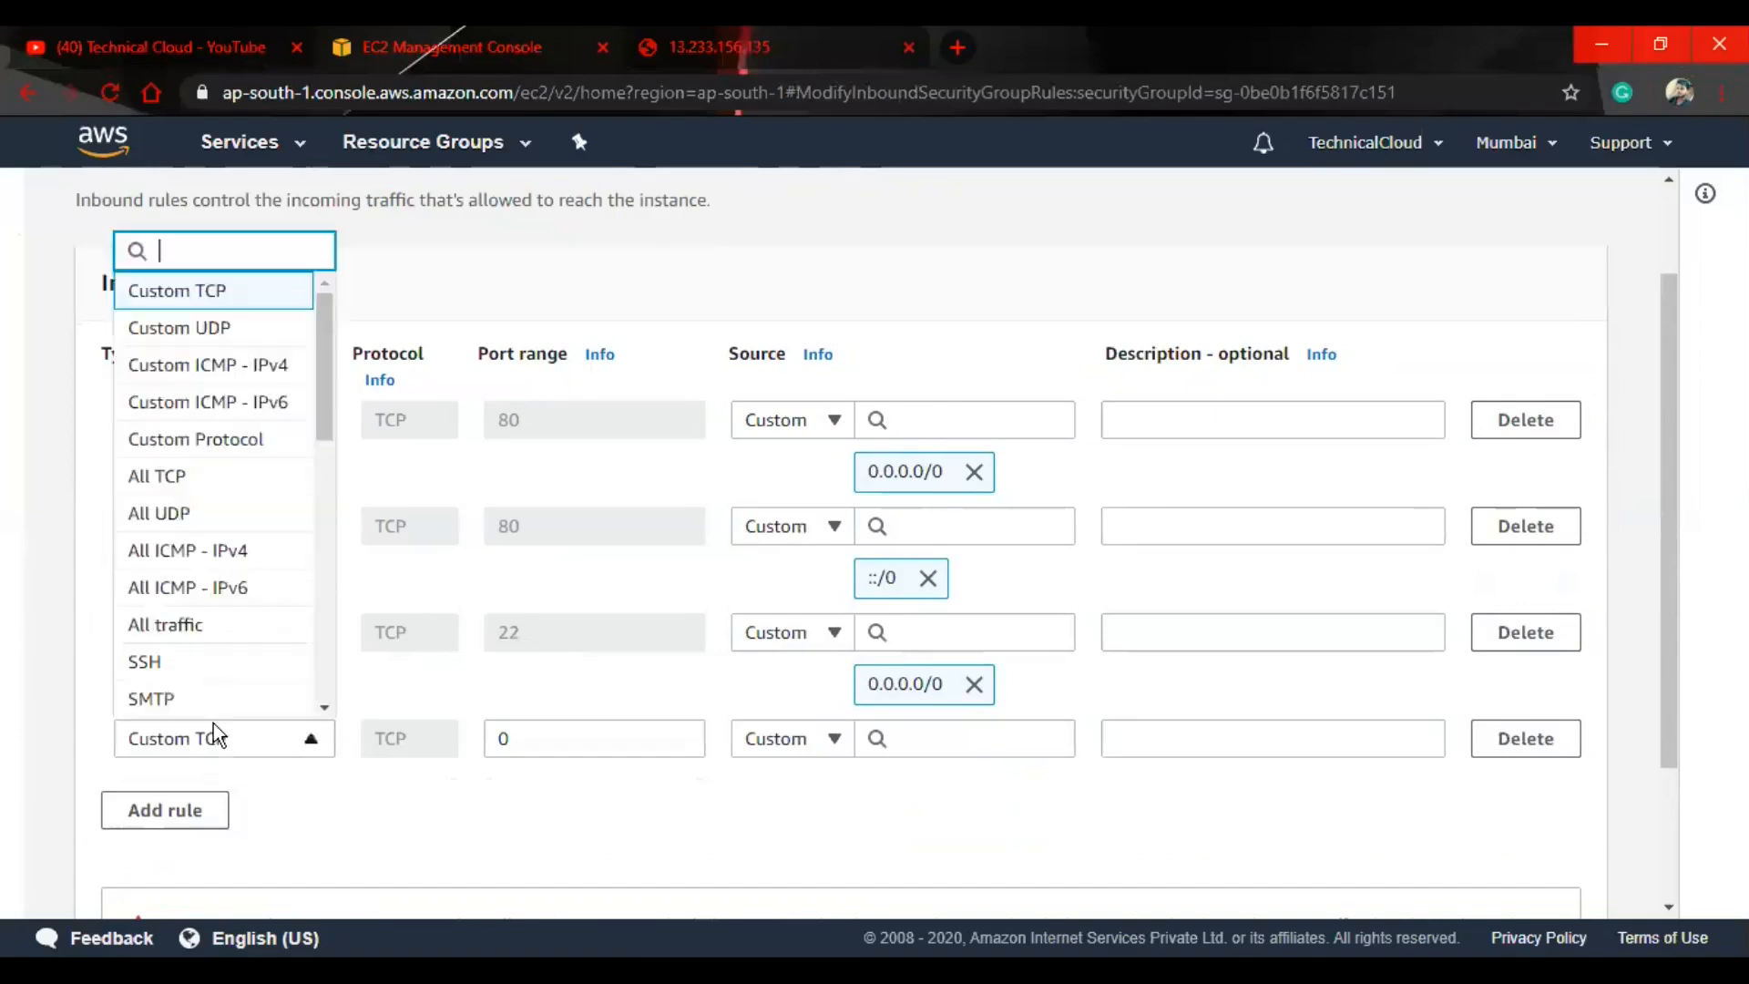
scroll(198, 536, down, 2)
scroll(195, 510, down, 2)
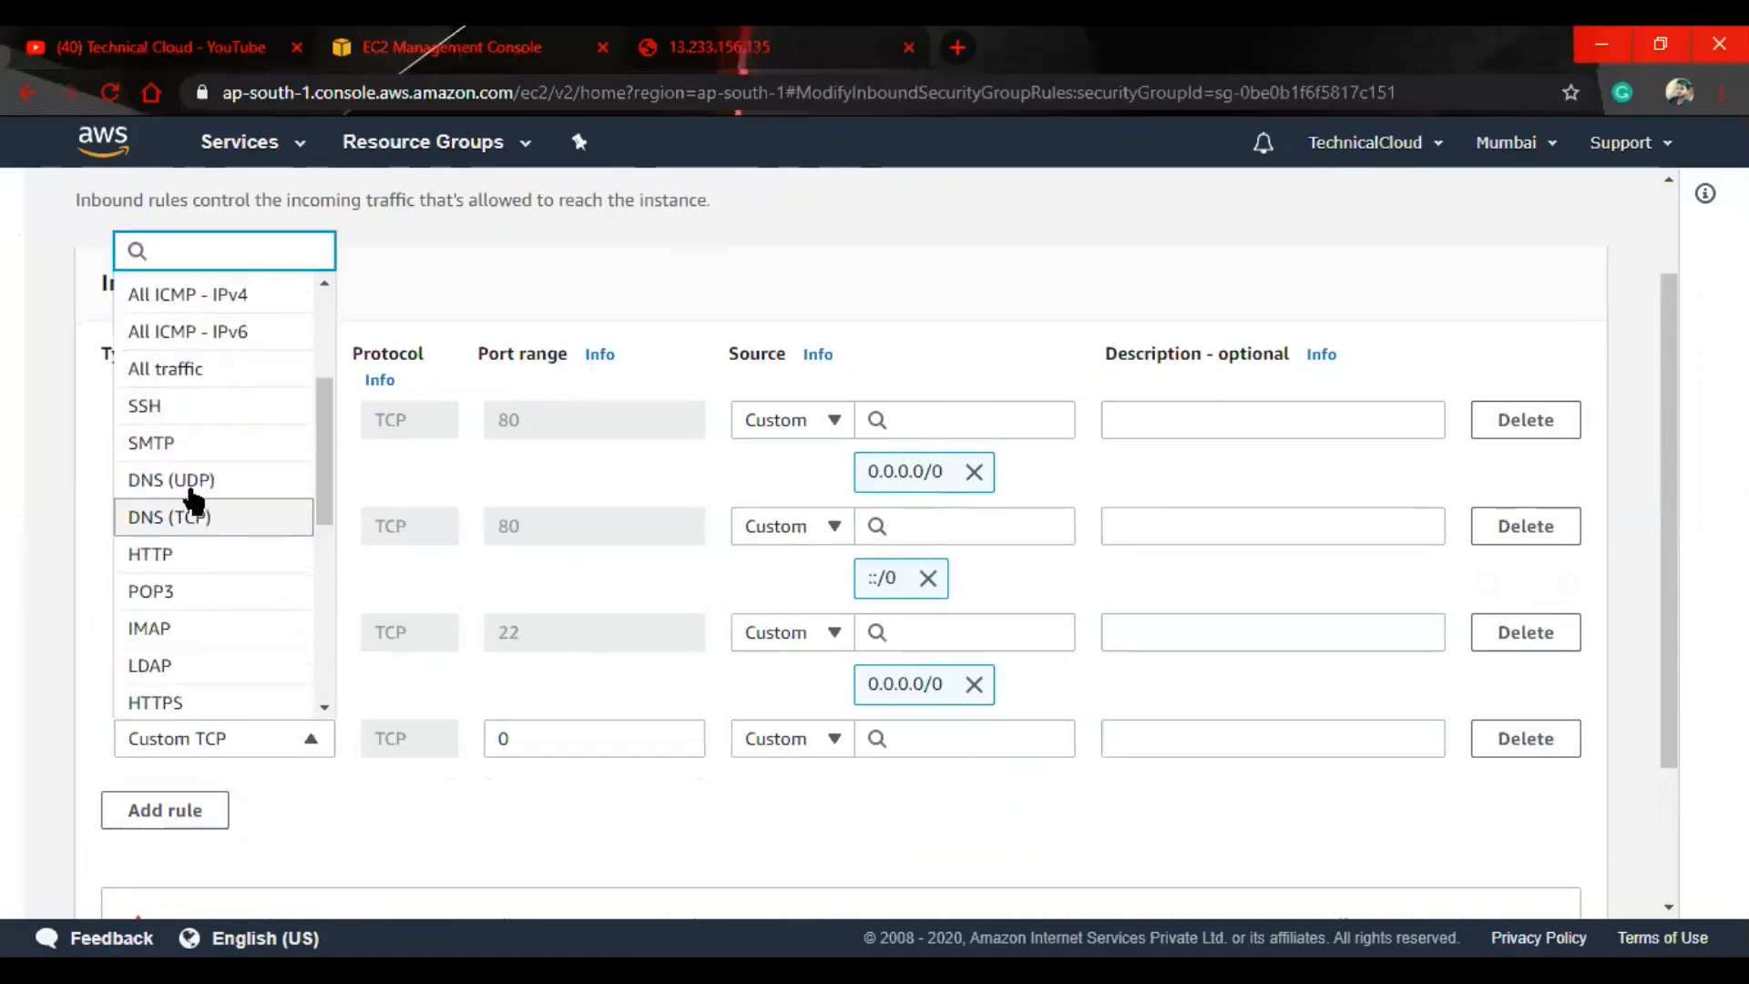
scroll(206, 501, down, 2)
scroll(213, 485, down, 2)
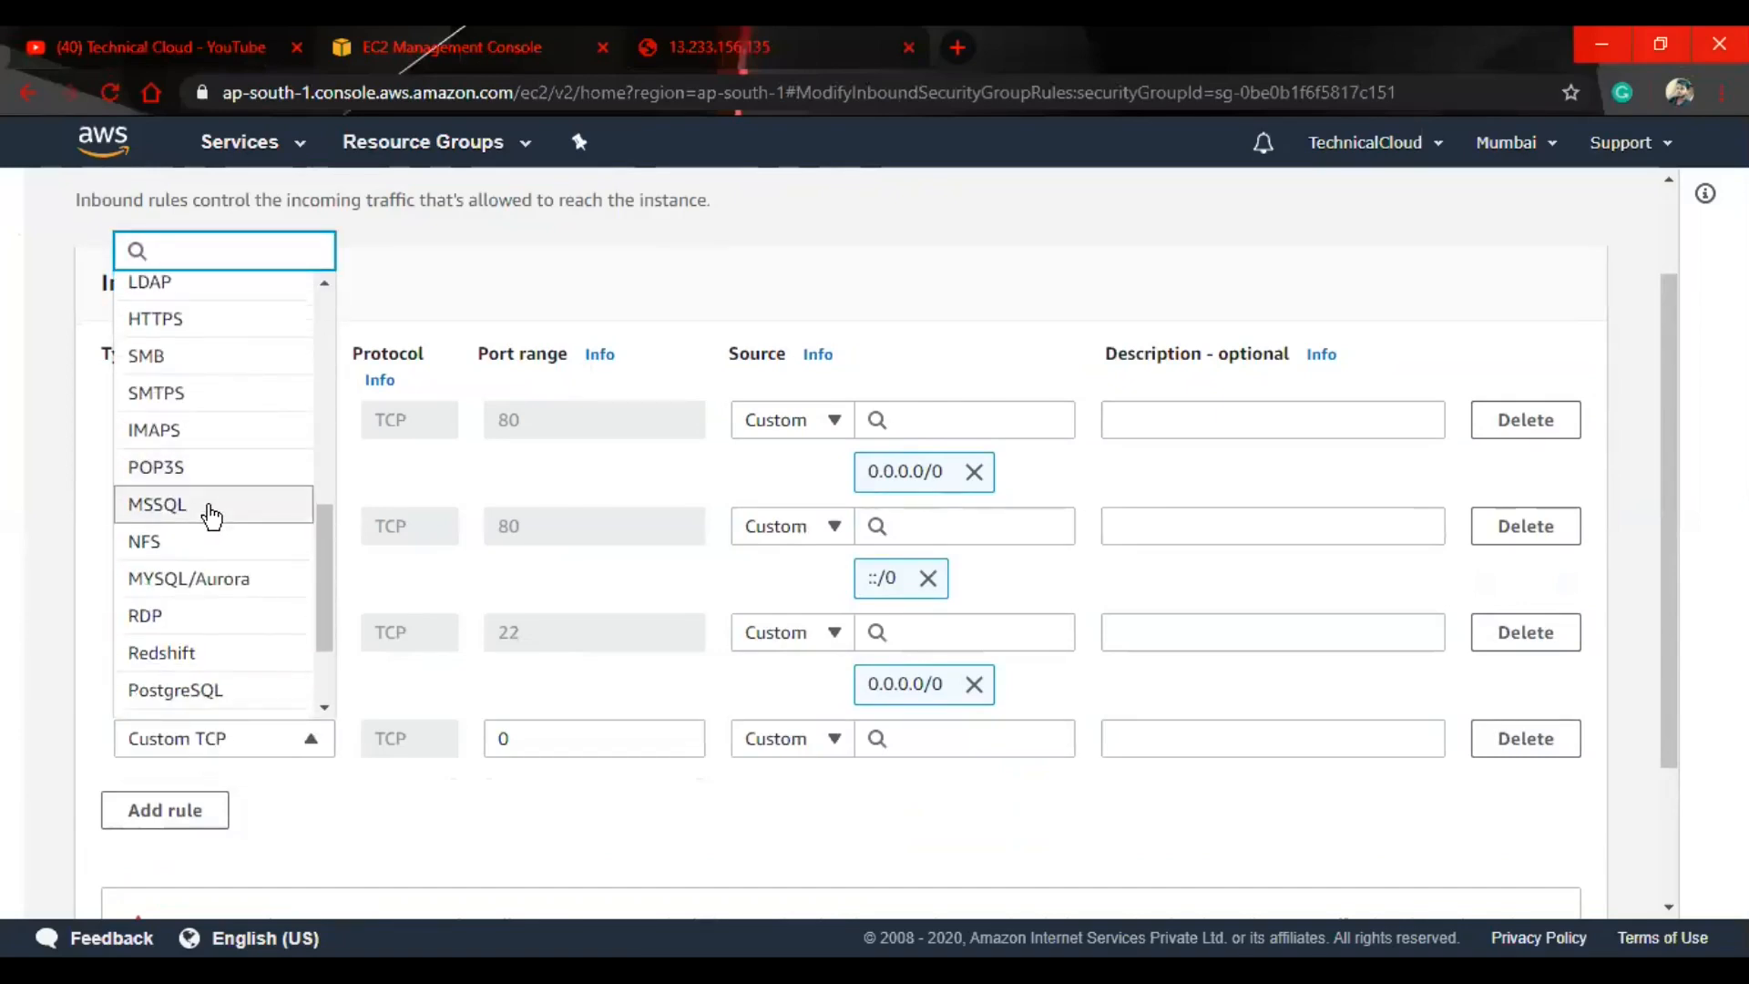
scroll(213, 512, down, 1)
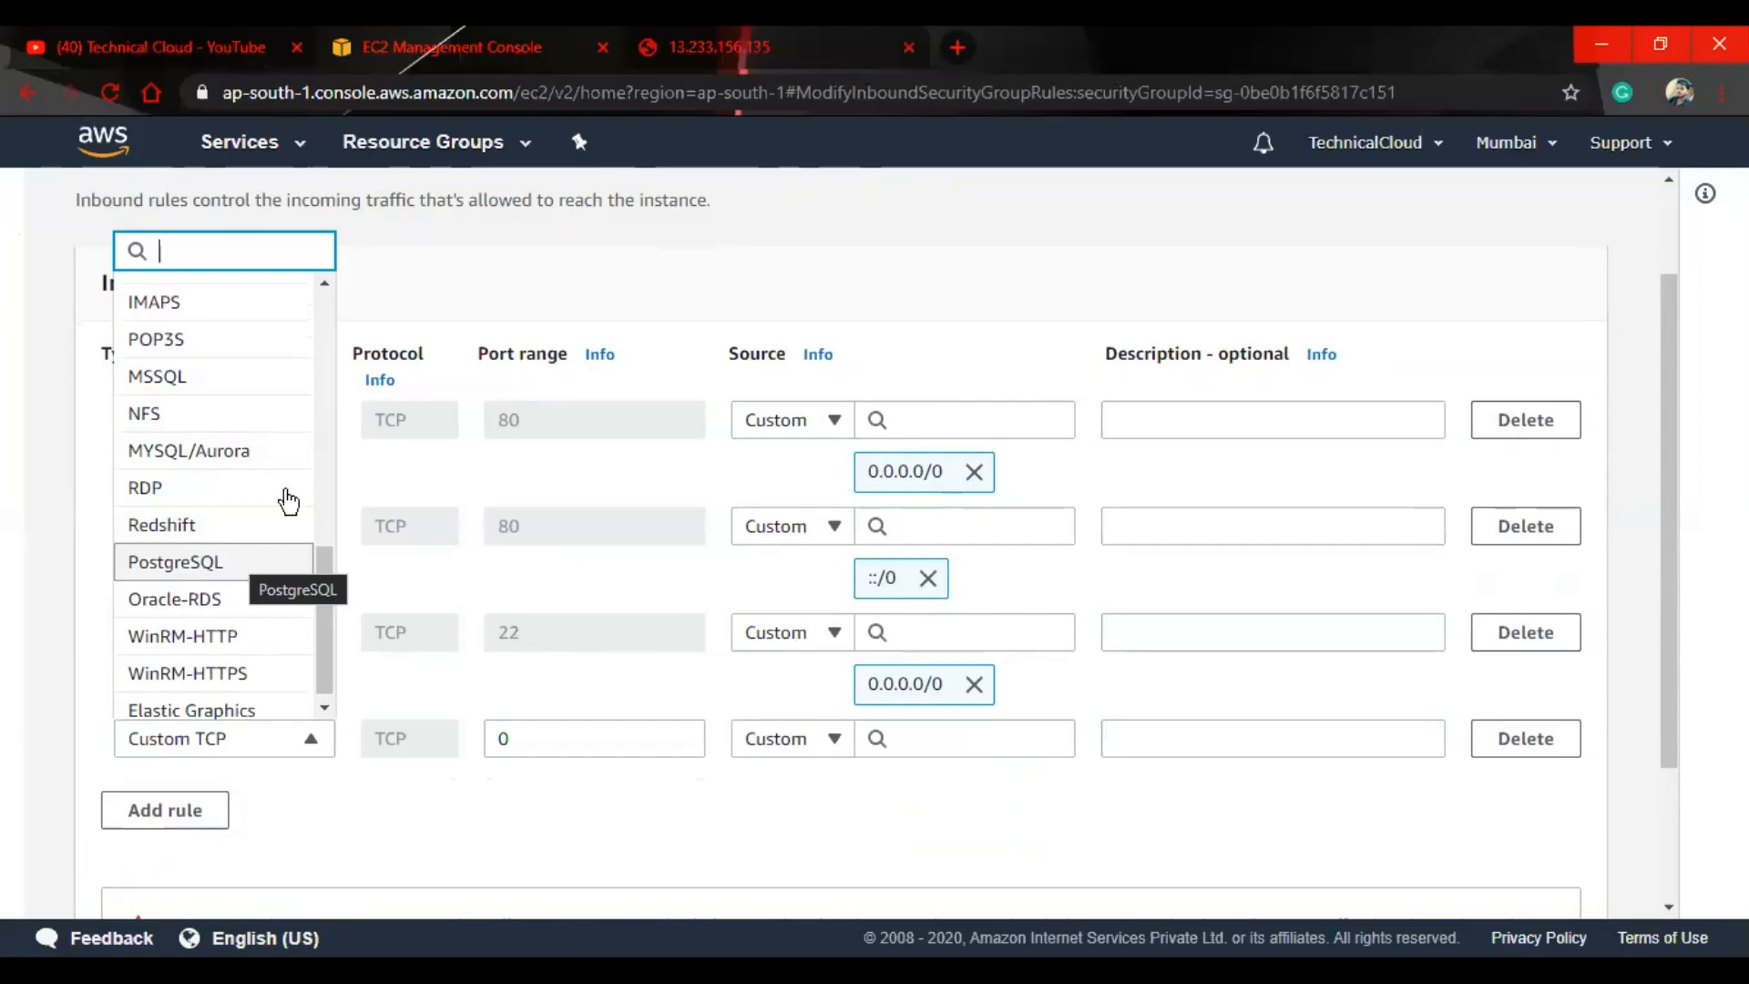
click(423, 283)
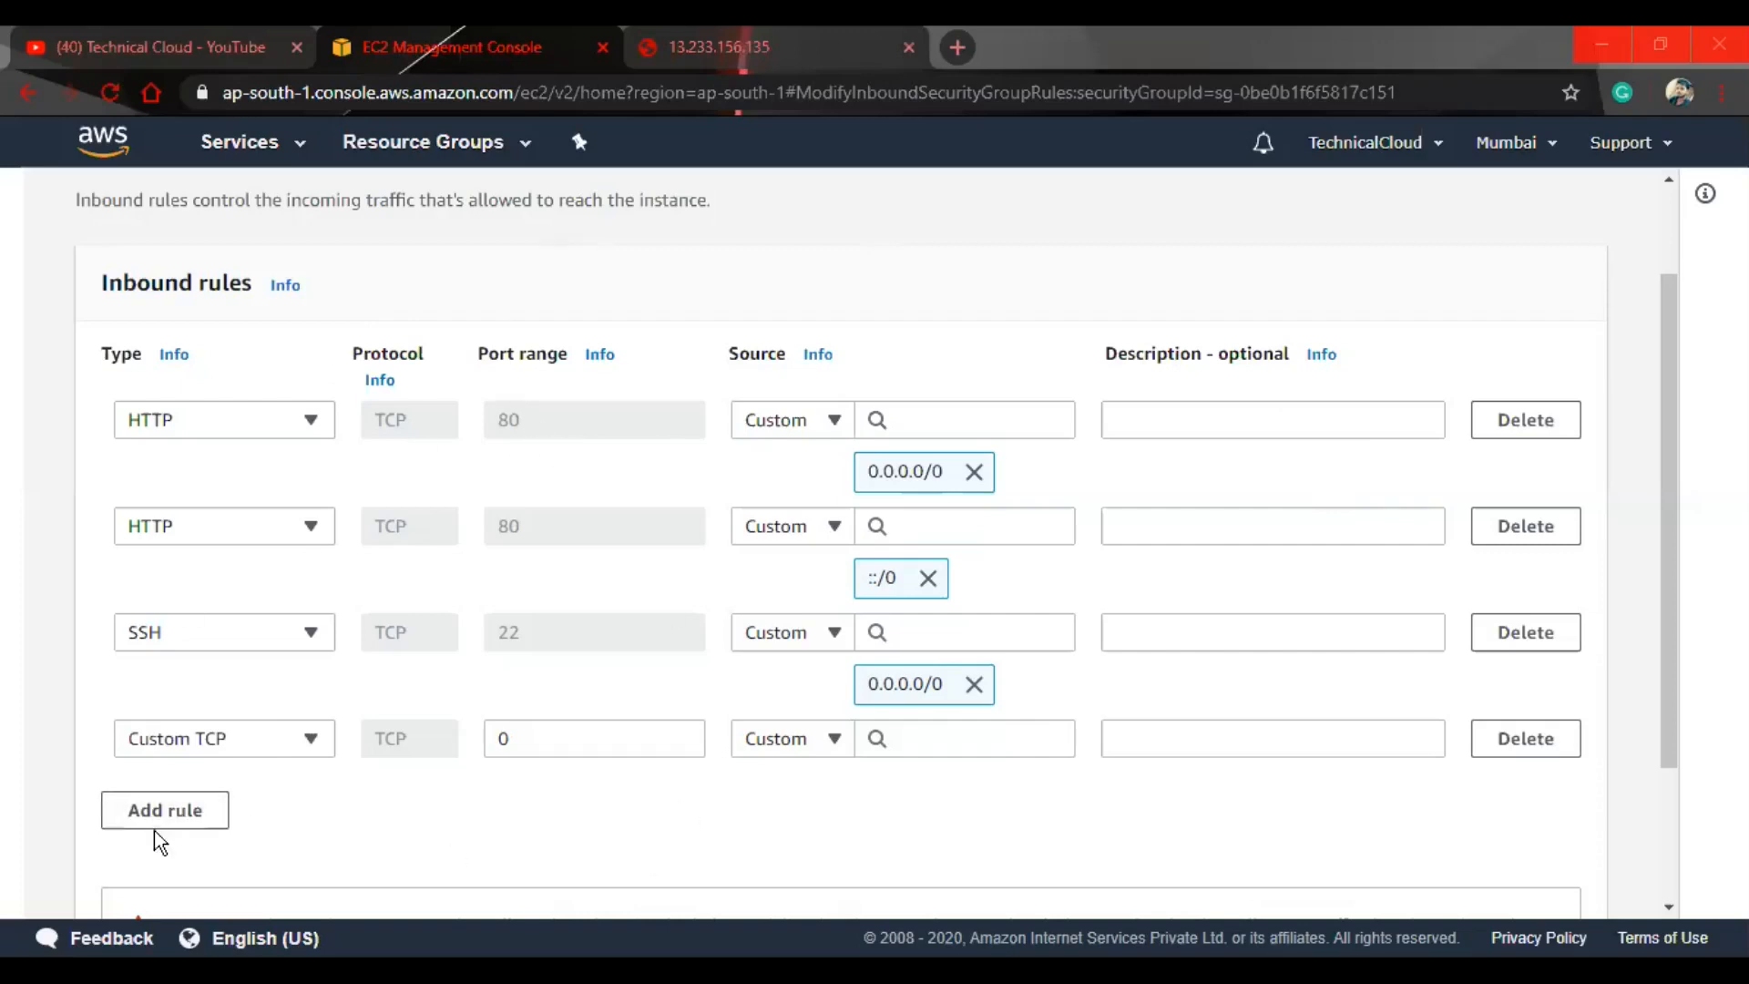
Remove the unused Custom TCP rule from launch-wizard-3 and save the inbound rules.
click(1548, 742)
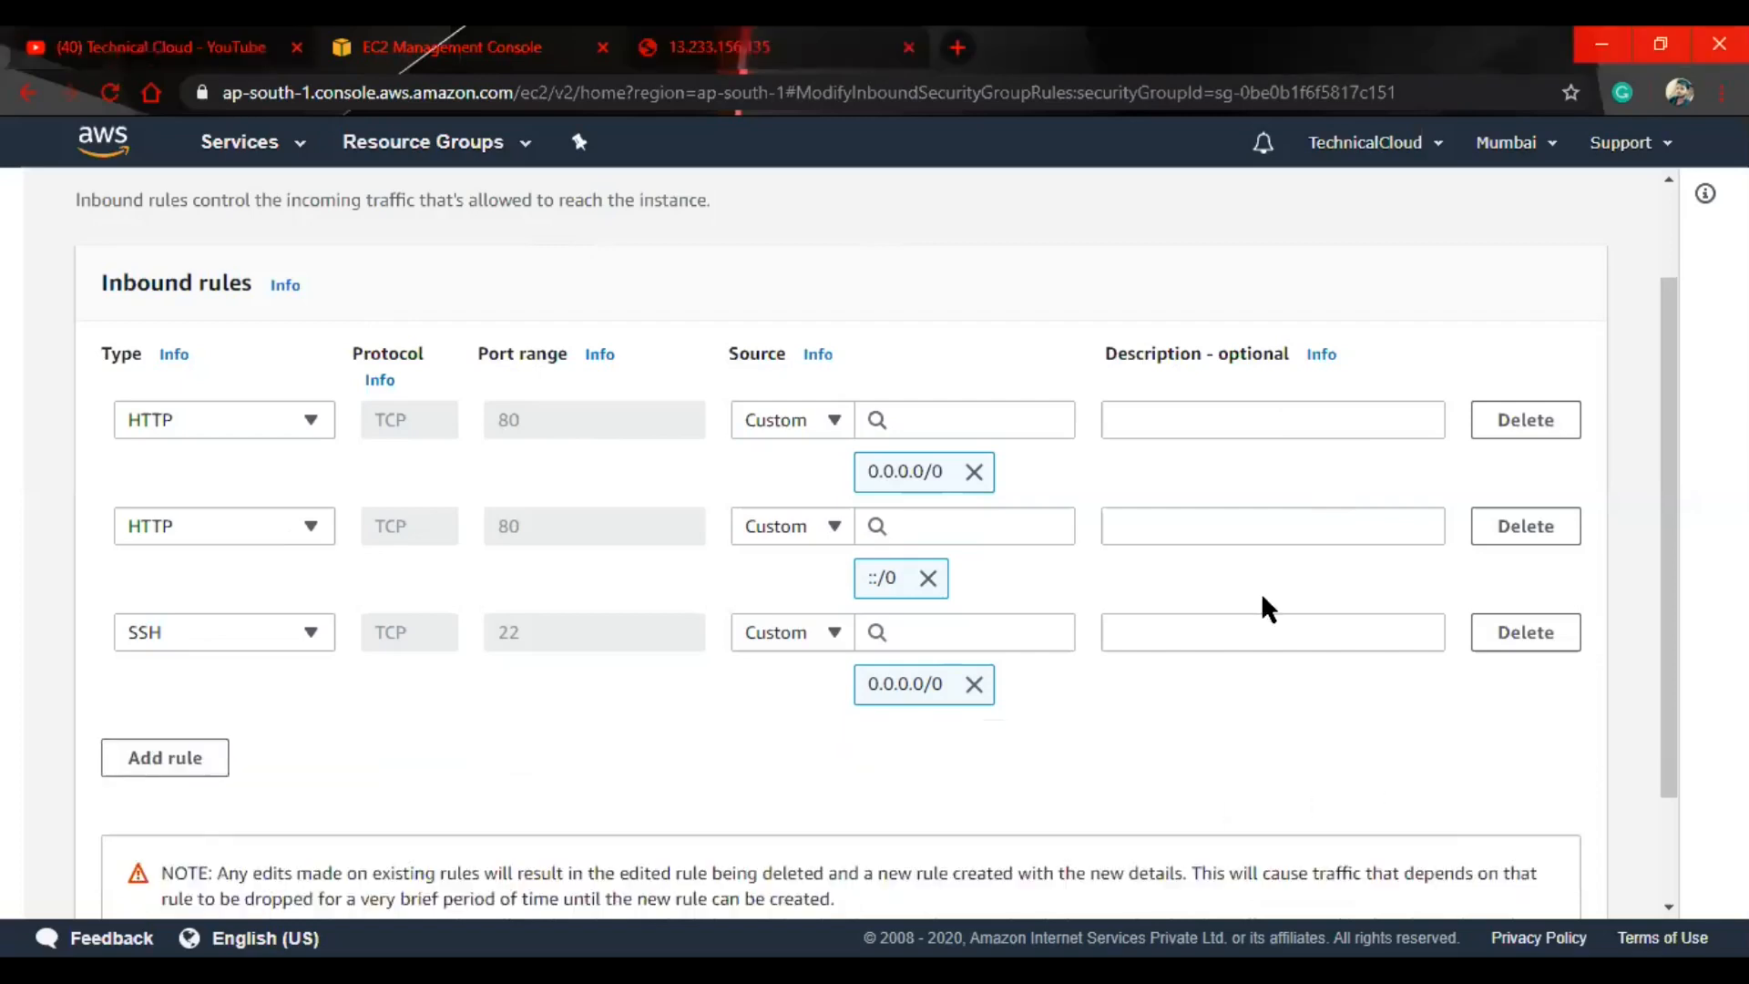
scroll(1260, 592, down, 2)
click(1544, 876)
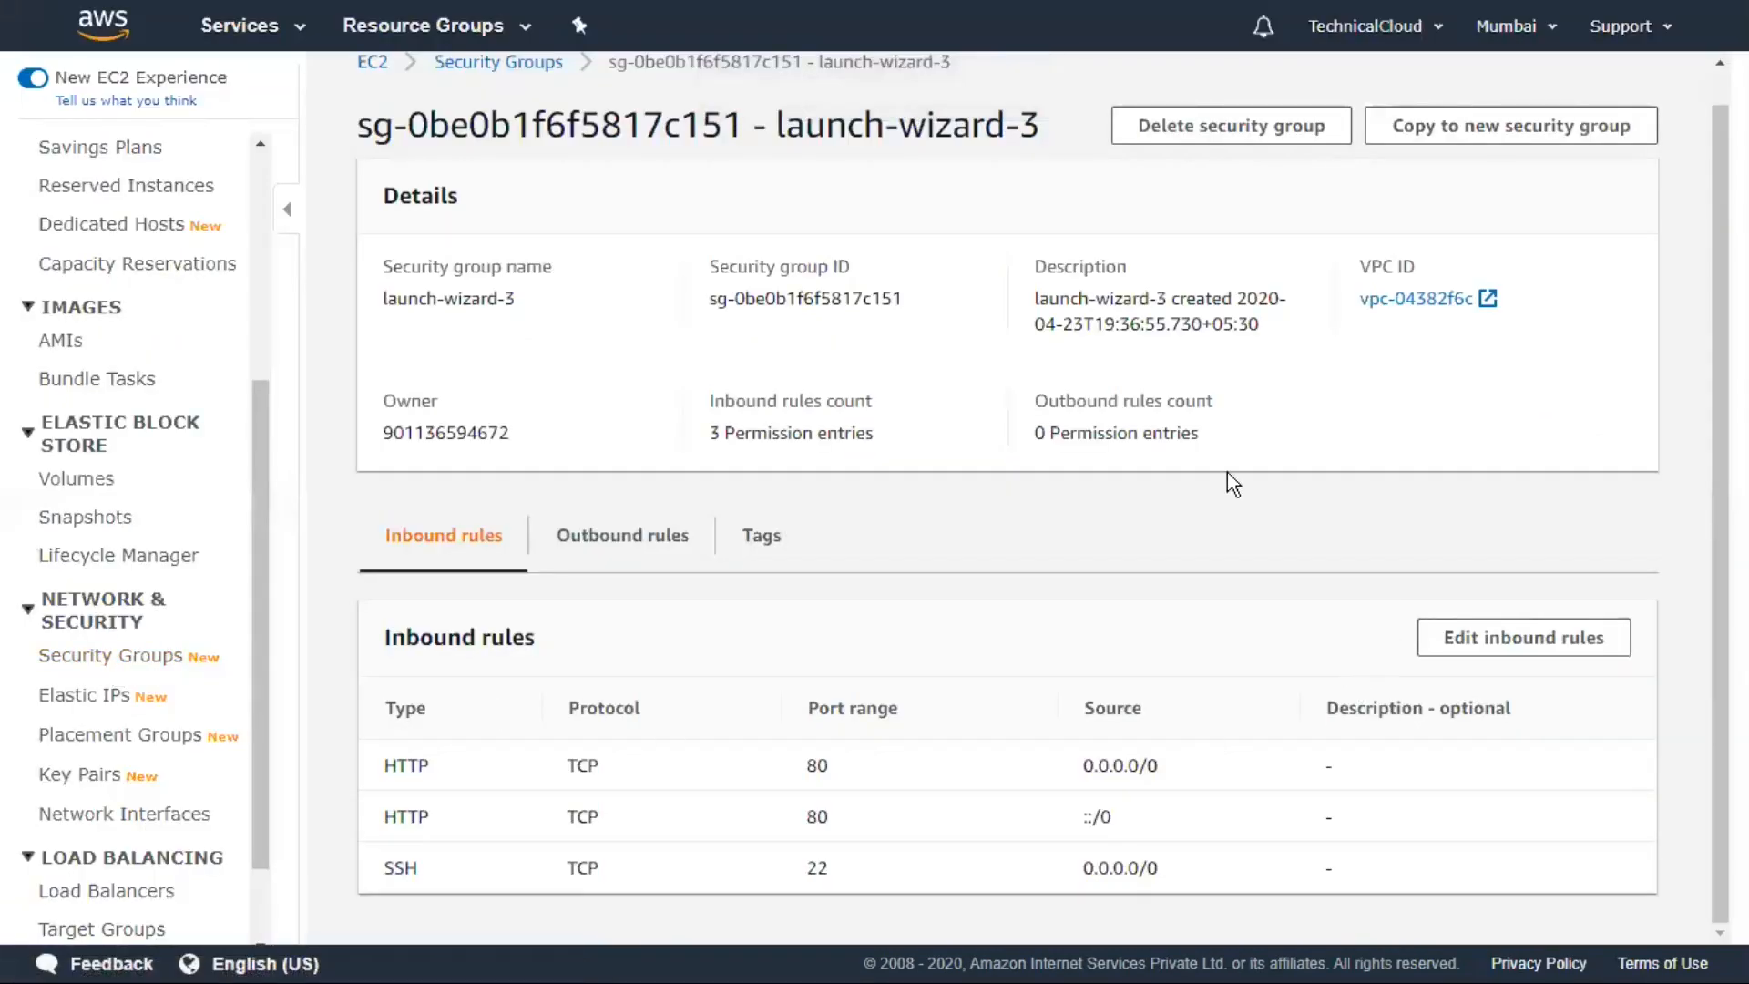
Select the default security group instead of launch-wizard-3 and display its inbound rules.
scroll(1227, 473, up, 1)
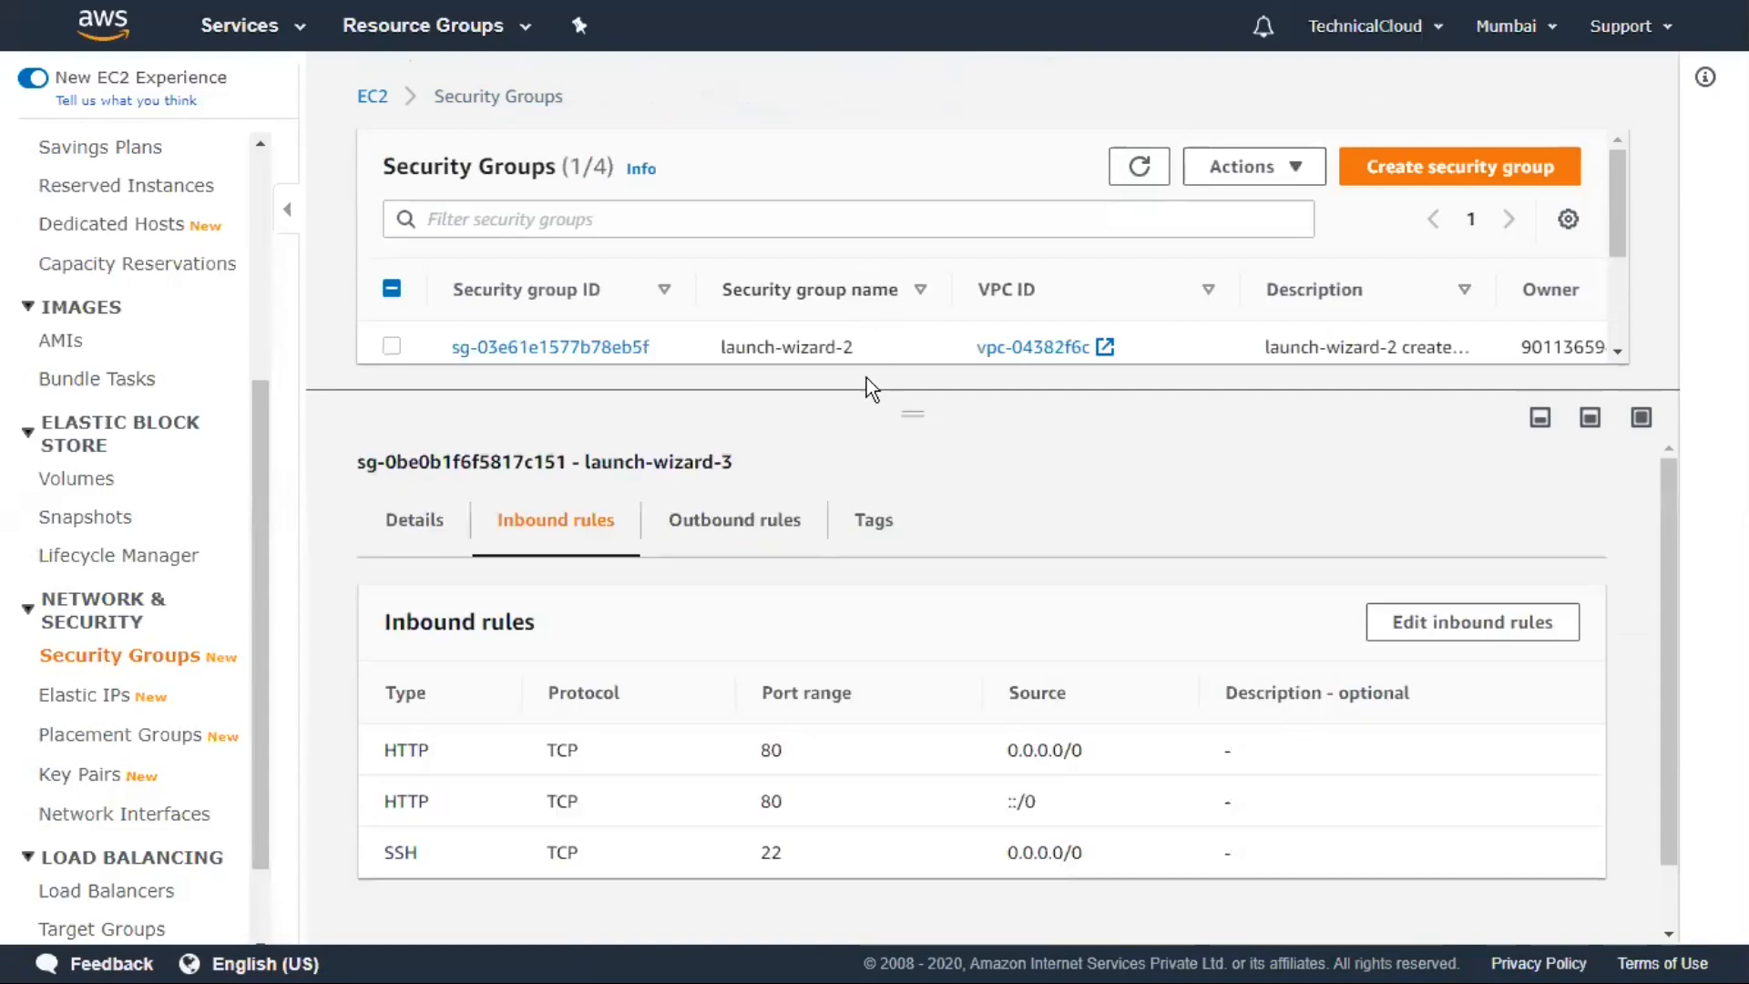
click(1540, 418)
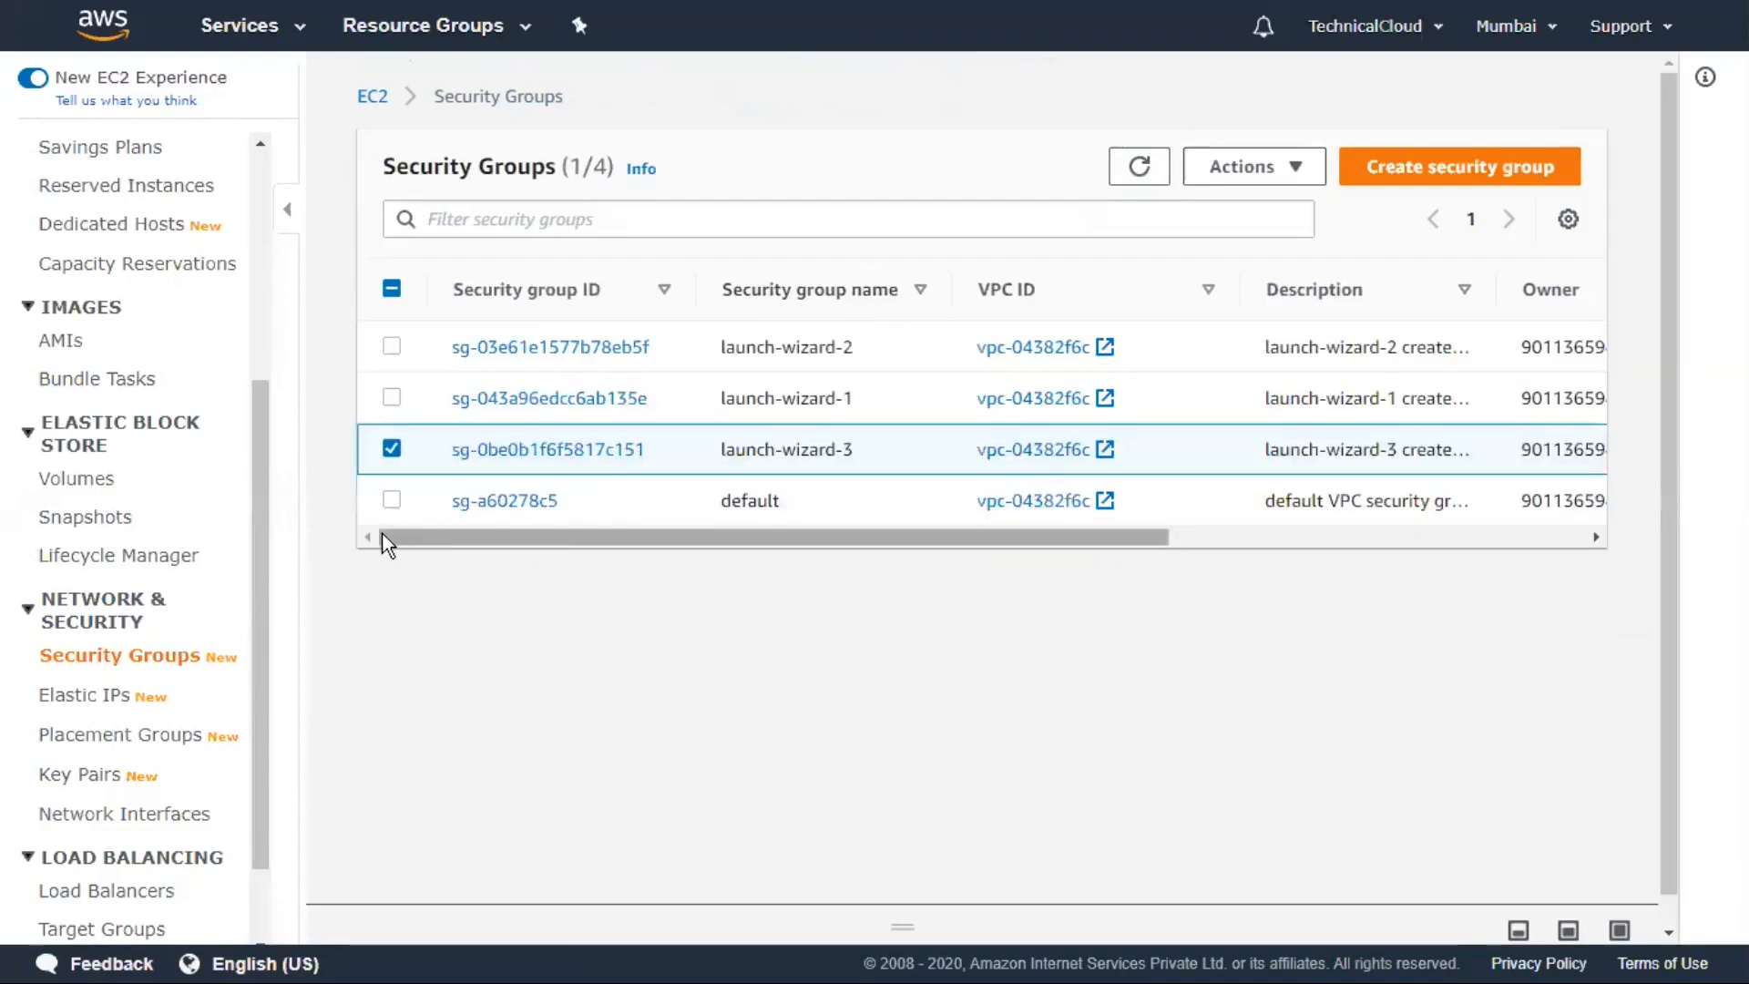
click(392, 448)
click(391, 499)
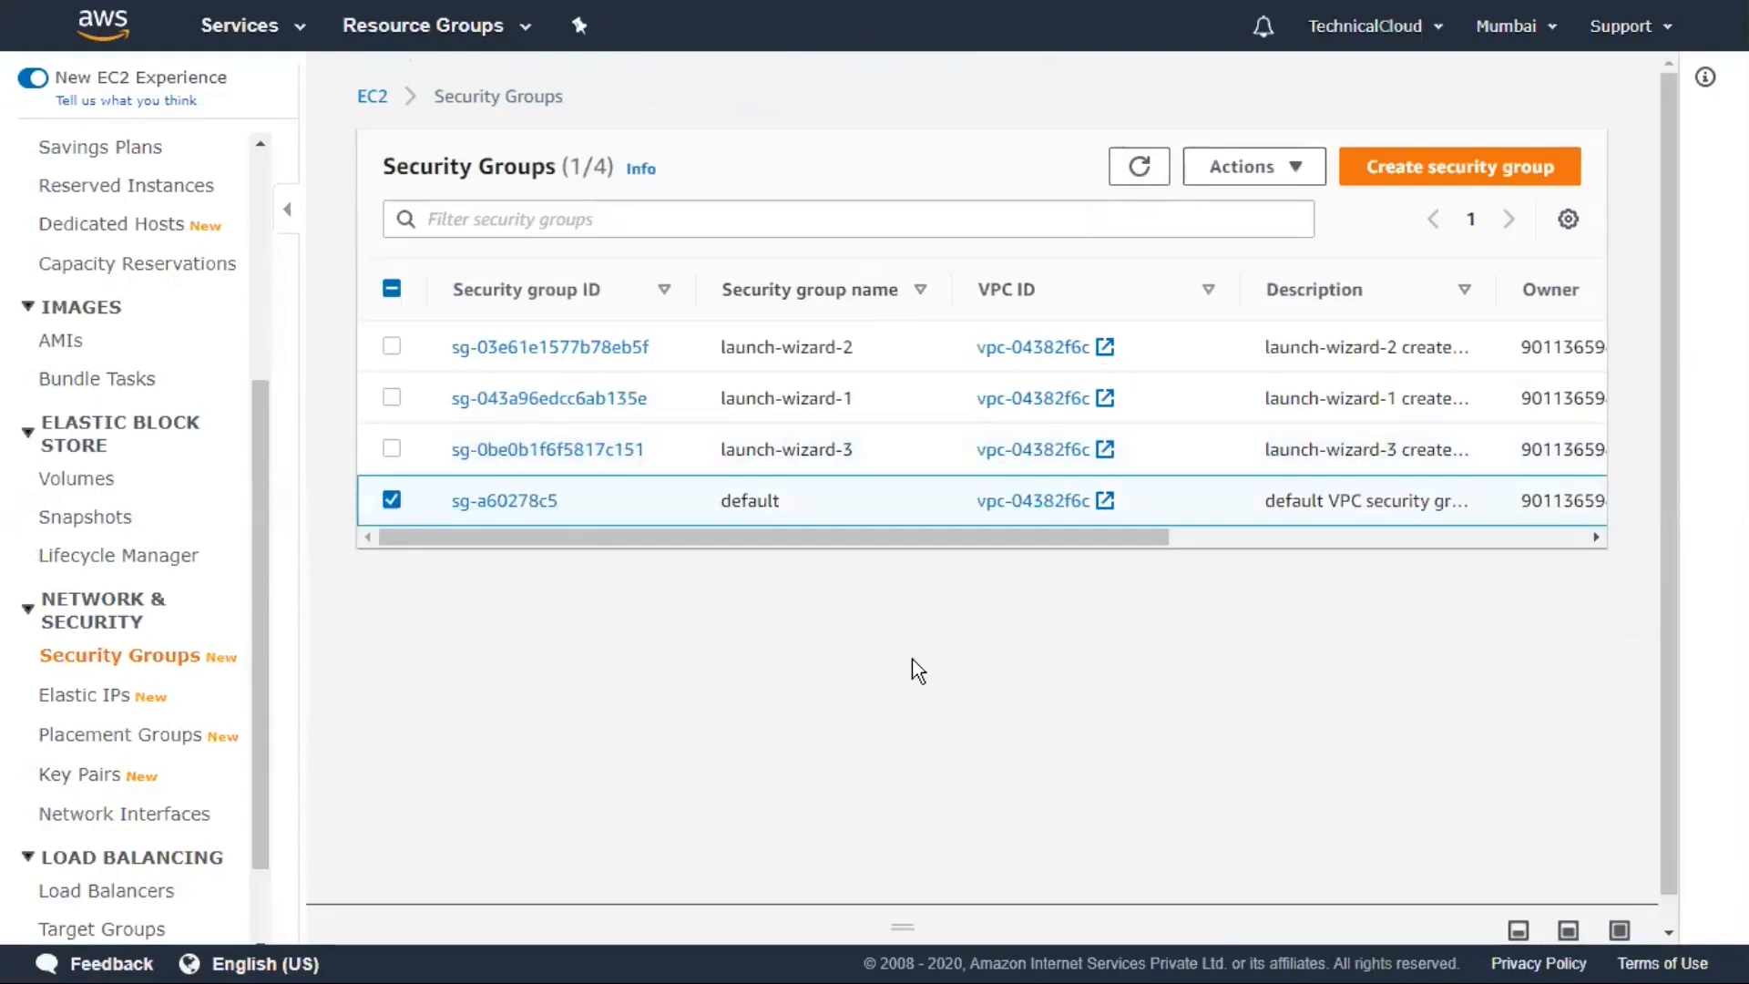
click(1619, 931)
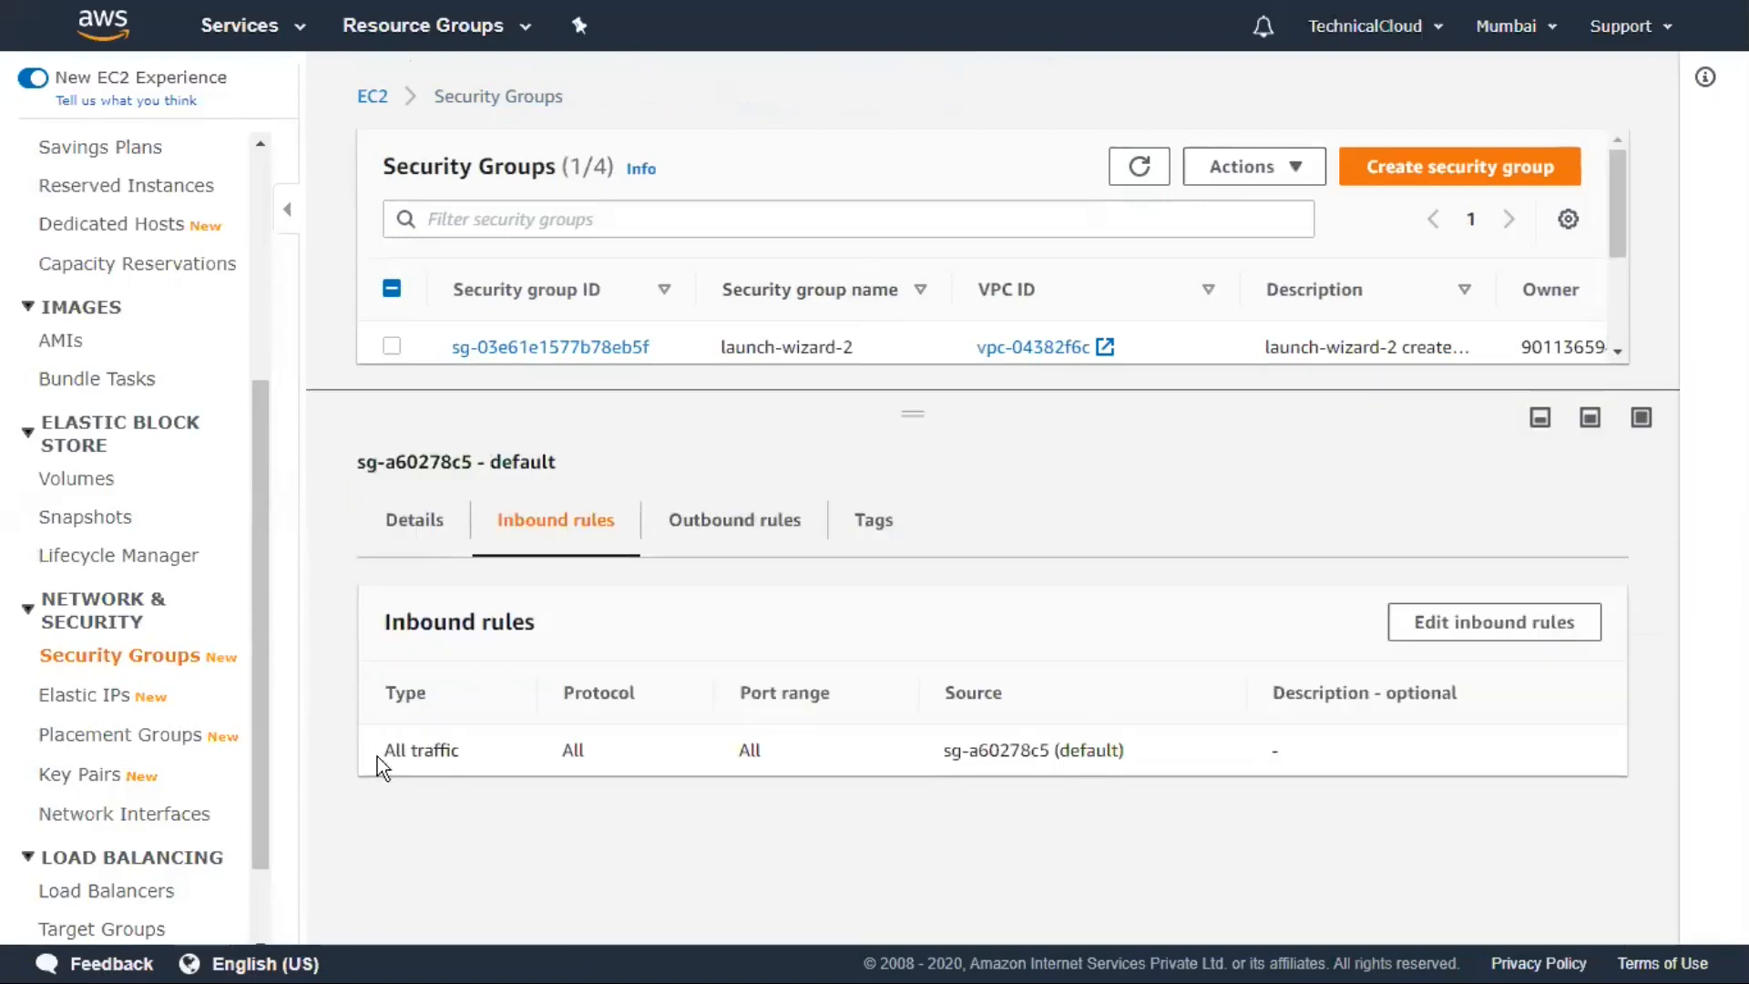
Change the default group's inbound rule type to MYSQL/Aurora and add 0.0.0.0/0 as a source.
click(1464, 624)
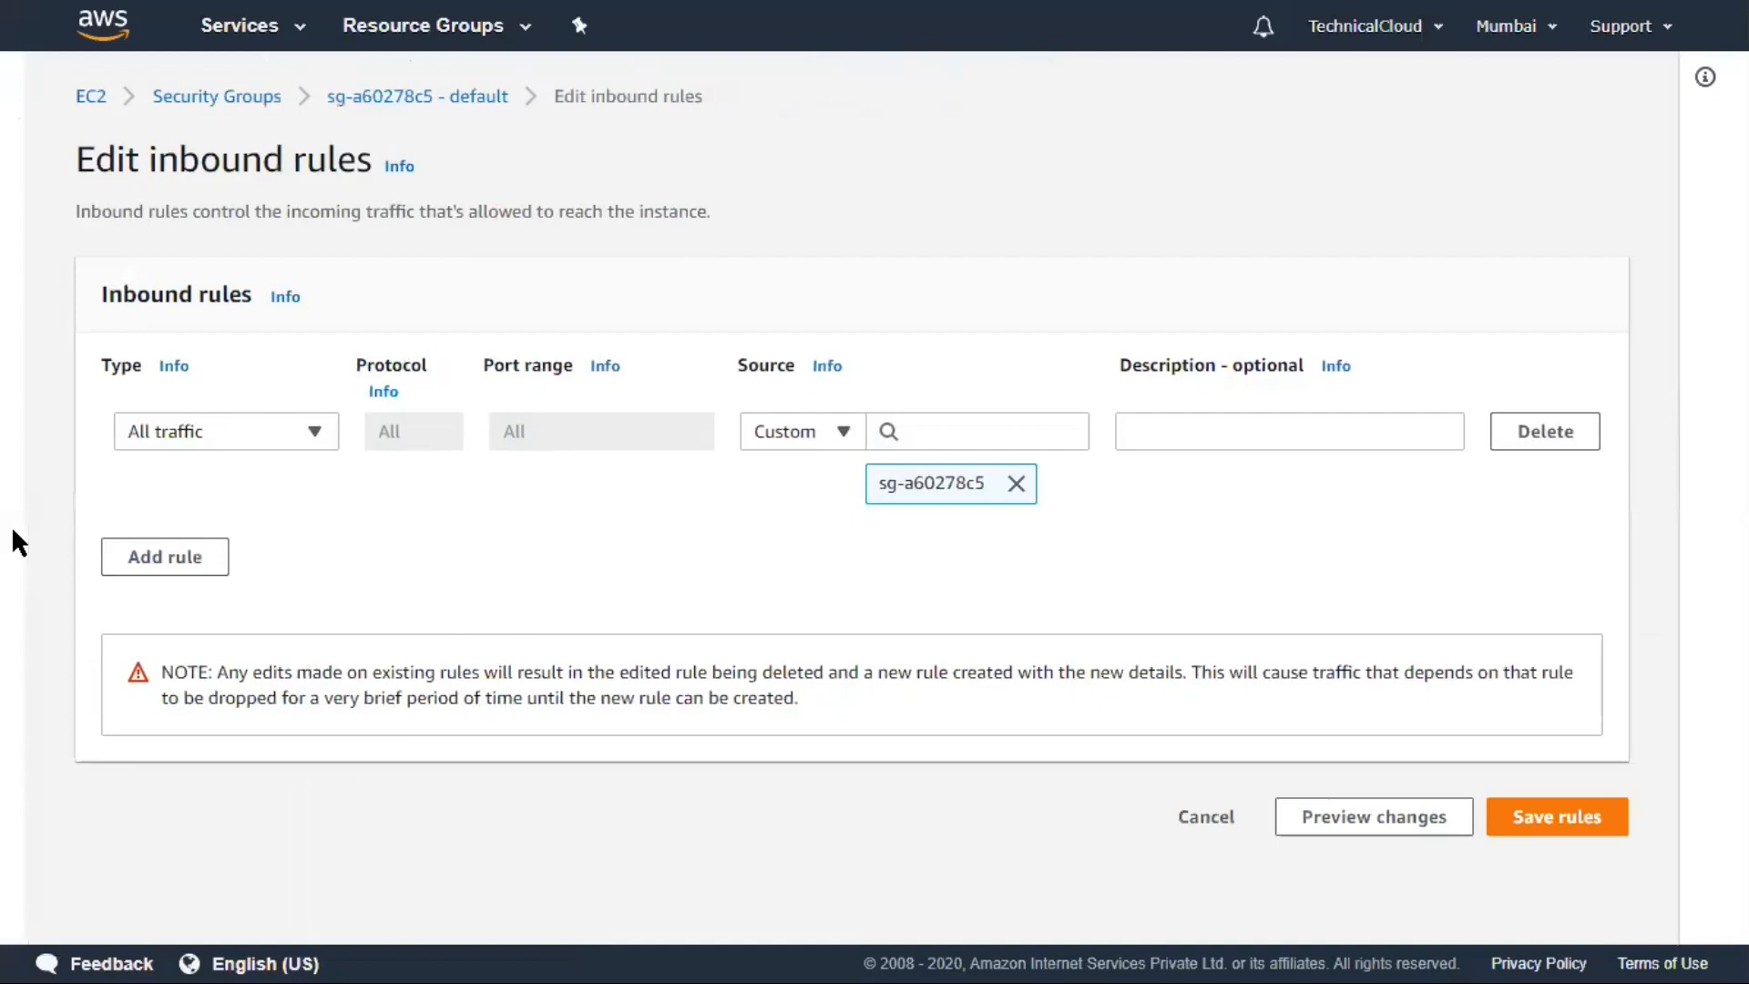
click(194, 420)
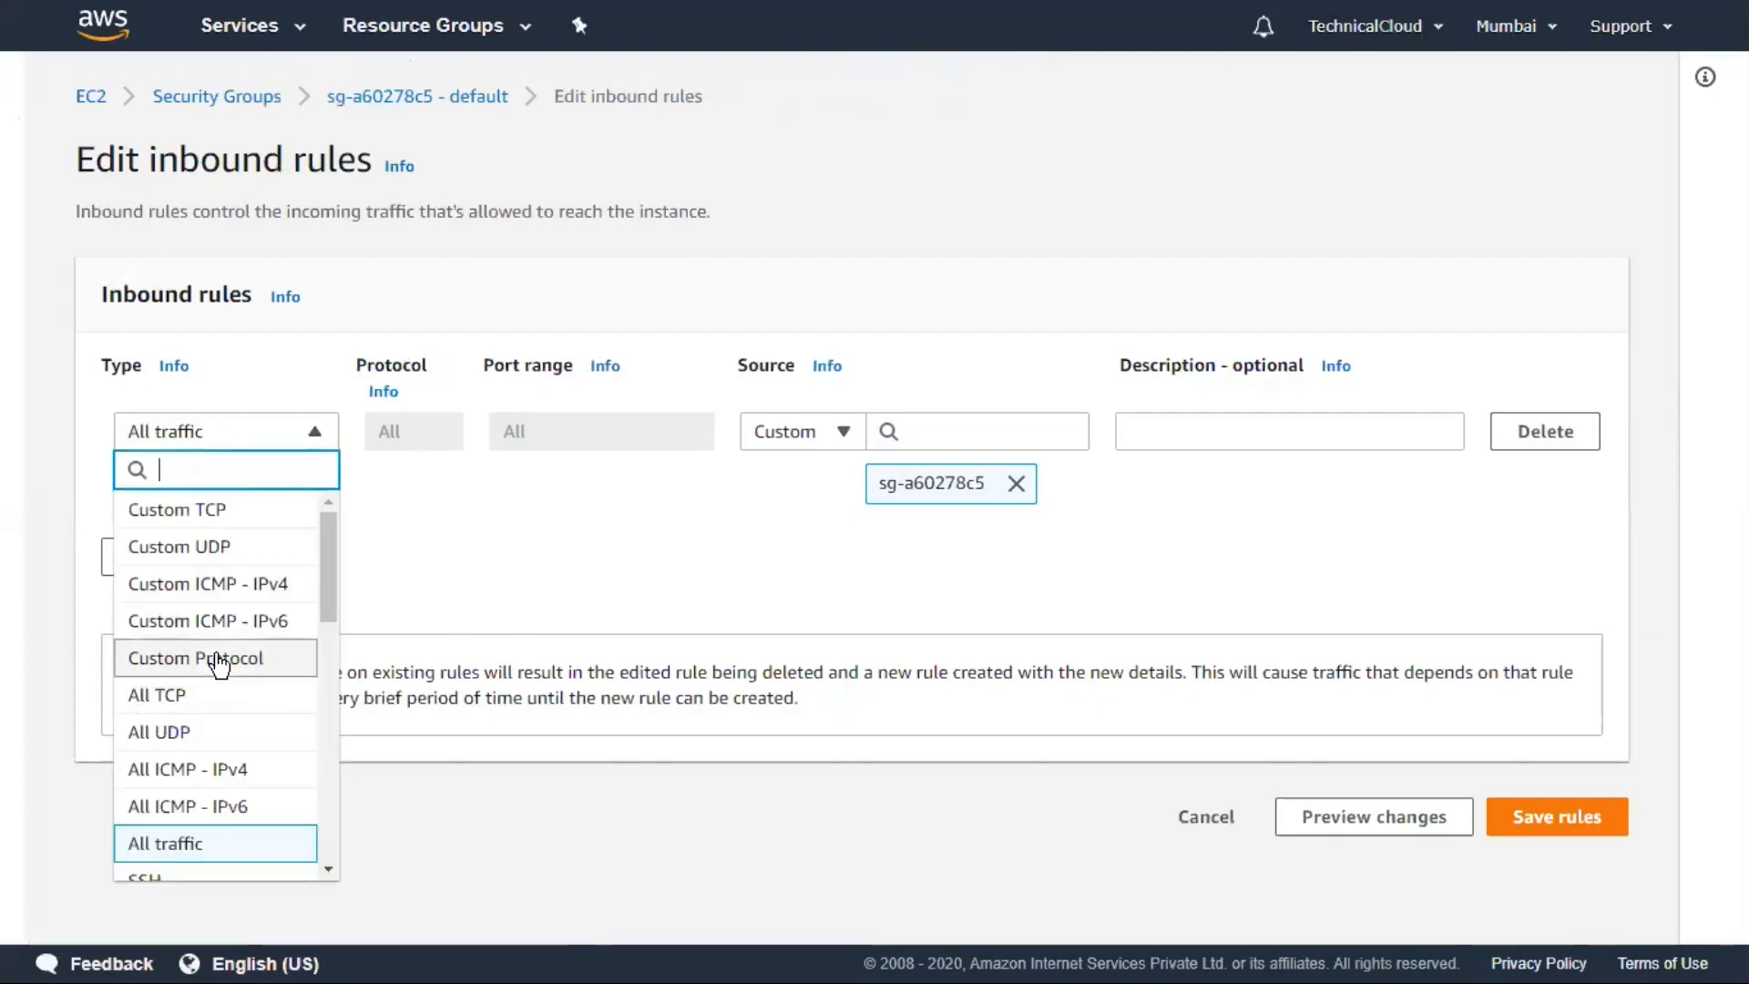
scroll(218, 665, down, 9)
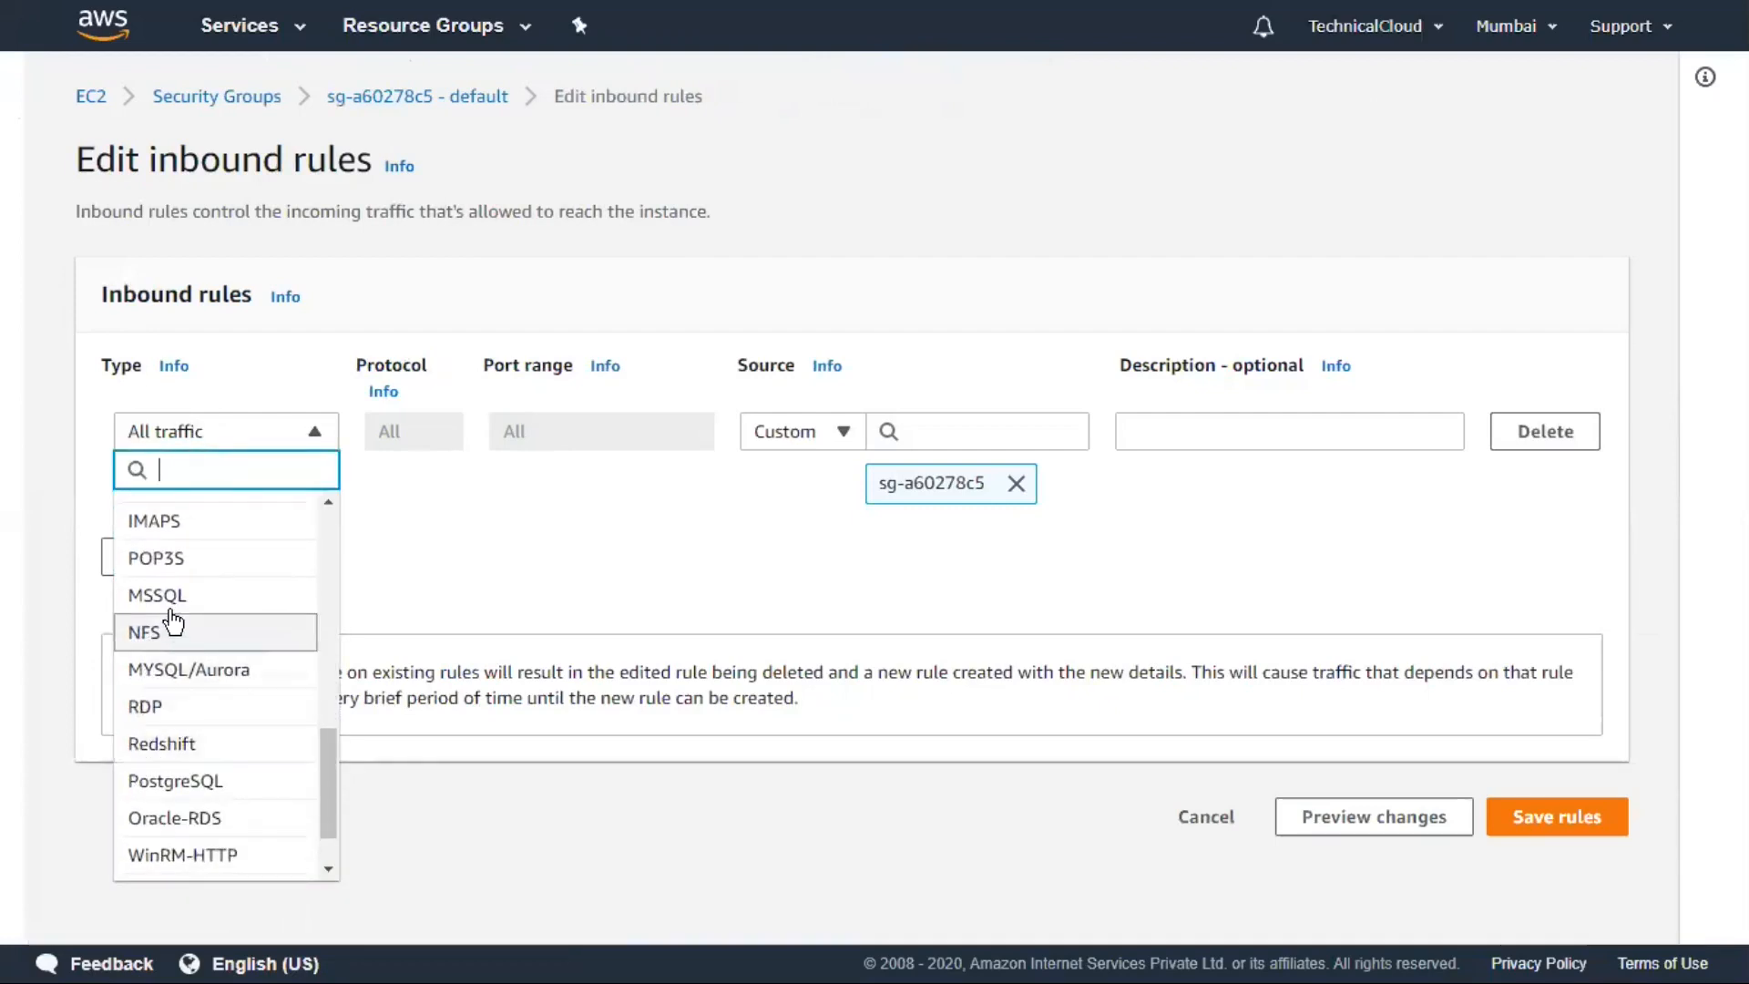
click(182, 670)
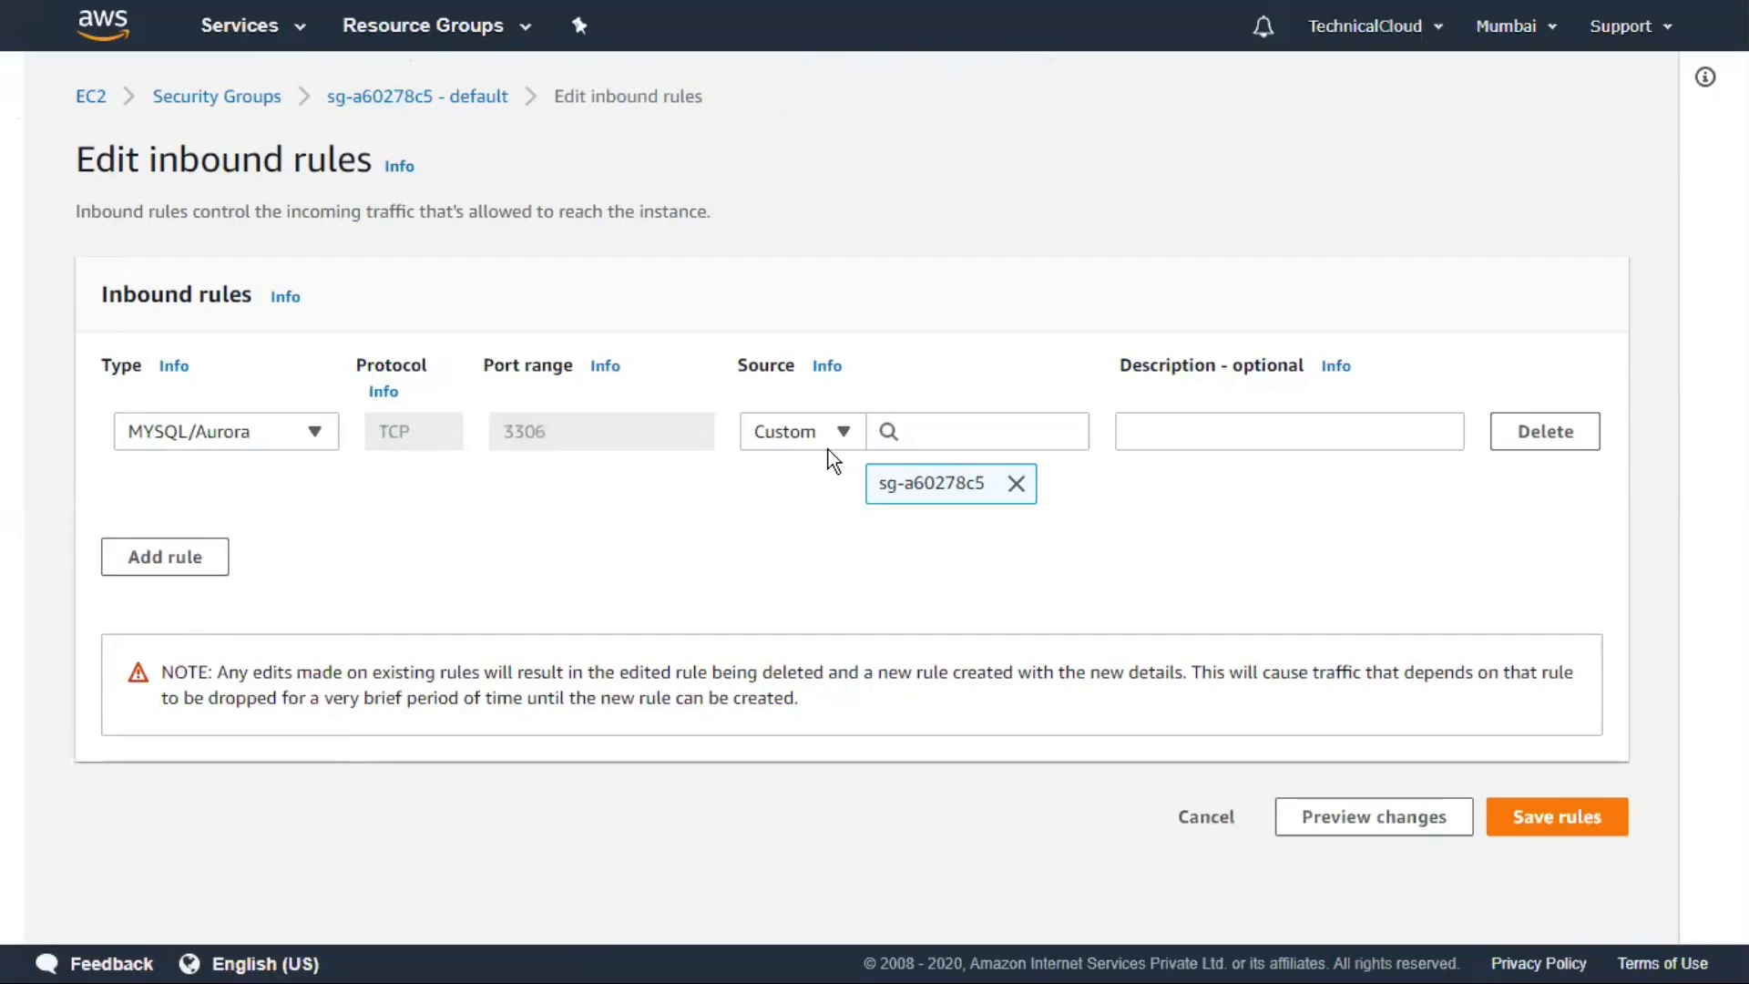
click(958, 422)
click(941, 523)
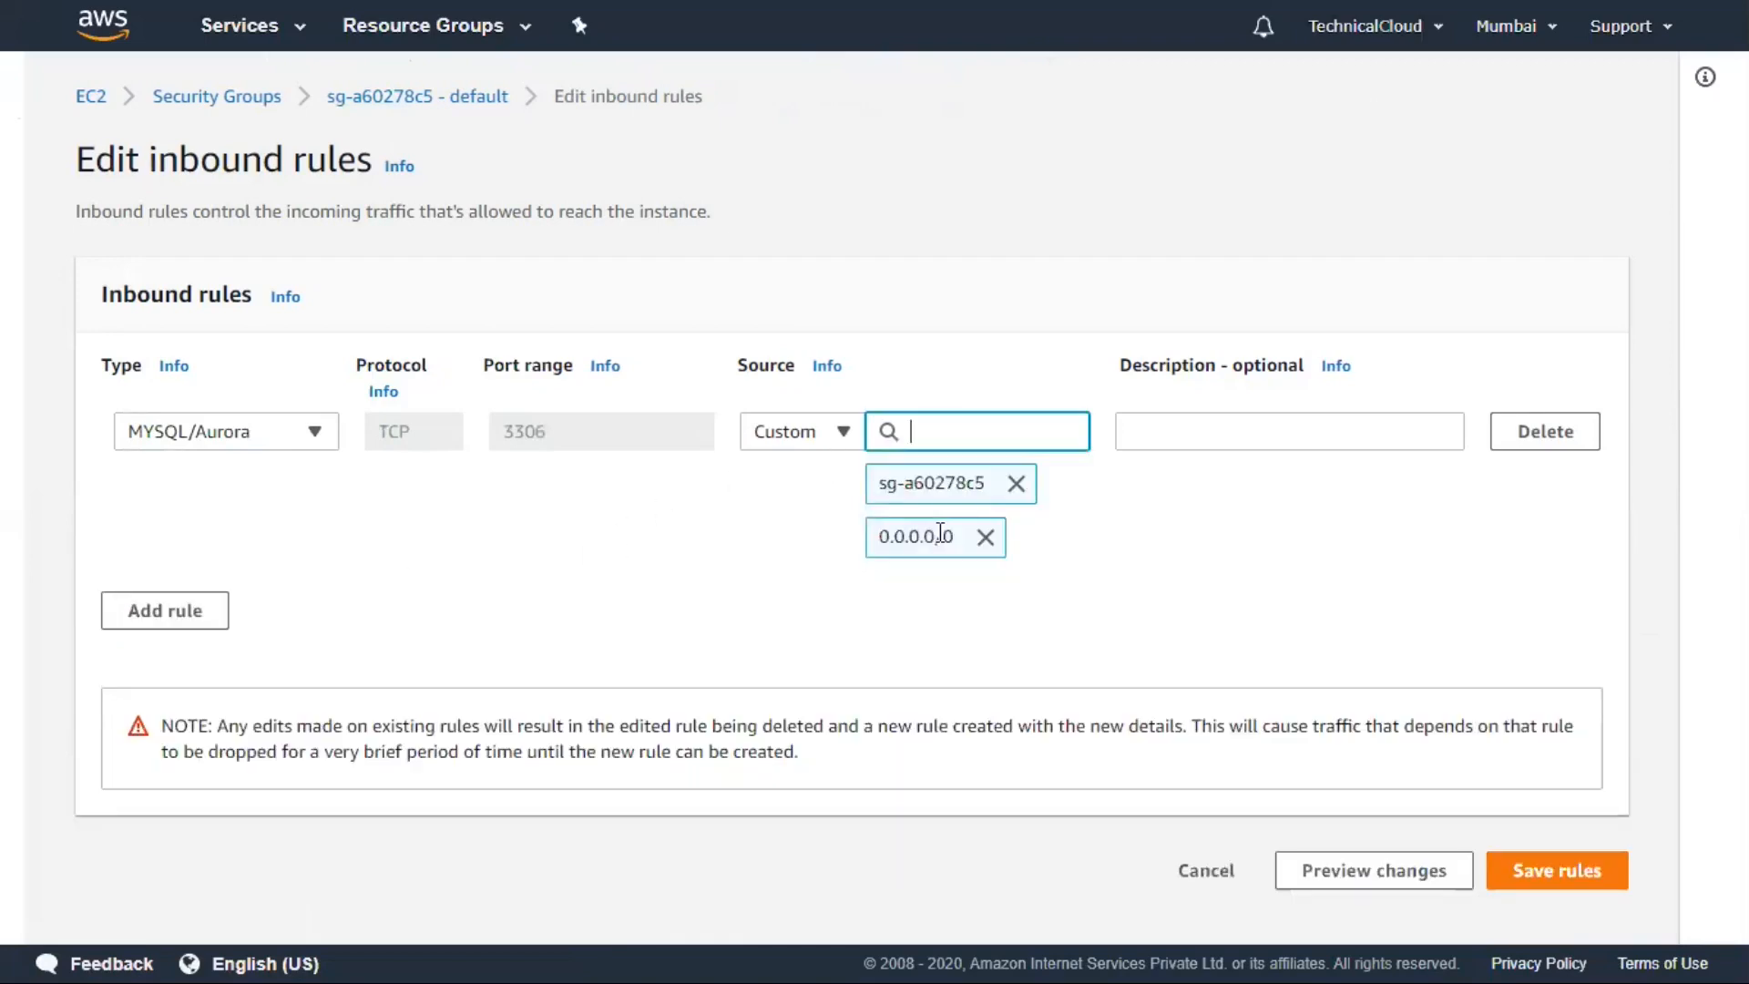
Add an inbound rule of type MSSQL with source 0.0.0.0/0 to the default security group.
click(219, 610)
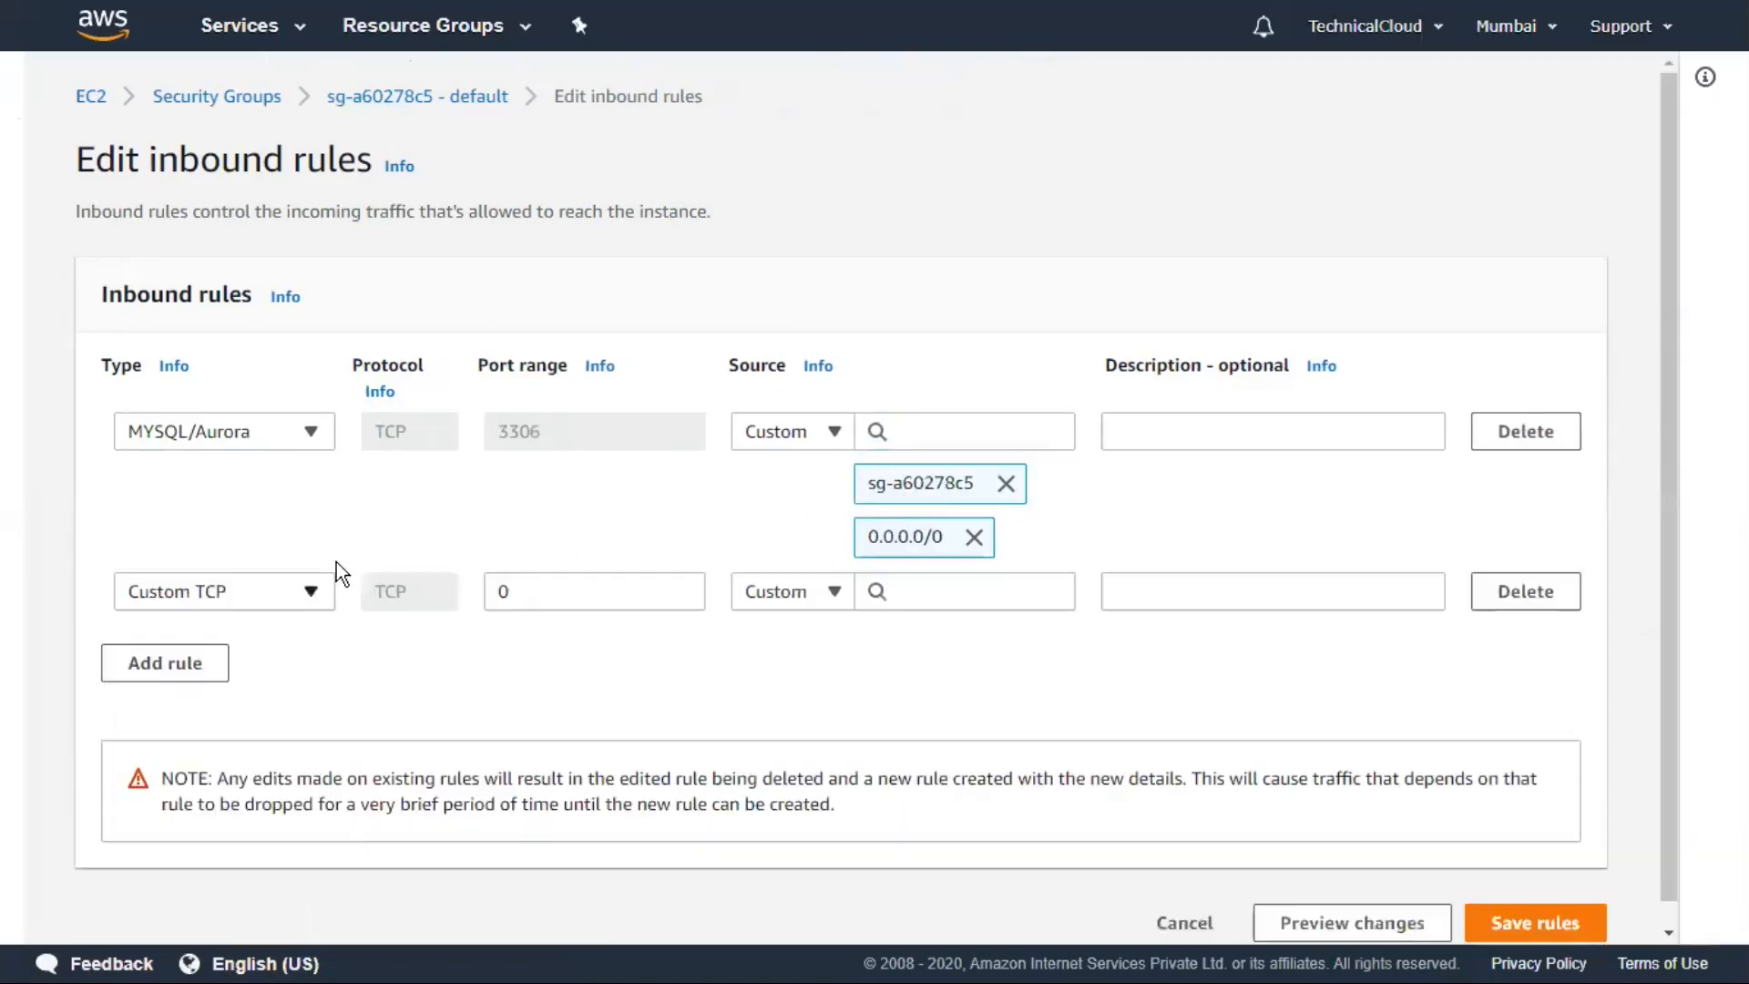
click(214, 592)
scroll(232, 323, down, 2)
scroll(233, 328, down, 9)
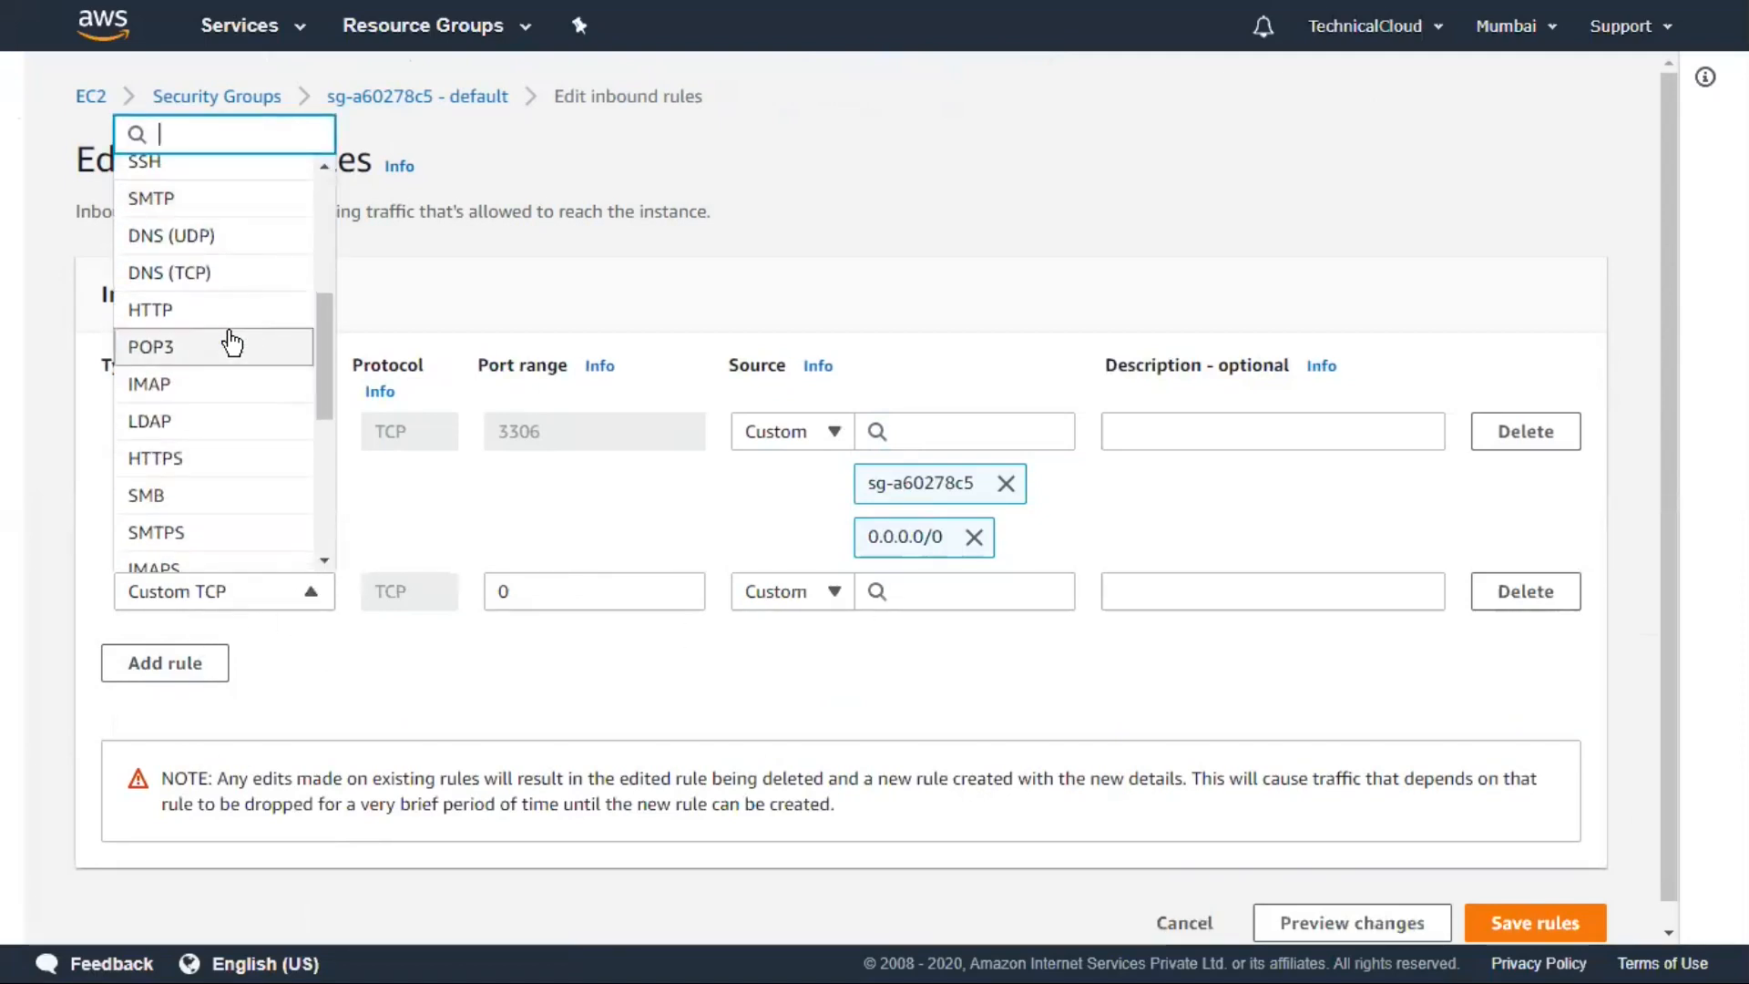
click(223, 387)
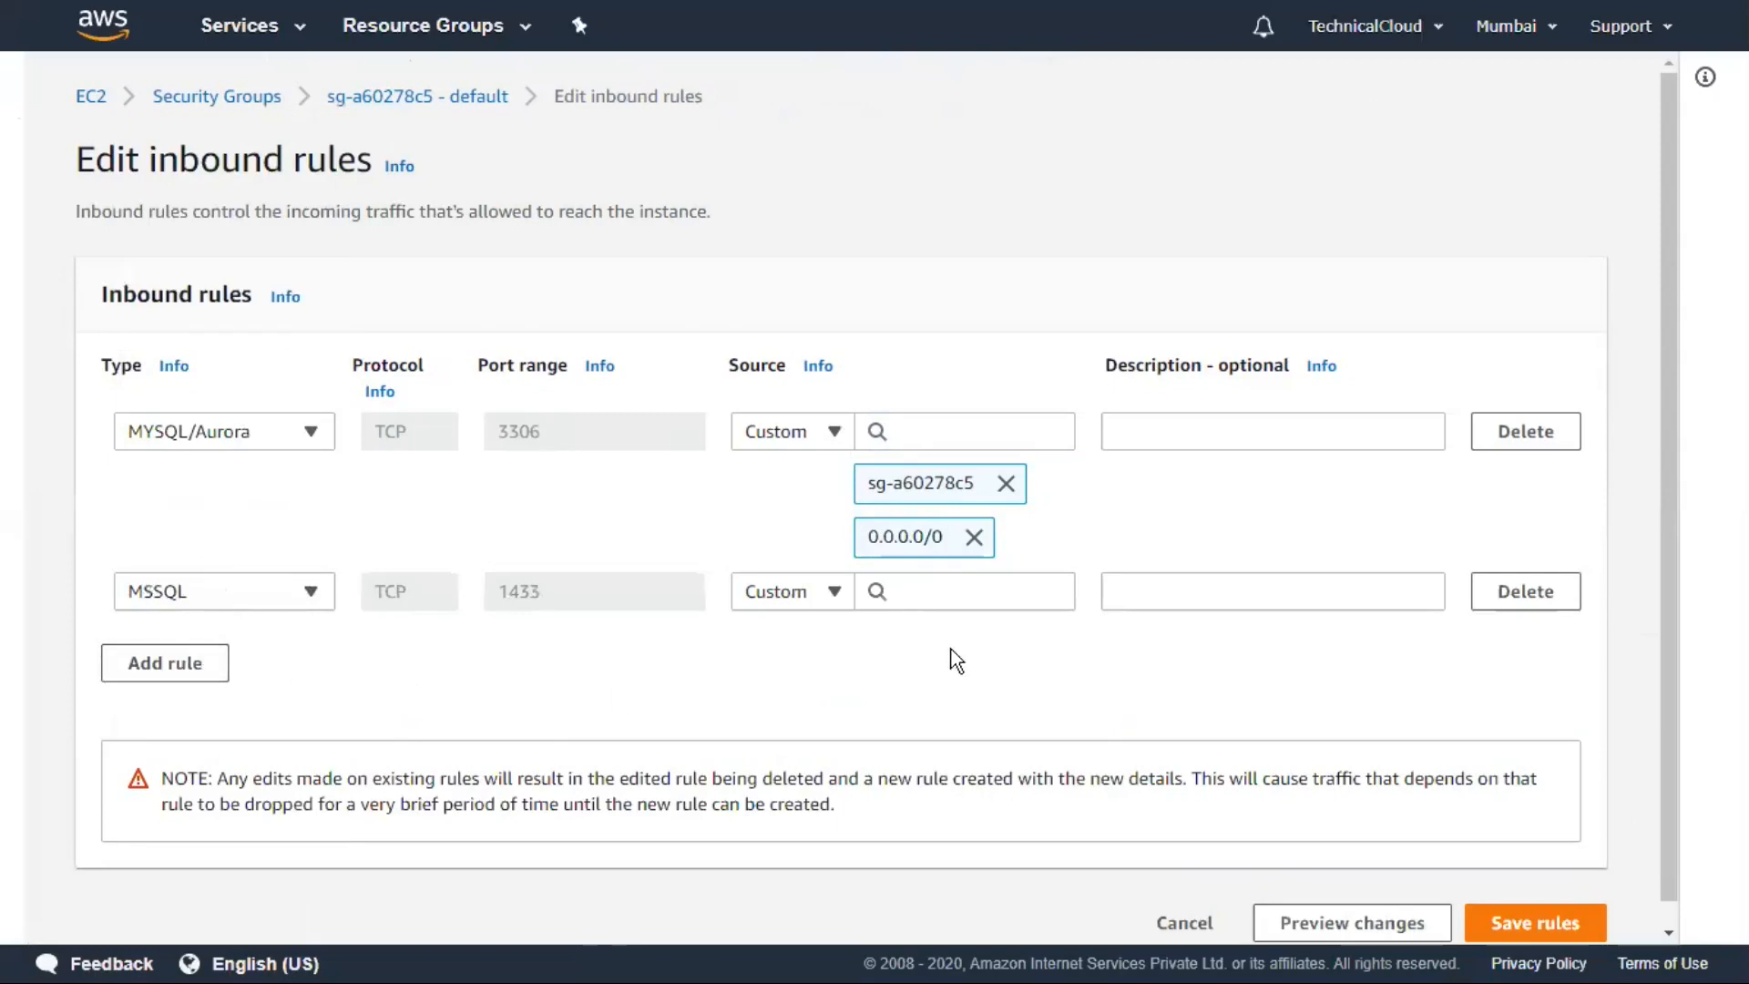
click(950, 591)
click(960, 187)
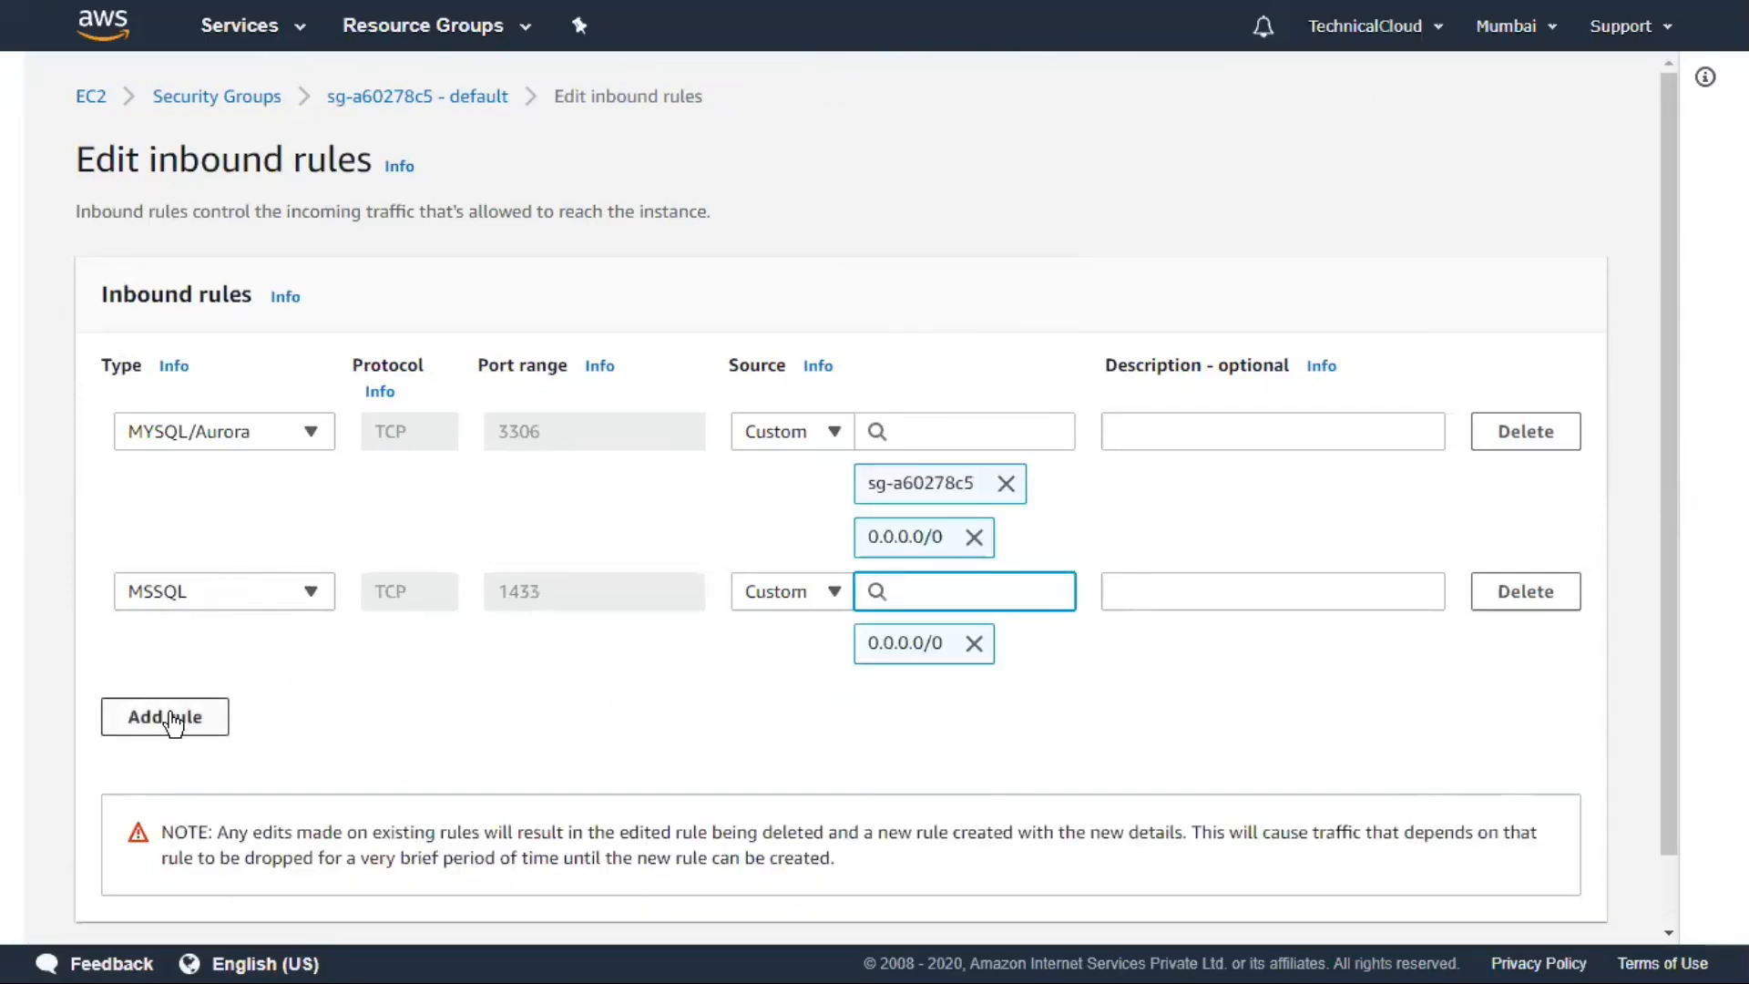
Save the edited inbound rules of the default security group.
scroll(1341, 652, down, 2)
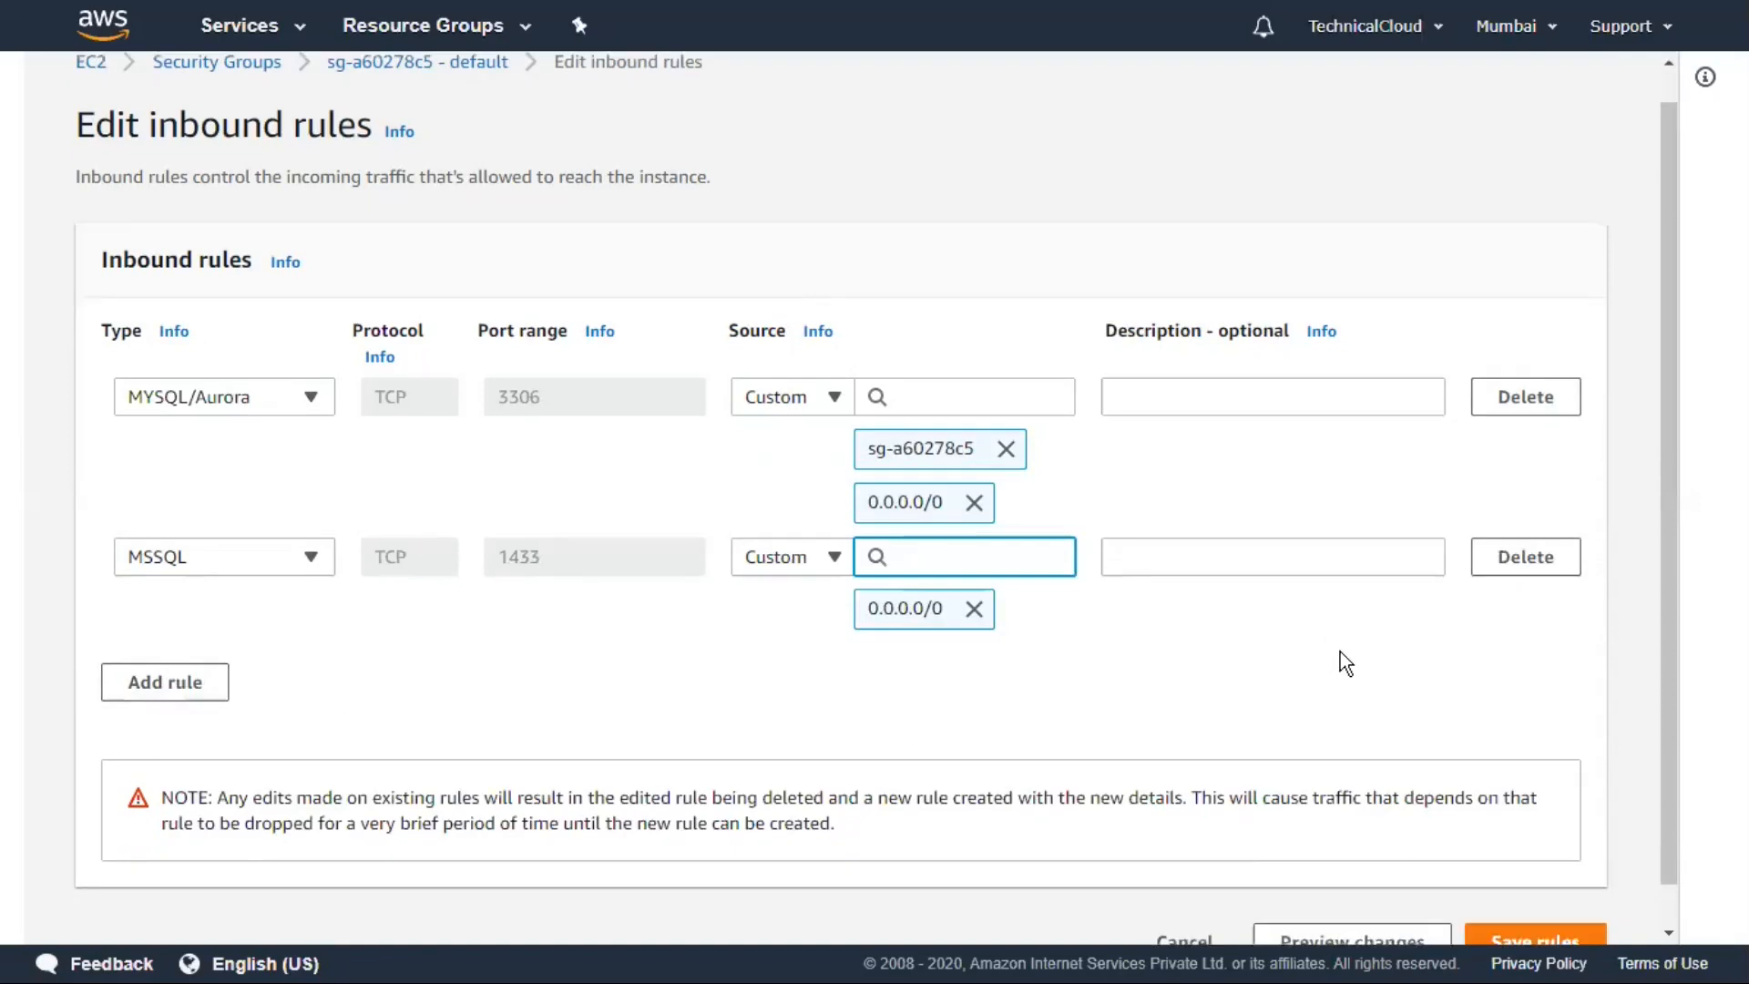
click(1546, 900)
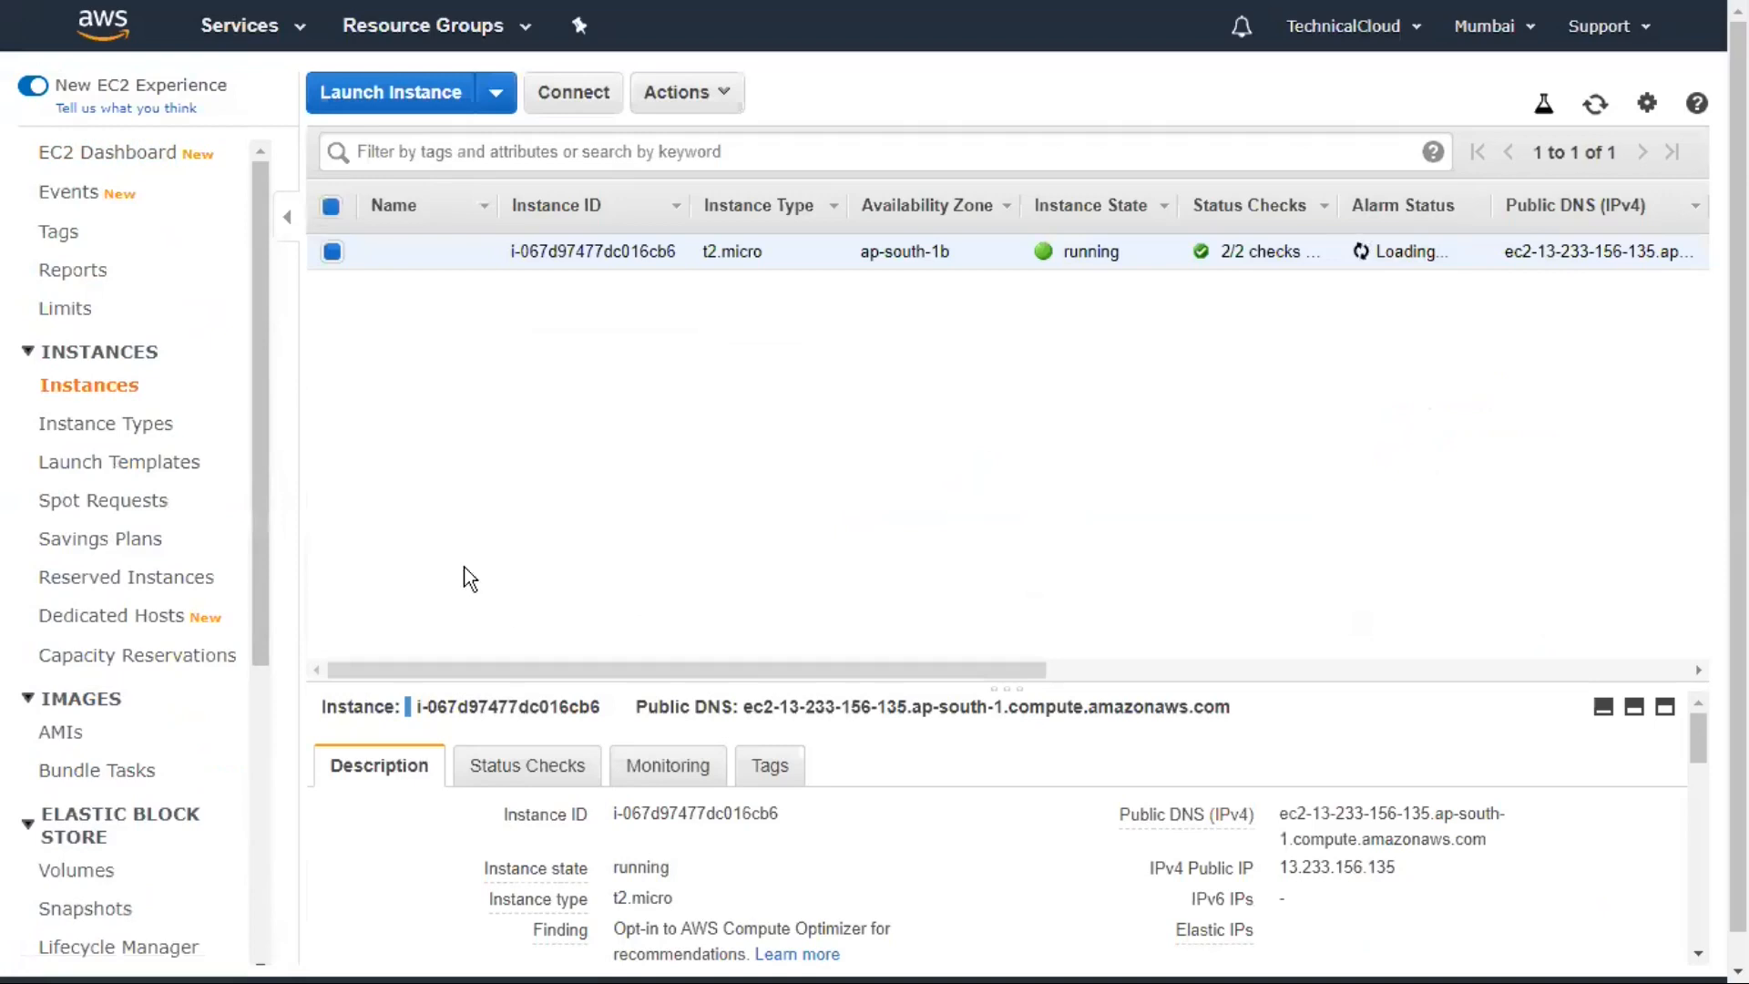
Assign the default security group to the running t2.micro instance in addition to launch-wizard-3.
scroll(1309, 874, down, 4)
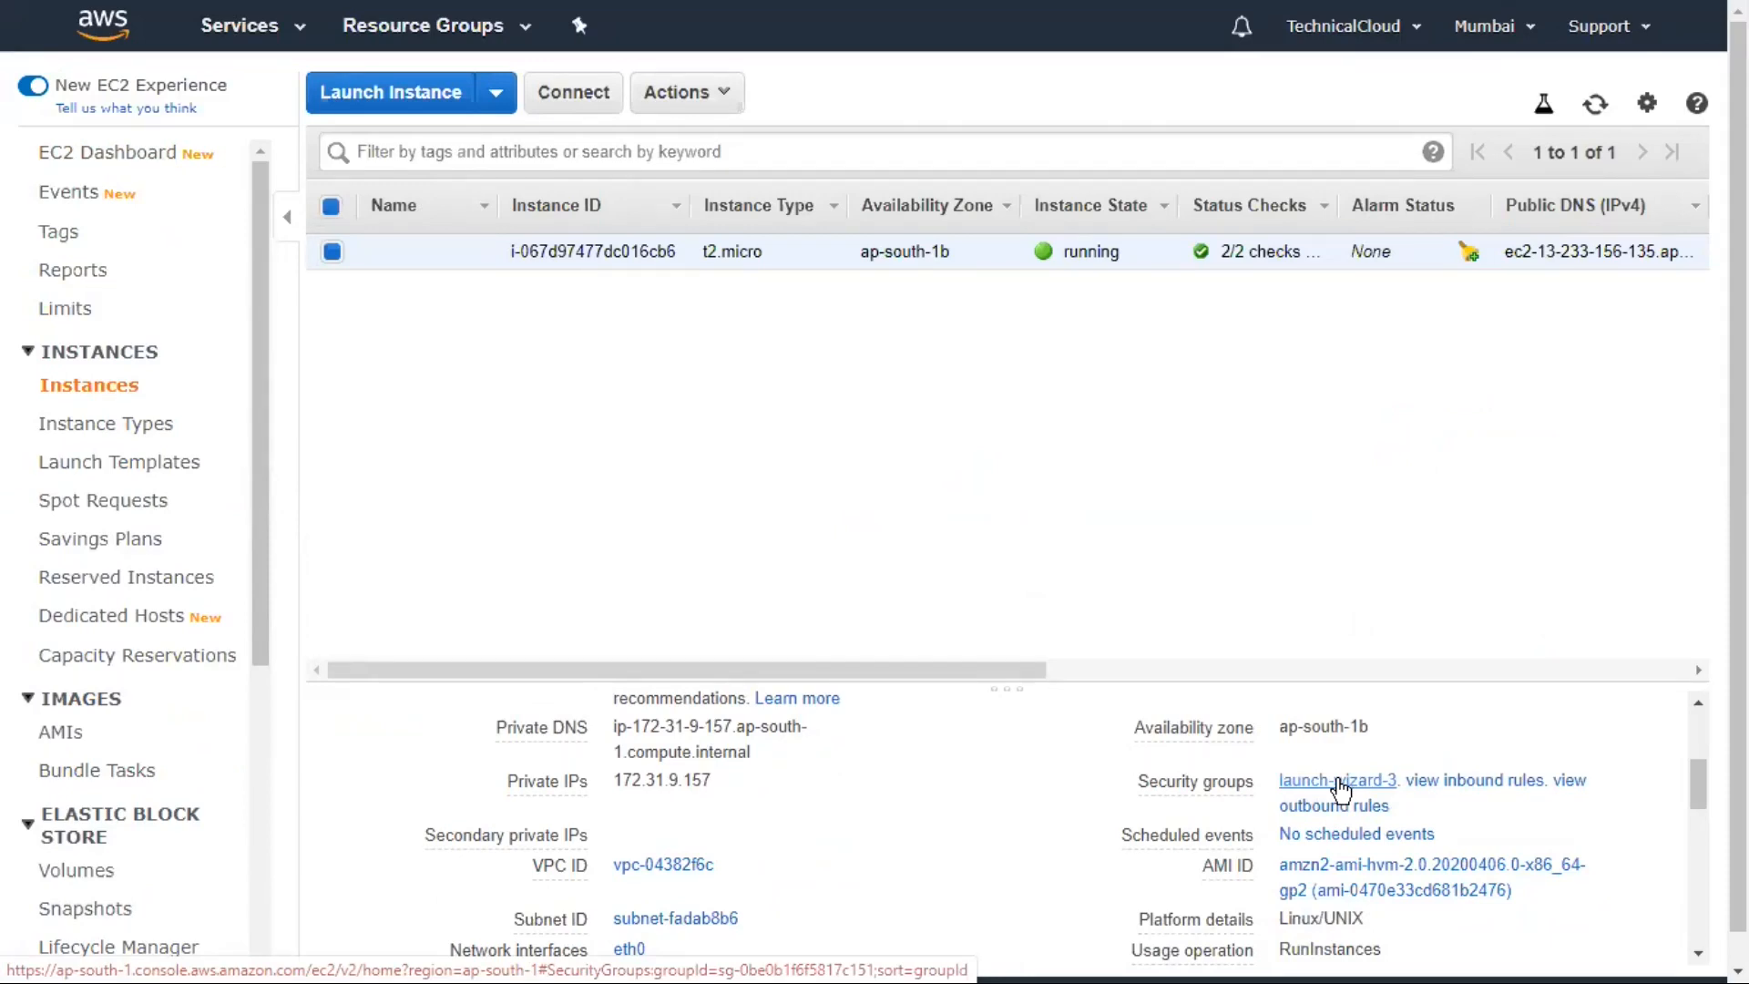
click(712, 102)
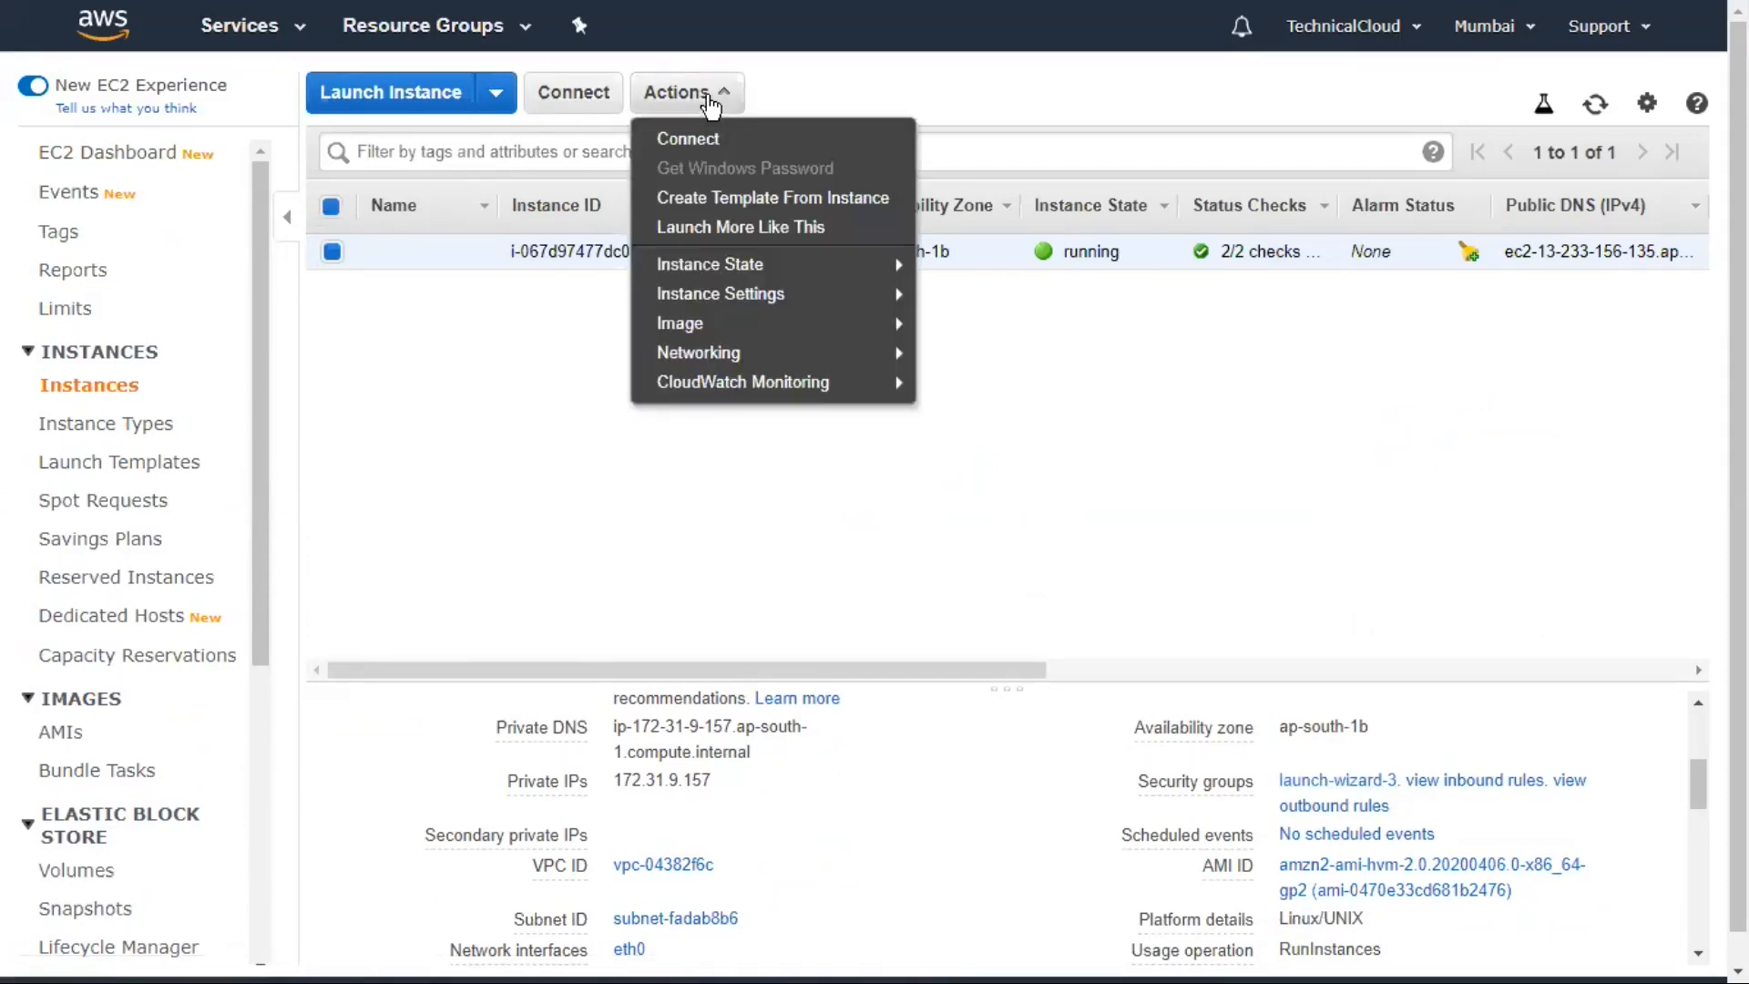
mouse_move(759, 361)
click(970, 353)
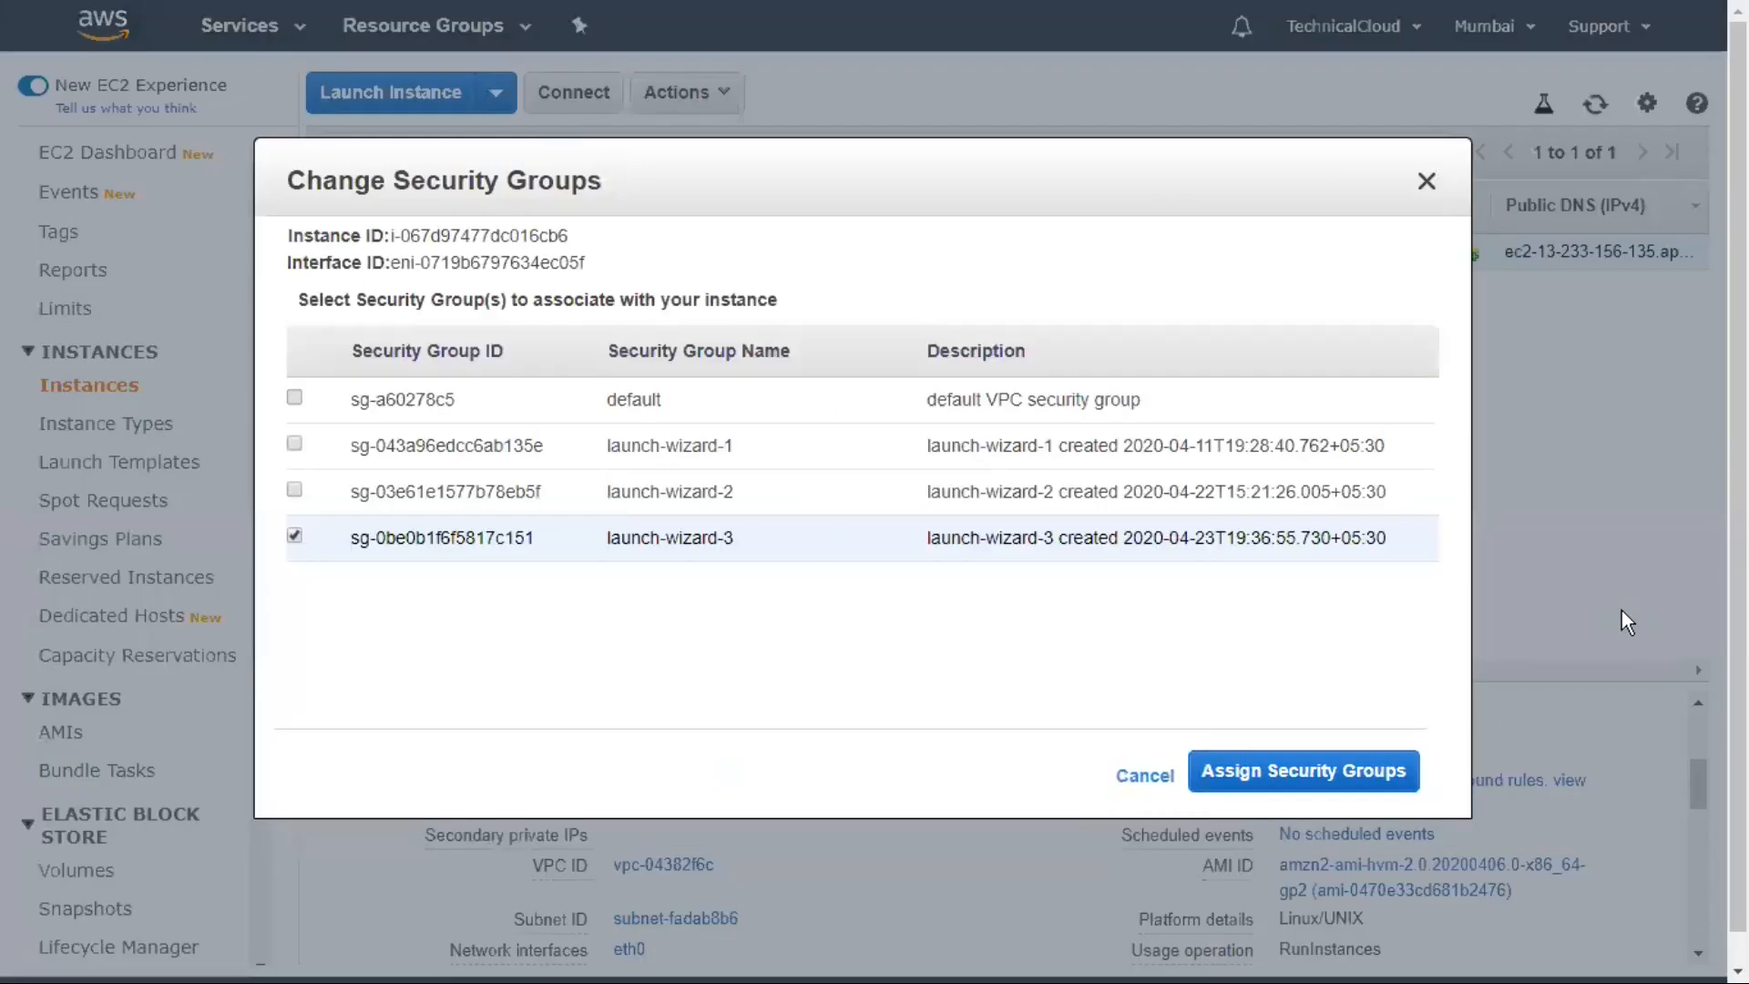
click(295, 398)
click(1276, 773)
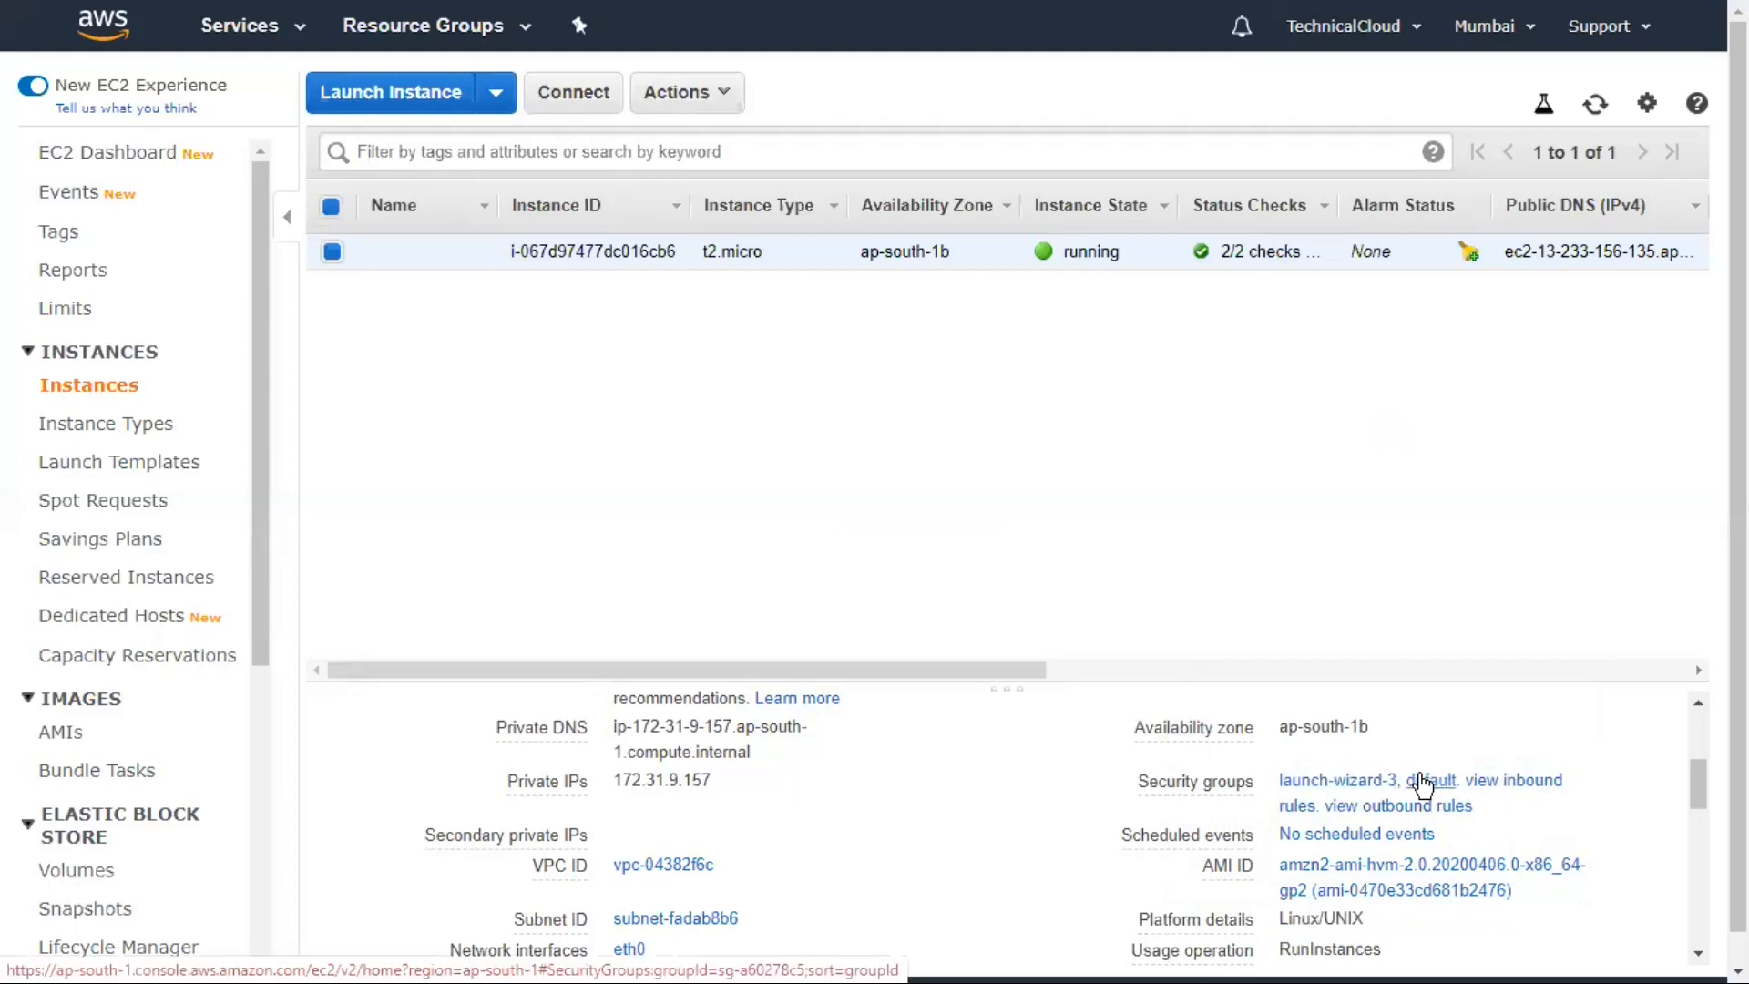
Leave full-screen mode, view the instance's inbound rules, and return to the EC2 dashboard.
key(F11)
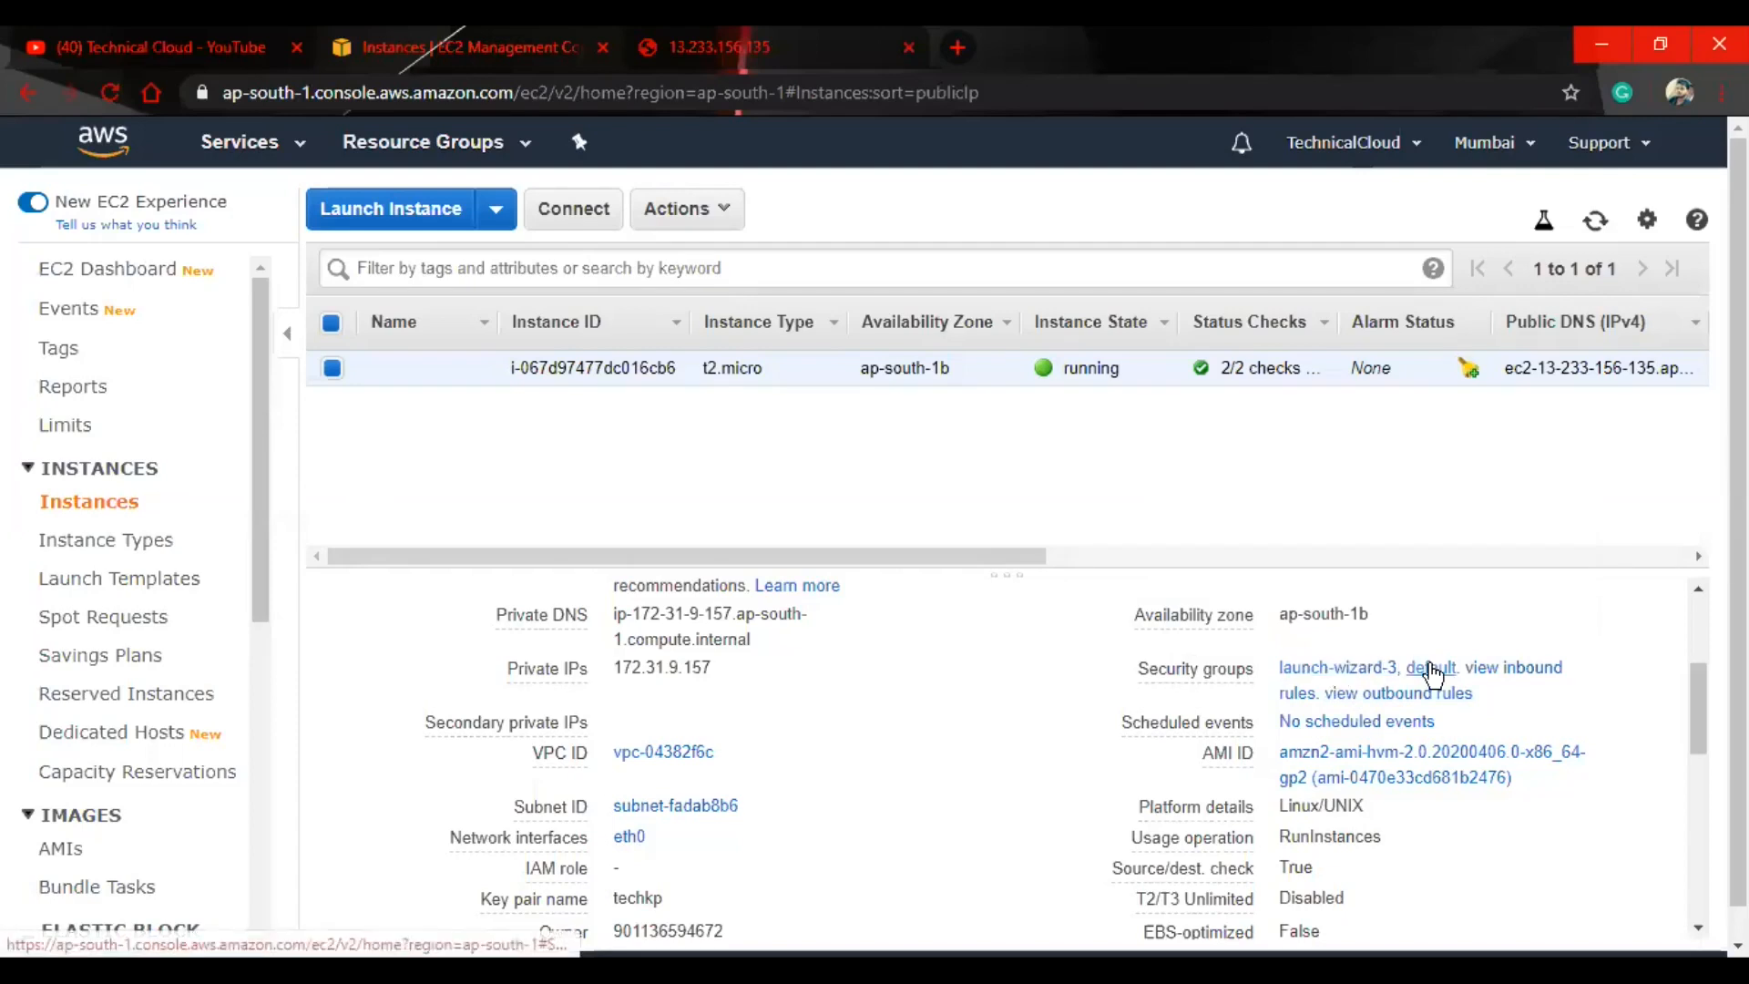
click(1494, 672)
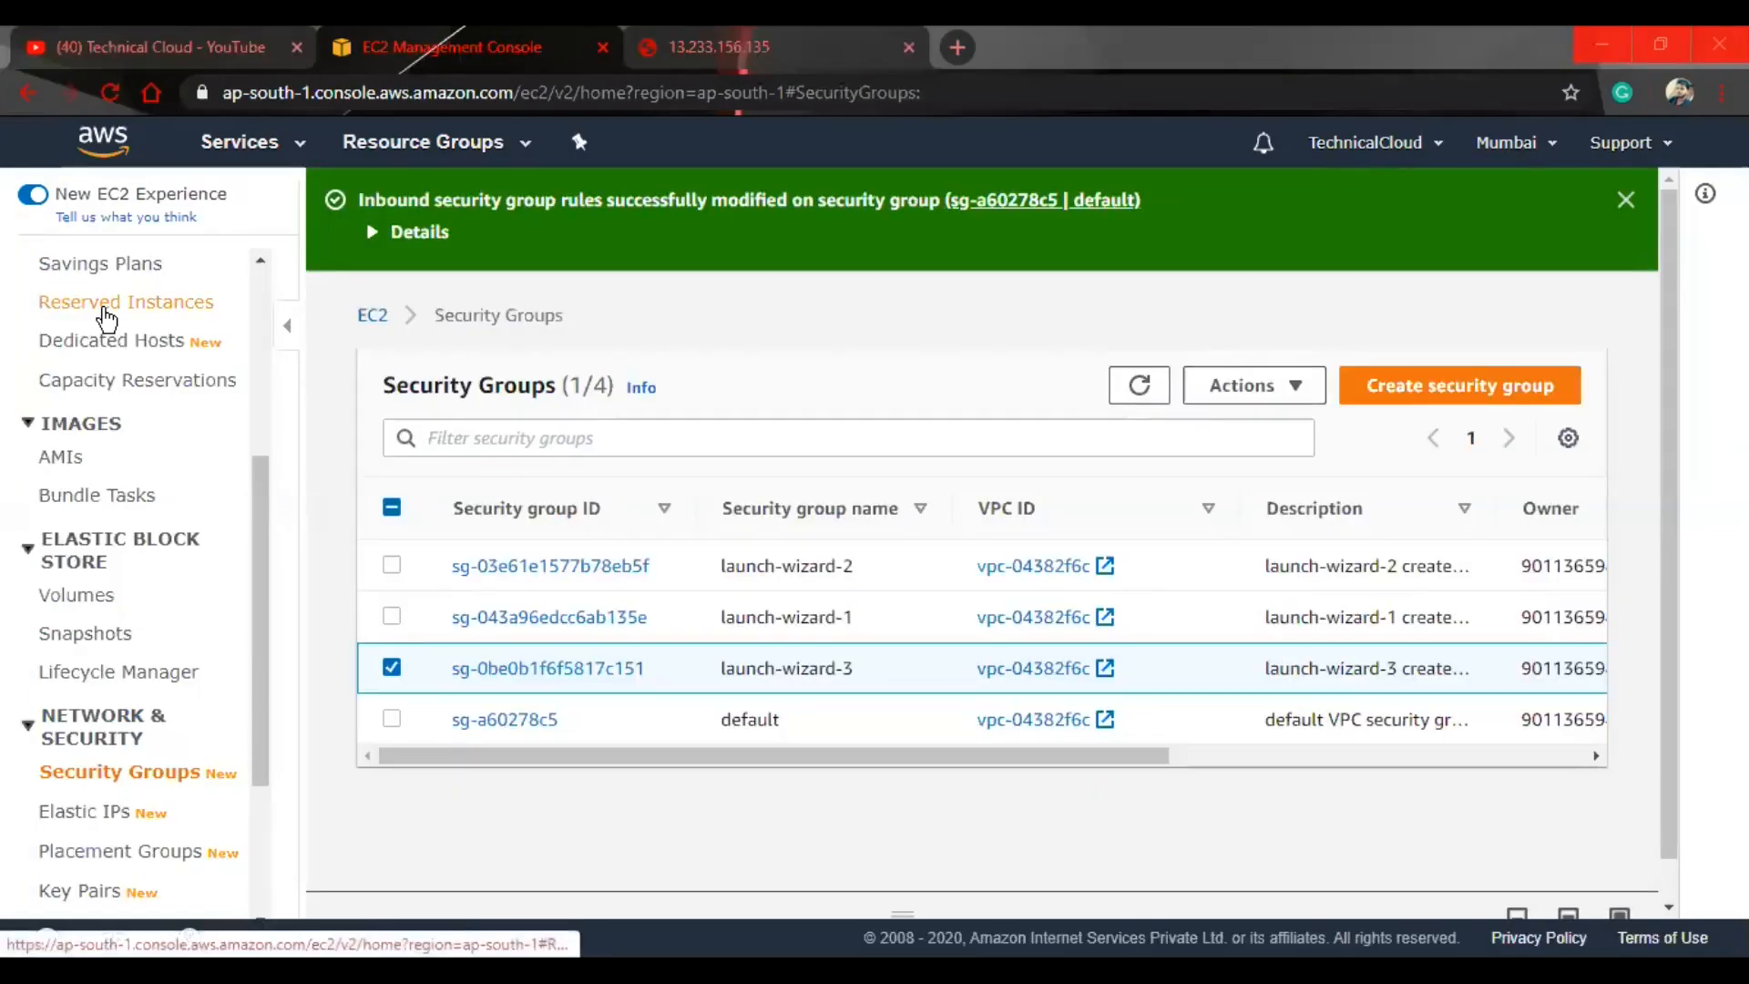
scroll(50, 300, up, 5)
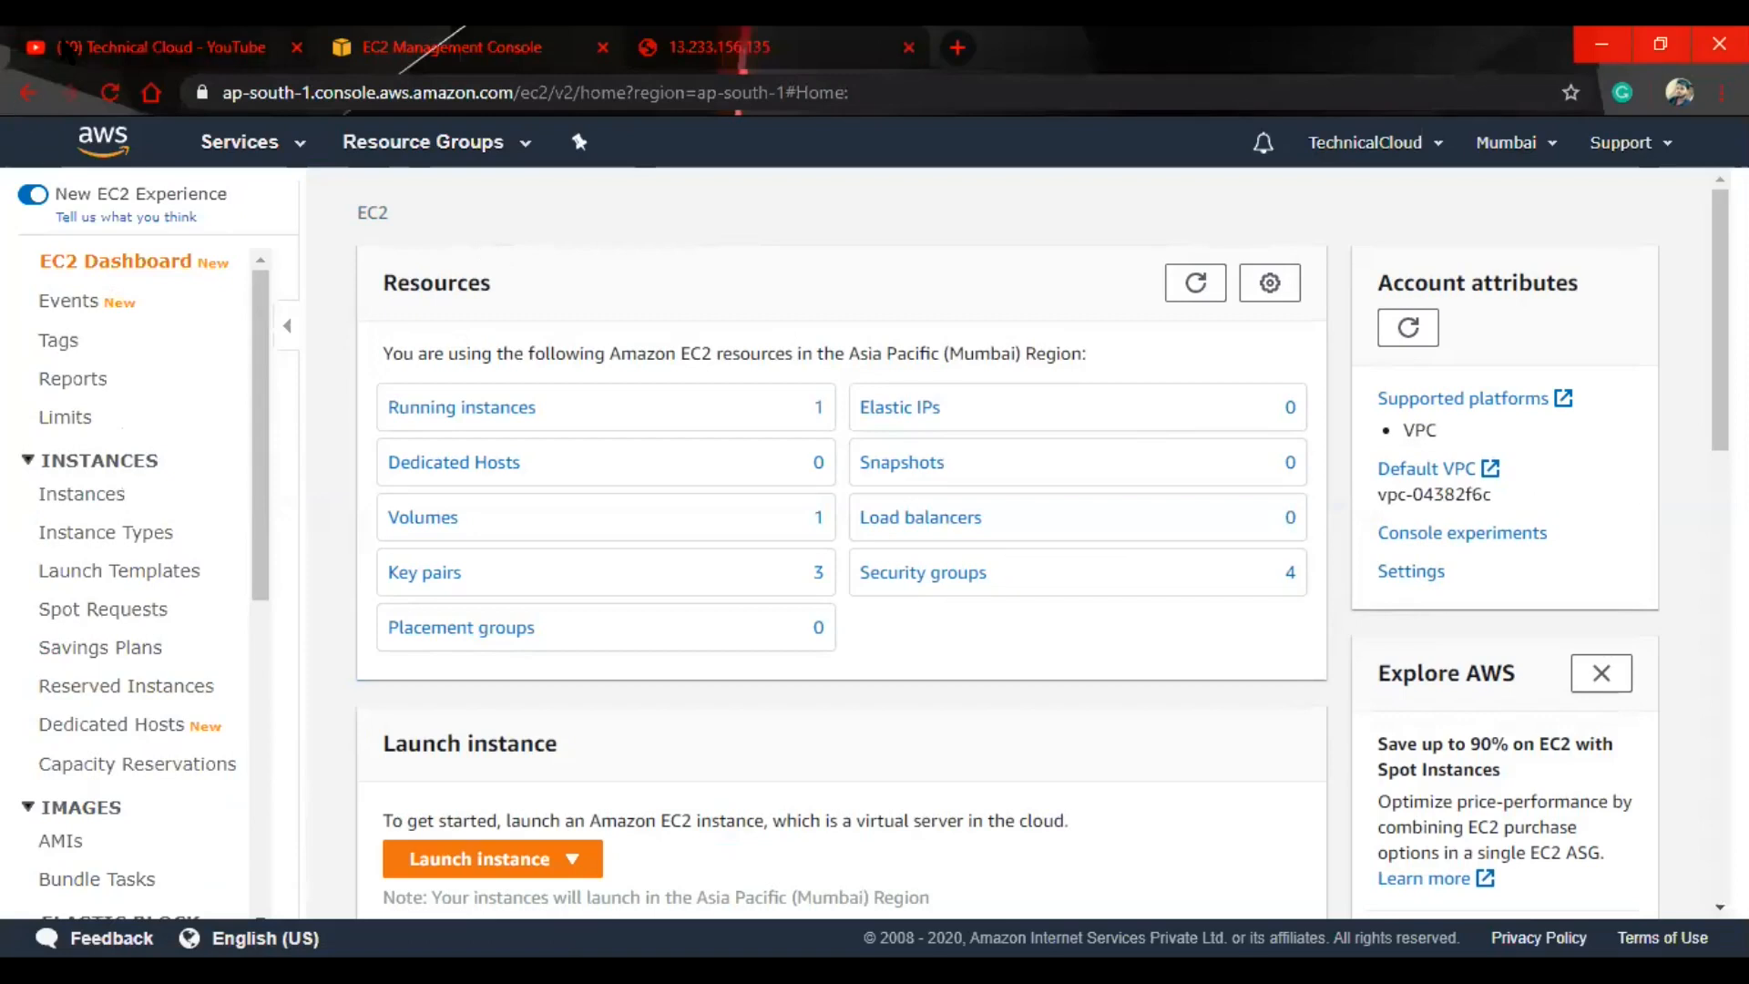
Switch to YouTube to view the Technical Cloud channel's playlists and uploads, and return to the EC2 console.
click(68, 46)
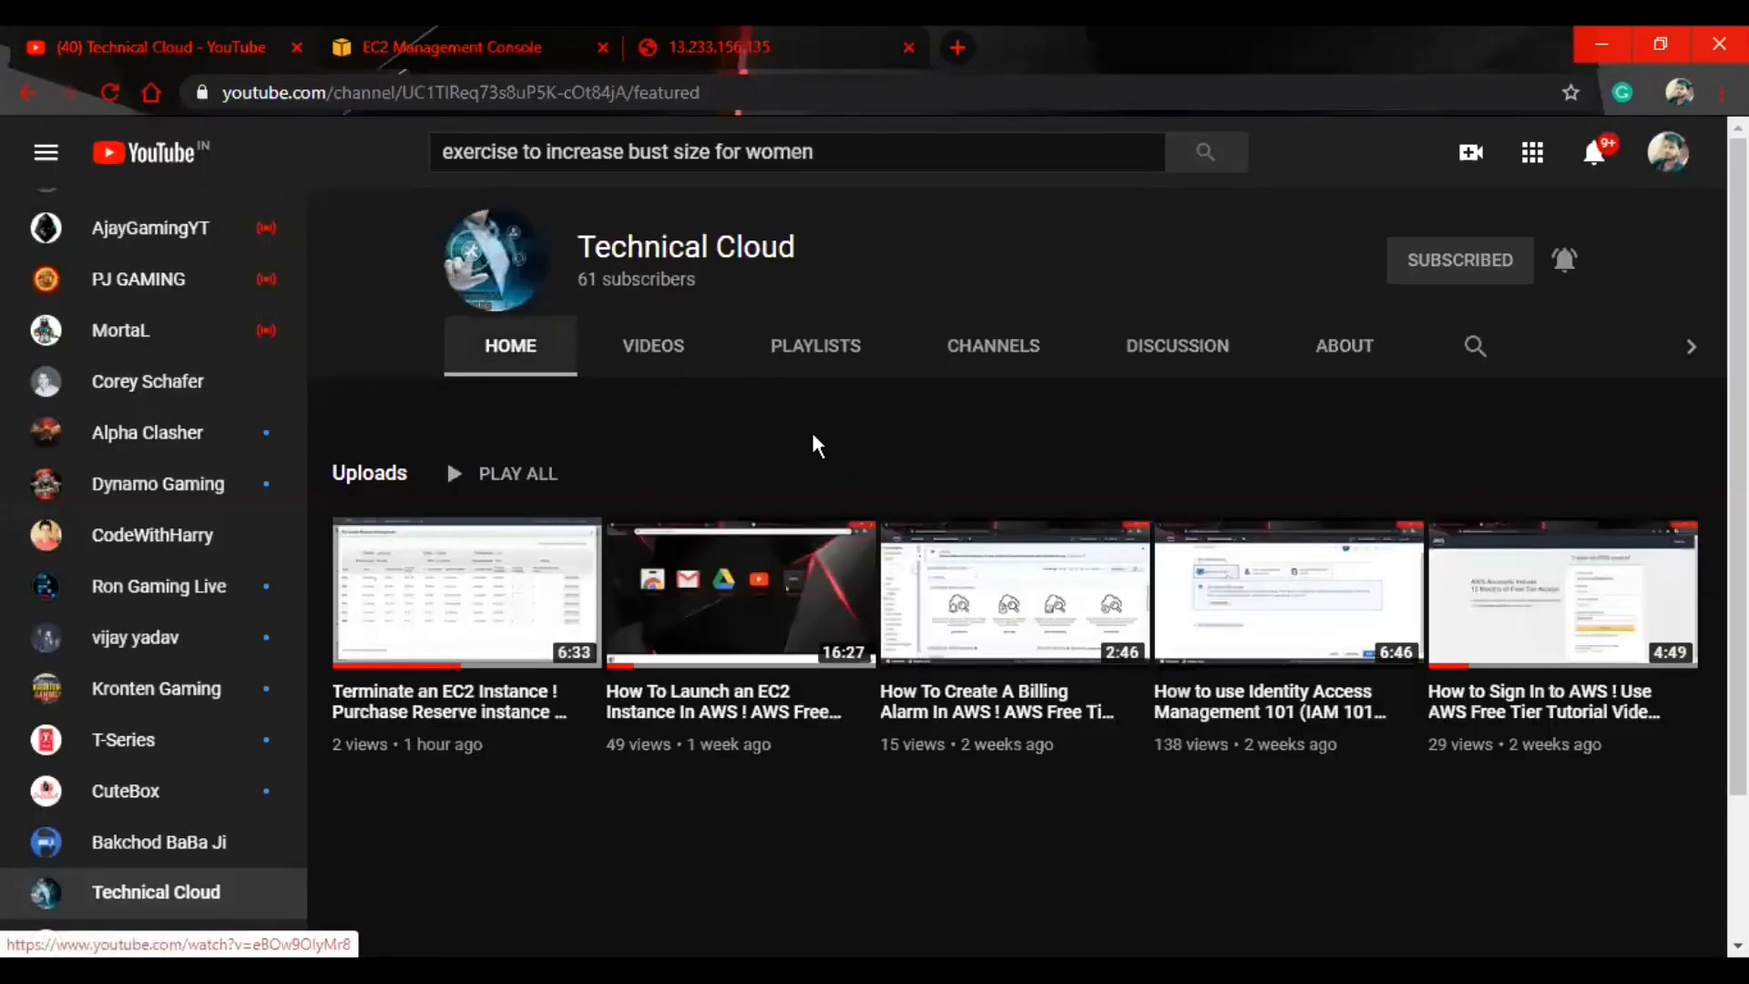
click(845, 349)
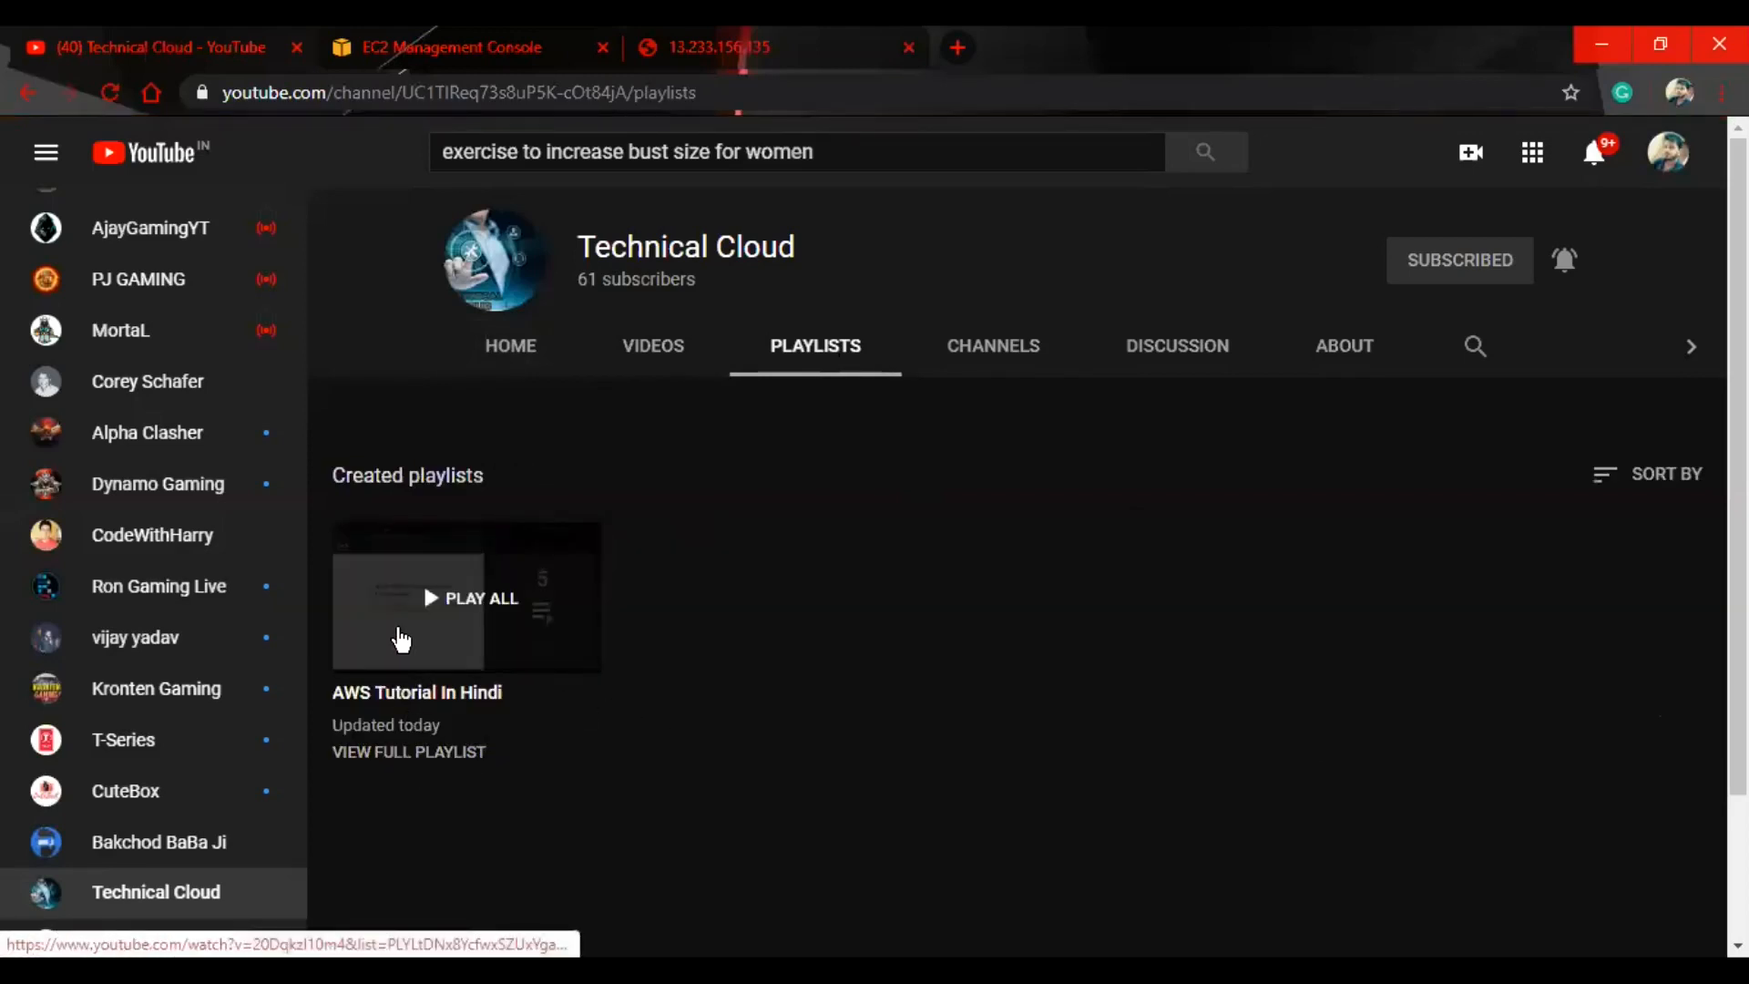
click(507, 357)
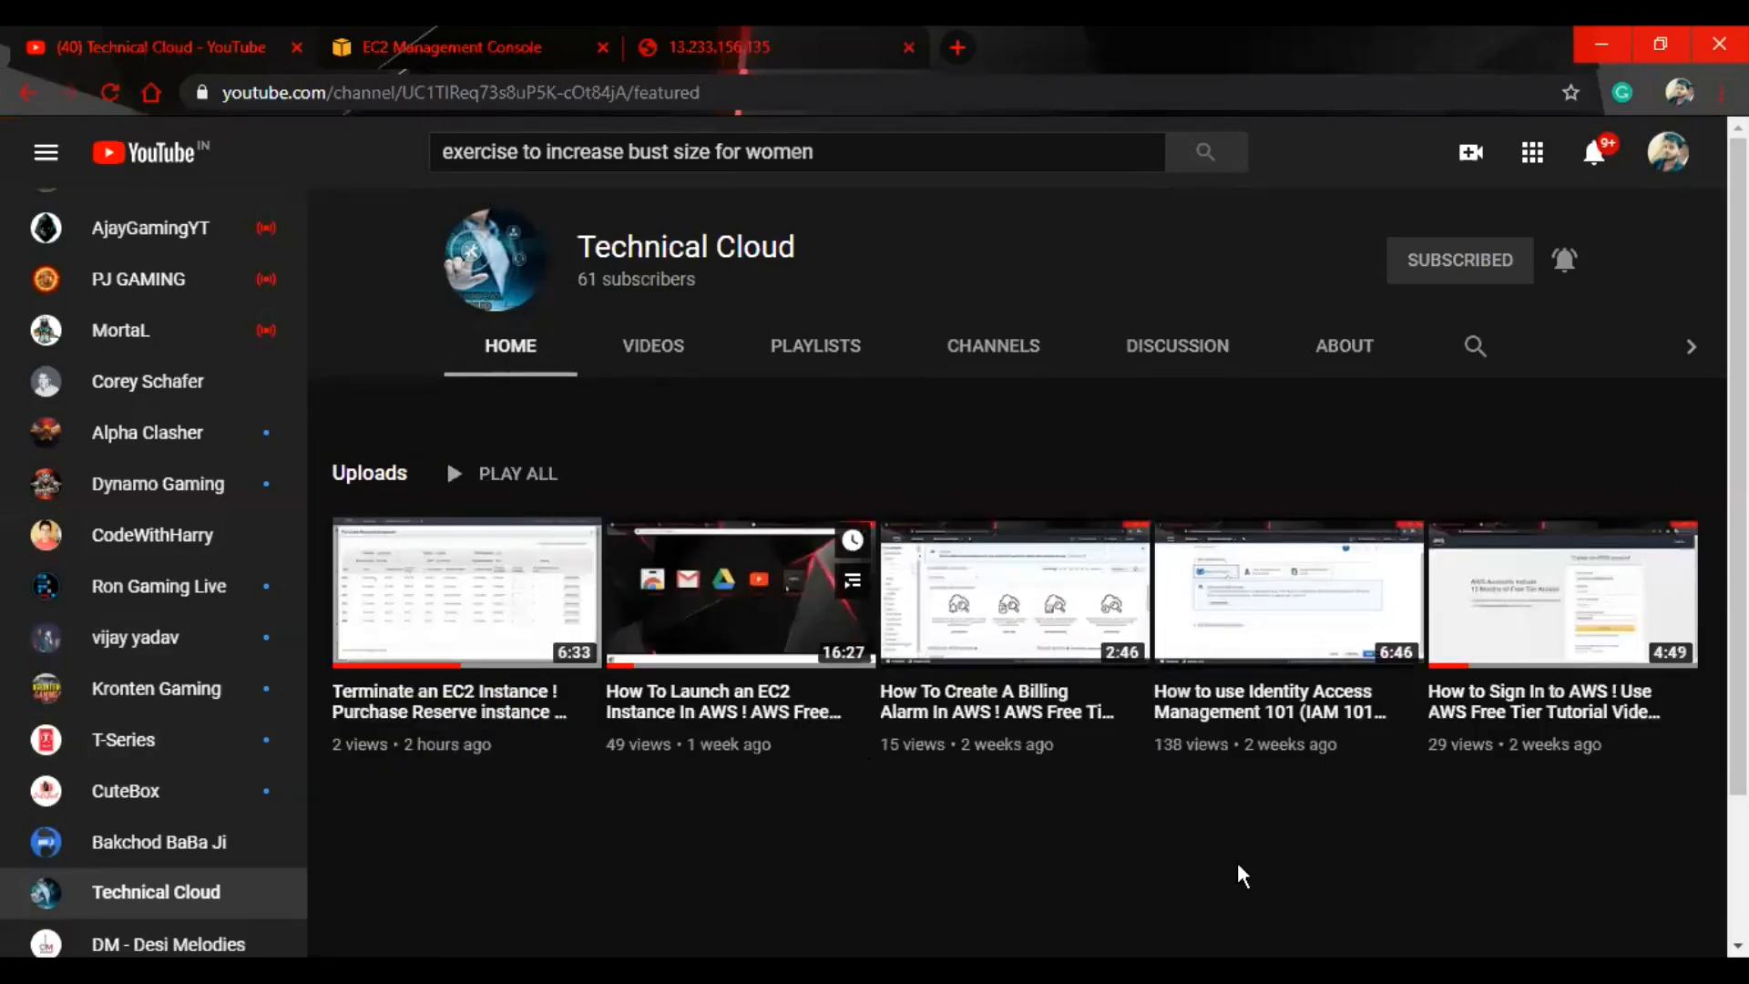
click(437, 47)
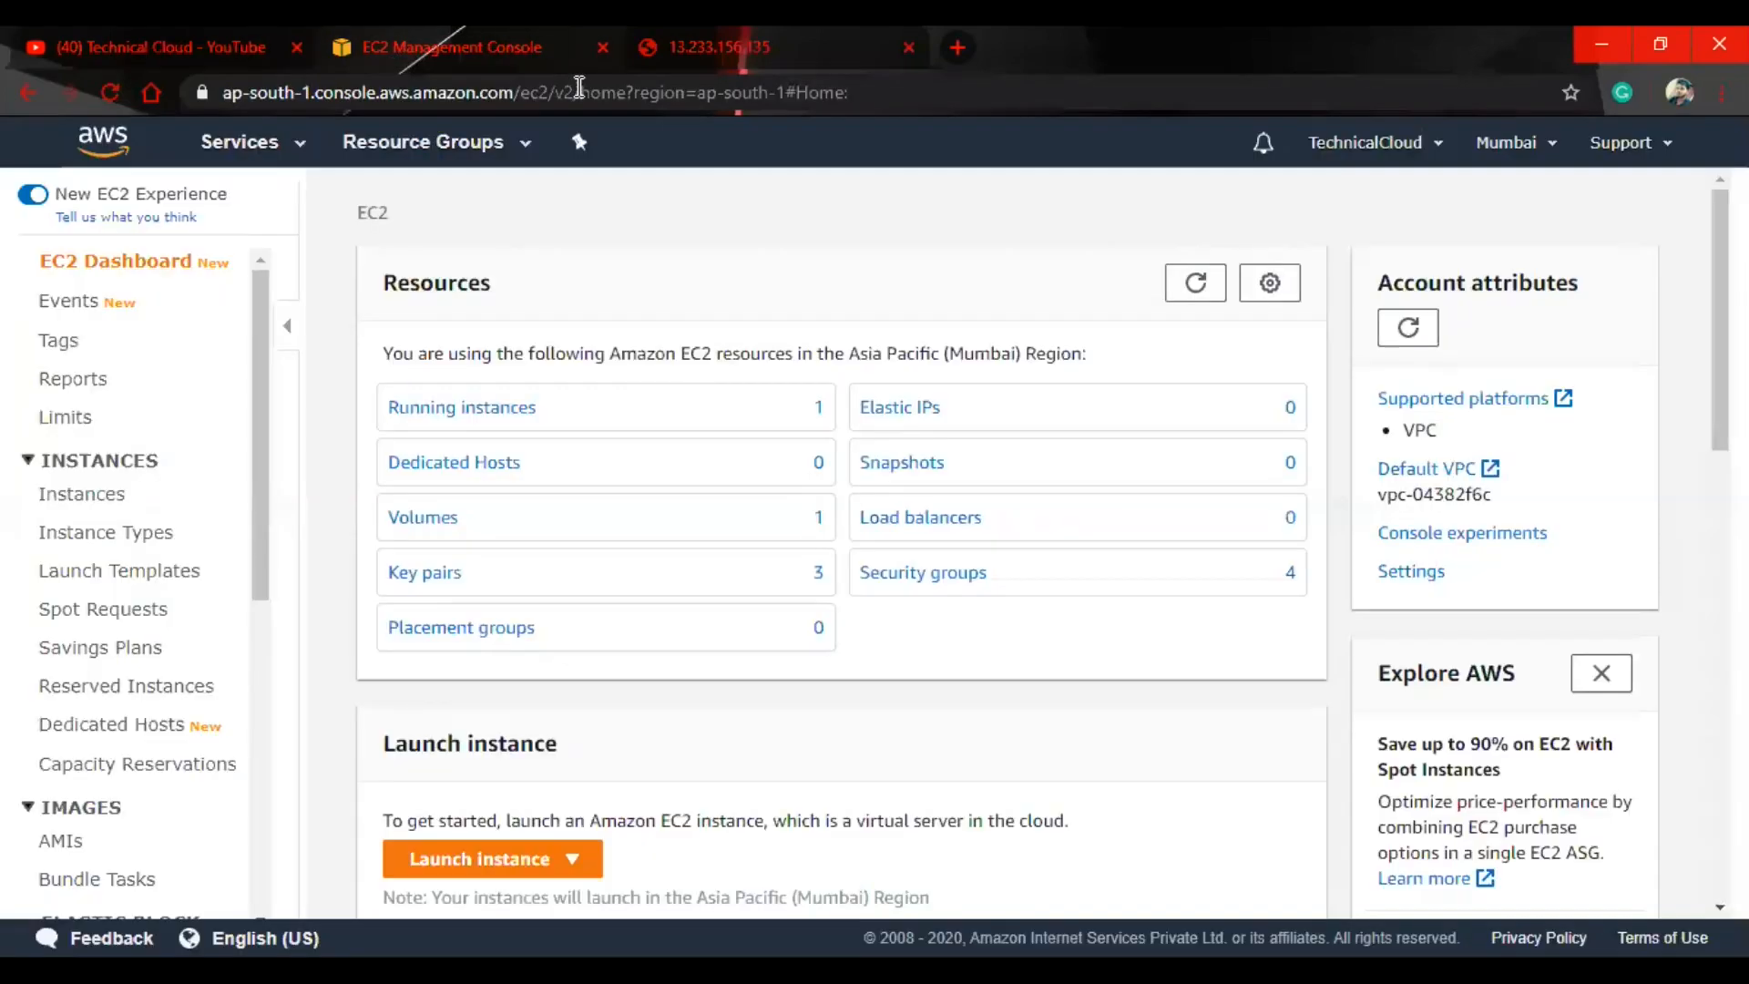